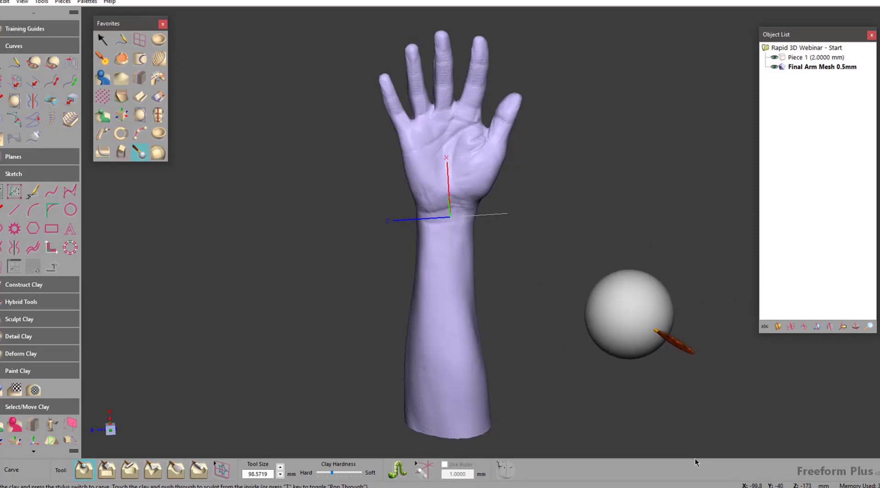
- Copy Final Arm Mesh 0.5mm to clay with custom coarseness, 0.50000 mm edge sharpness and the Fill Holes style
key("d")
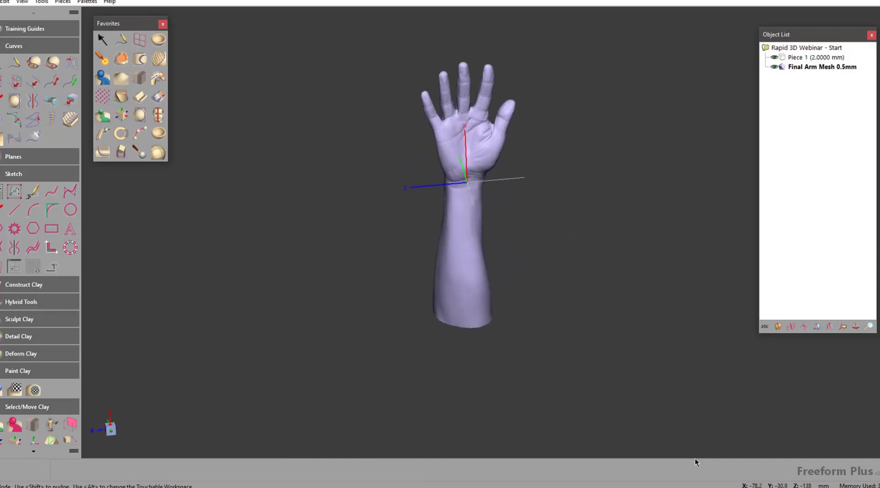
key("d")
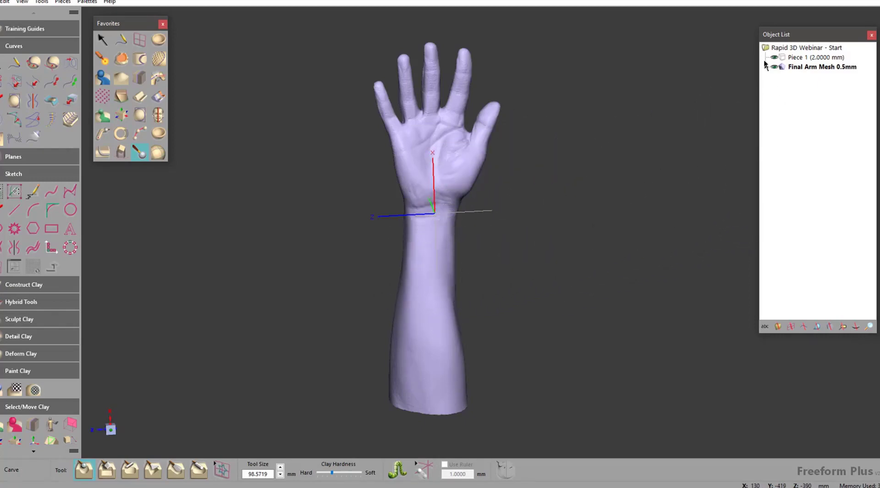
right_click(783, 67)
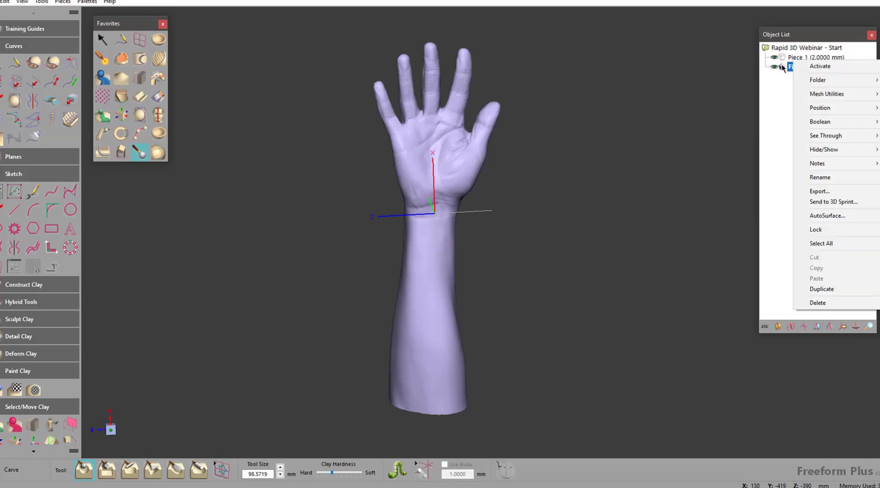
mouse_move(821, 94)
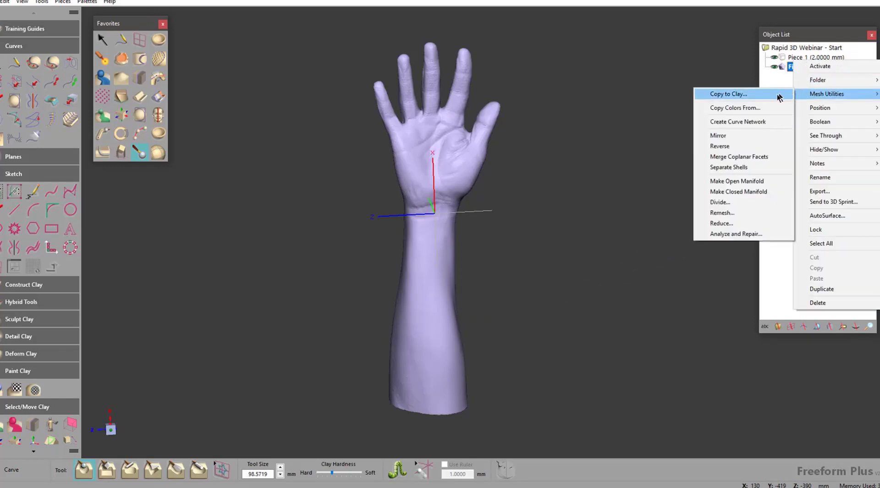
left_click(778, 91)
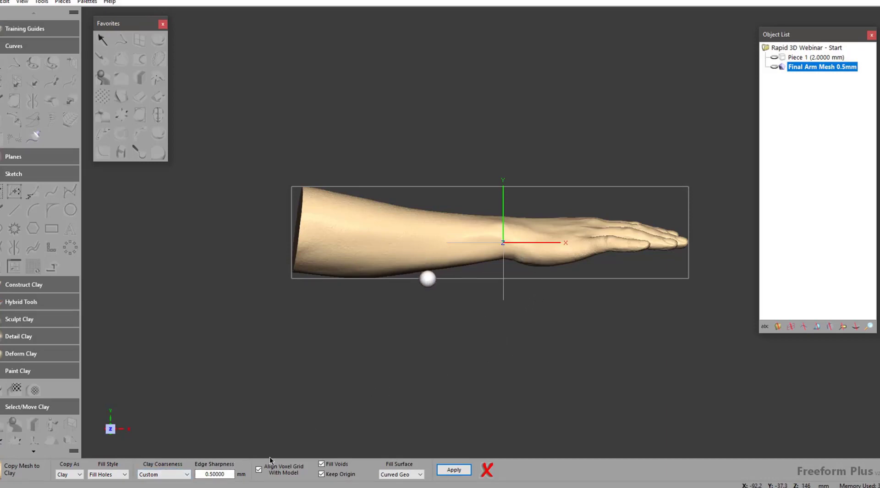
middle_click_drag(414, 294, 294, 337)
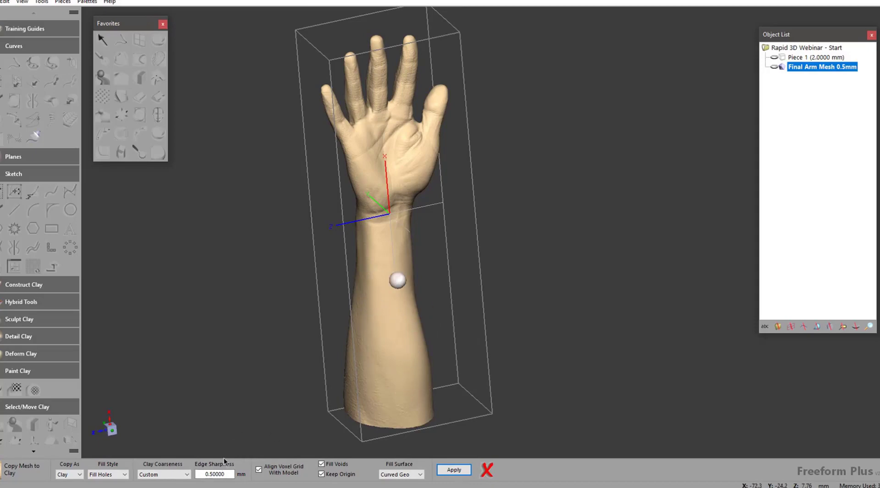
middle_click_drag(397, 285, 426, 294)
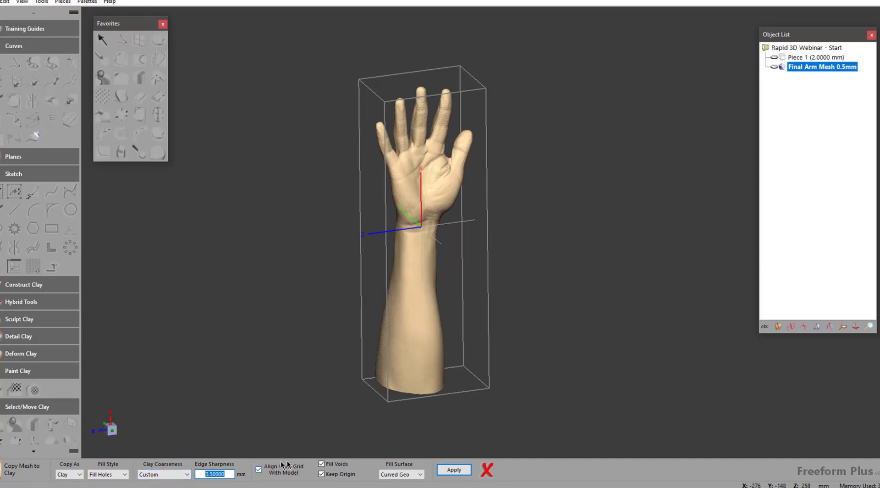
left_click(448, 469)
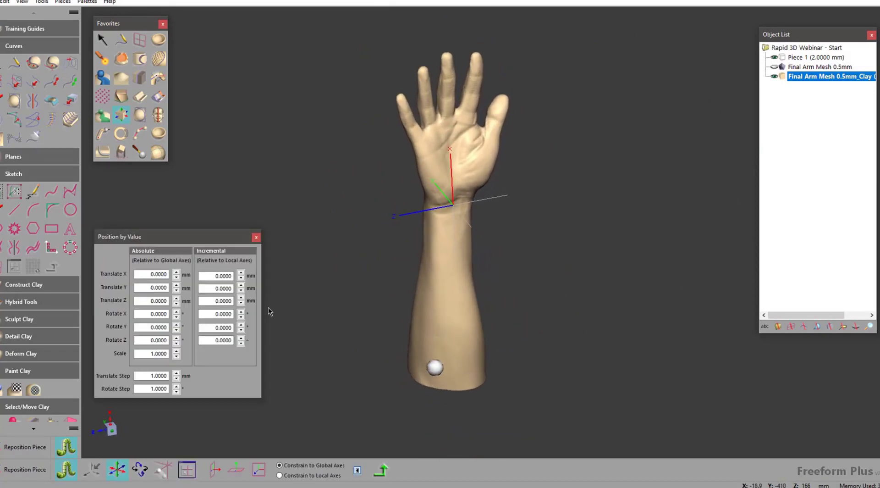
key("Home")
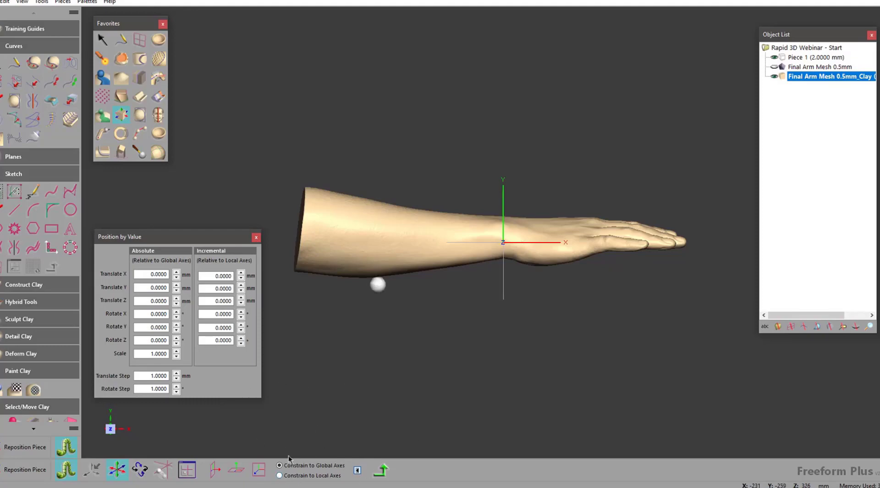
key("d")
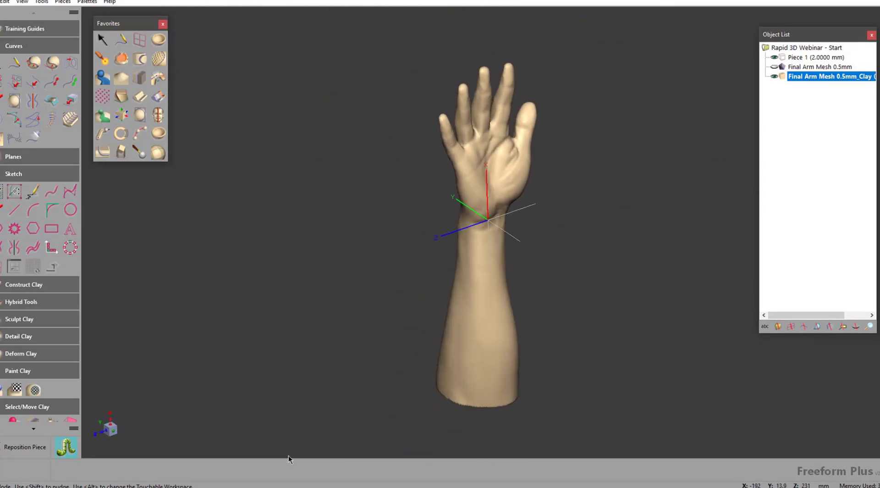
key("d")
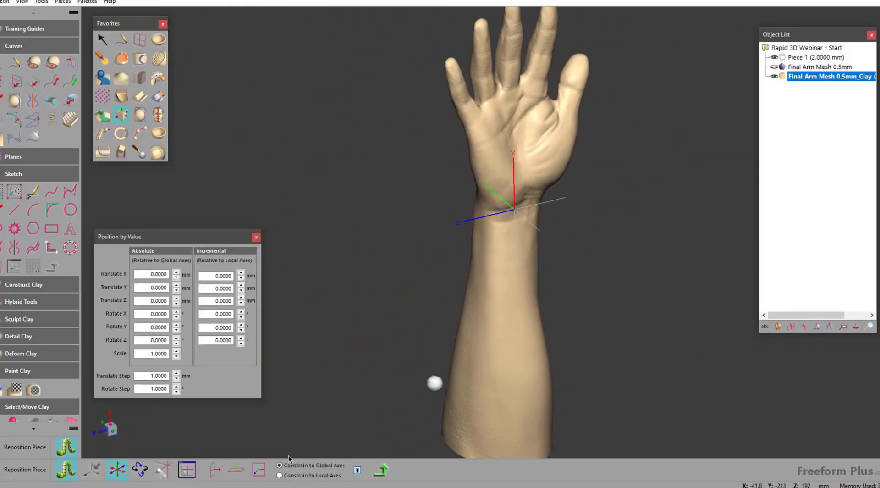
key("d")
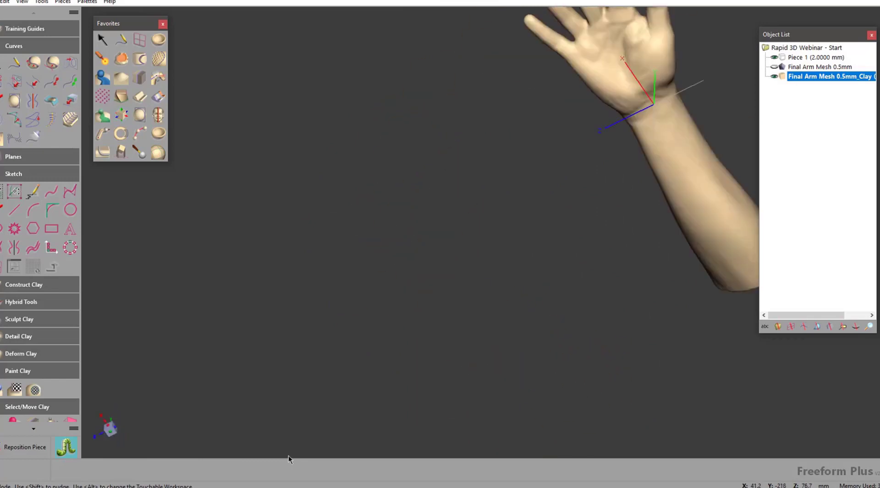
key("d")
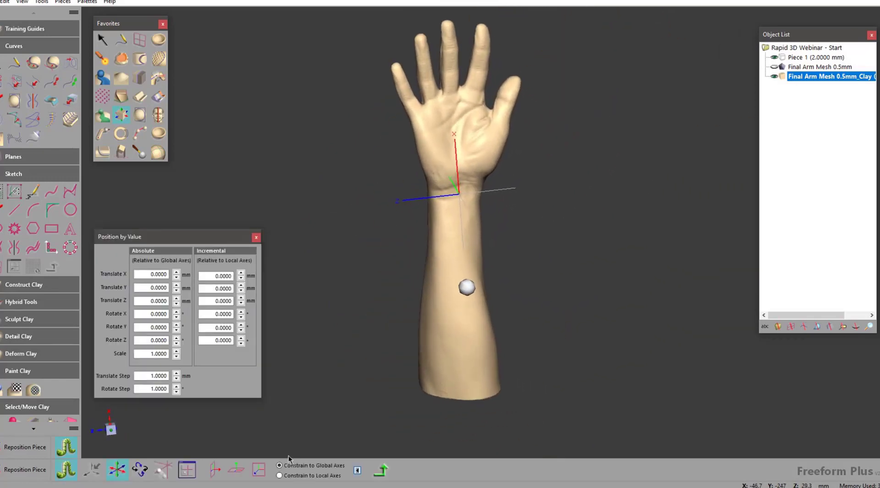
key("f")
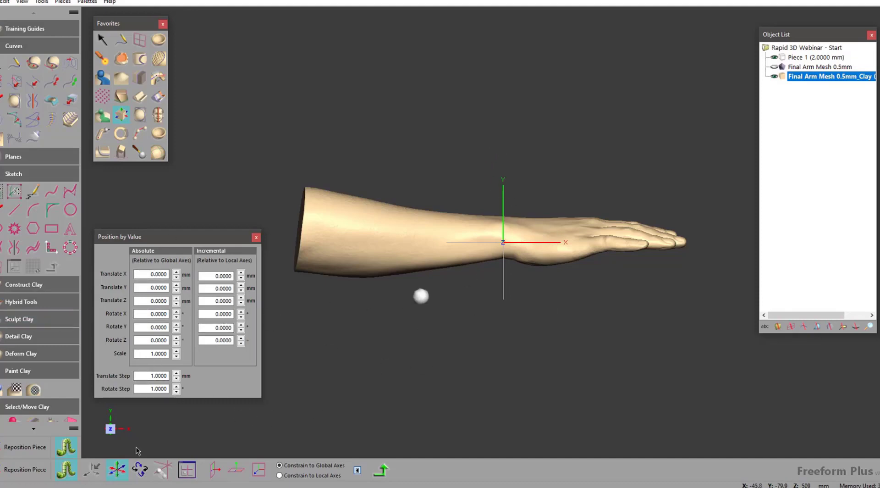
- Try repositioning the clay arm freehand, first translating it only and then moving and rotating it together
left_click_drag(435, 258, 481, 178)
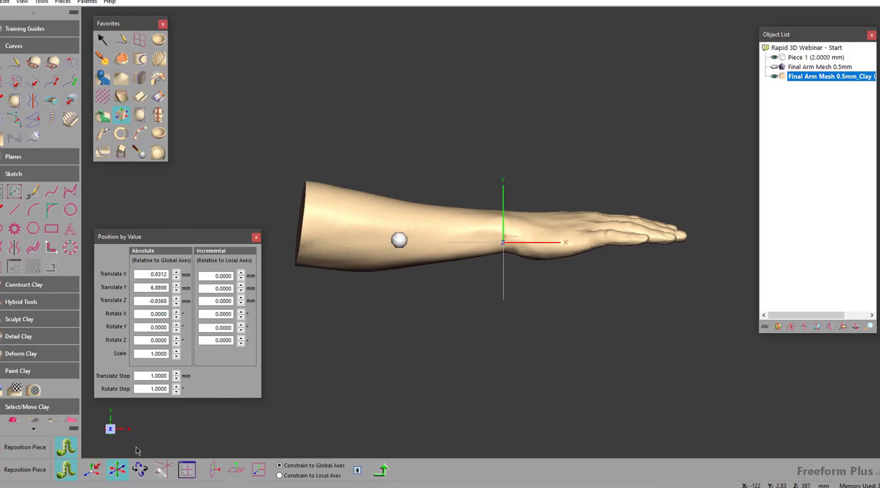
left_click_drag(410, 225, 421, 262)
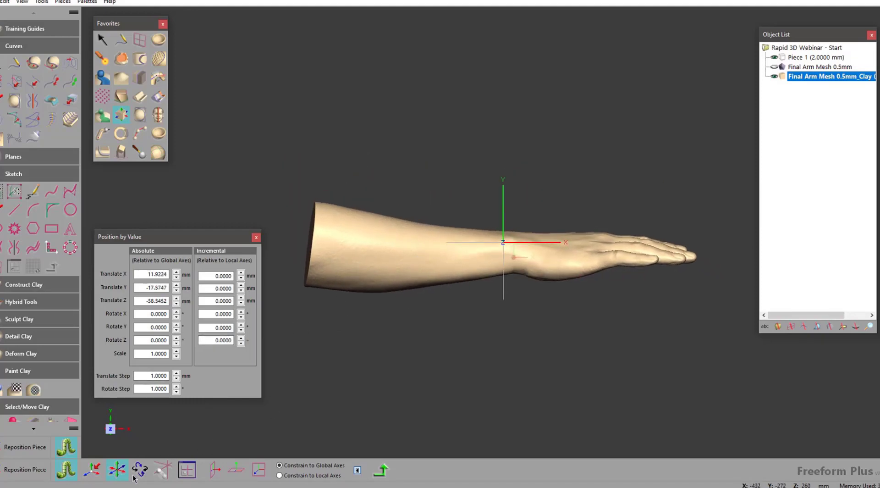
left_click(132, 469)
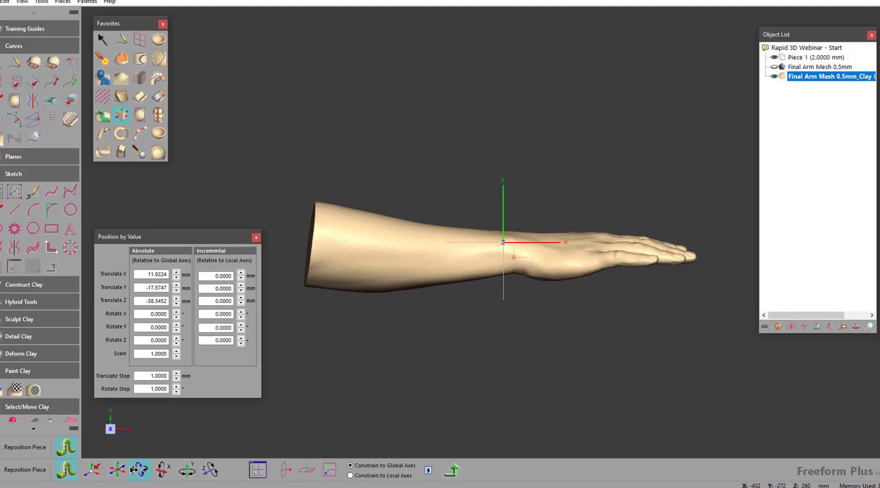
left_click(133, 468)
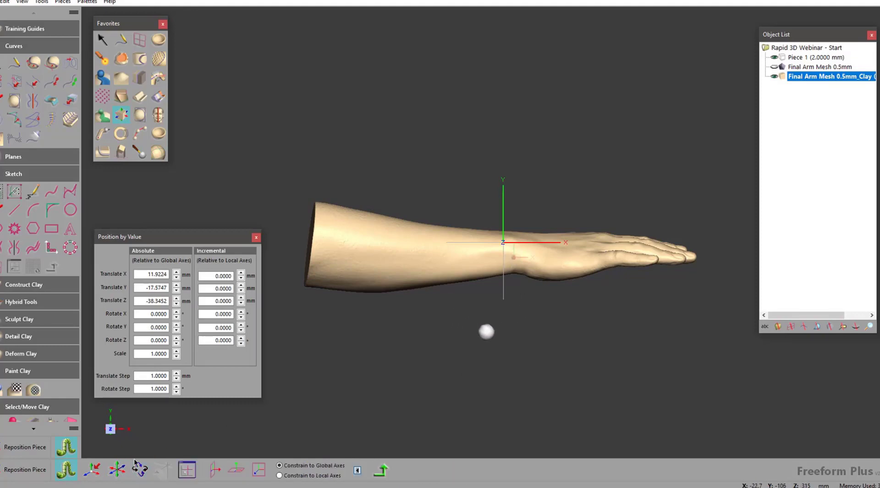
left_click_drag(505, 316, 513, 279)
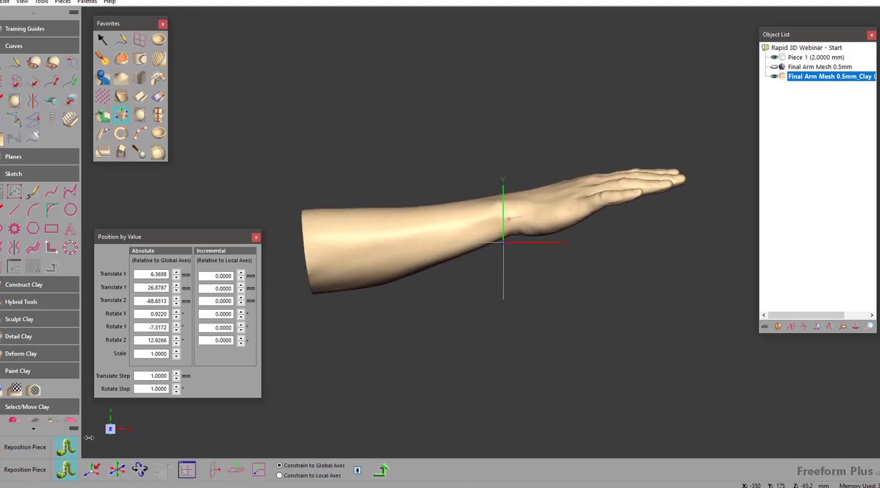
left_click(65, 476)
left_click_drag(418, 207, 570, 273)
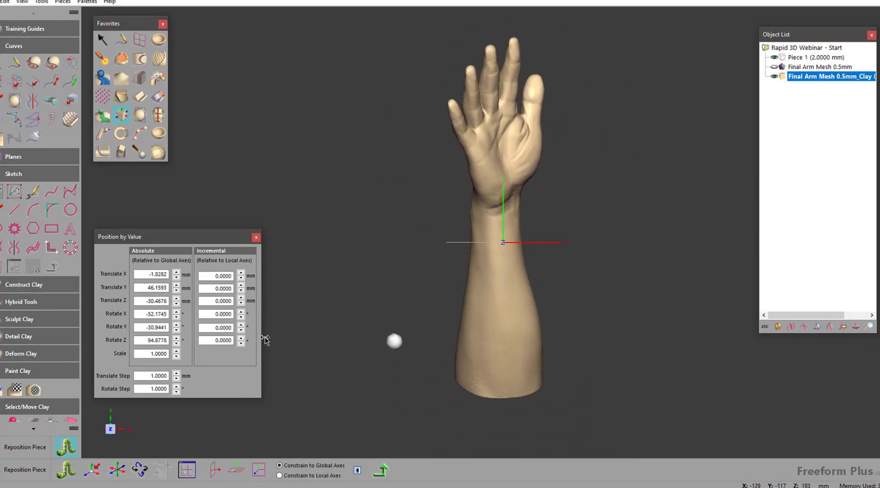
- Undo all freehand moves and rotations of the clay arm
key("ctrl+z")
key("ctrl+z")
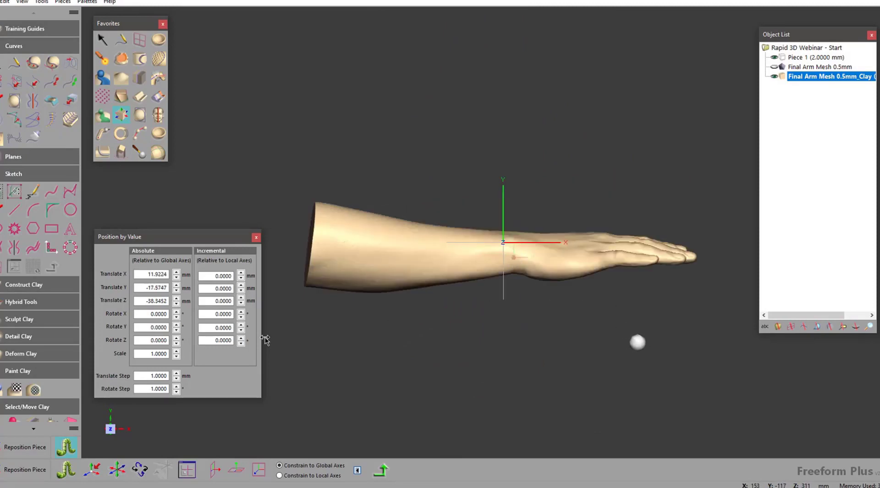
key("ctrl+z")
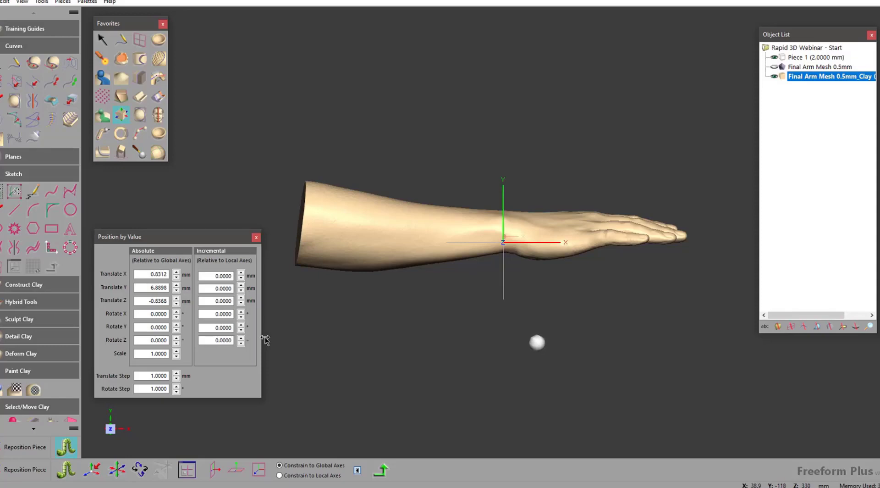
key("ctrl+z")
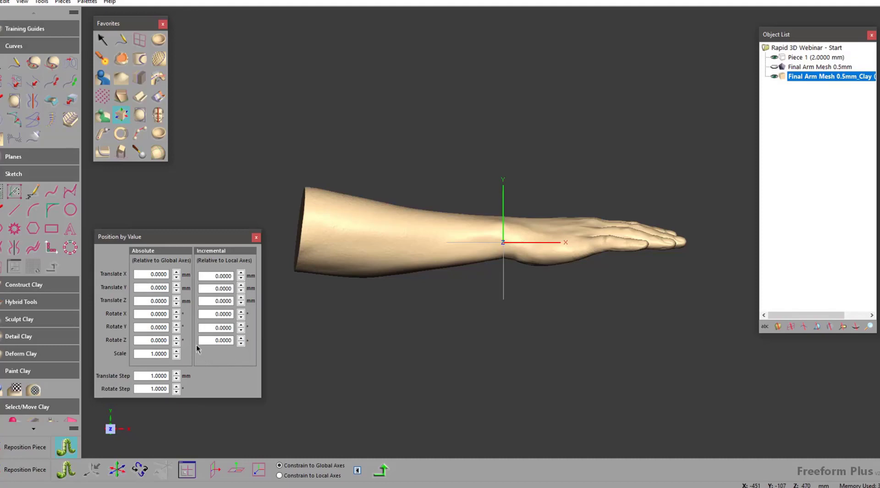
- Try rotating the arm about the global Z axis in 1° increments, up to 4° and back down to 1°
left_click(178, 451)
left_click(177, 337)
left_click(177, 338)
left_click(177, 338)
left_click(177, 338)
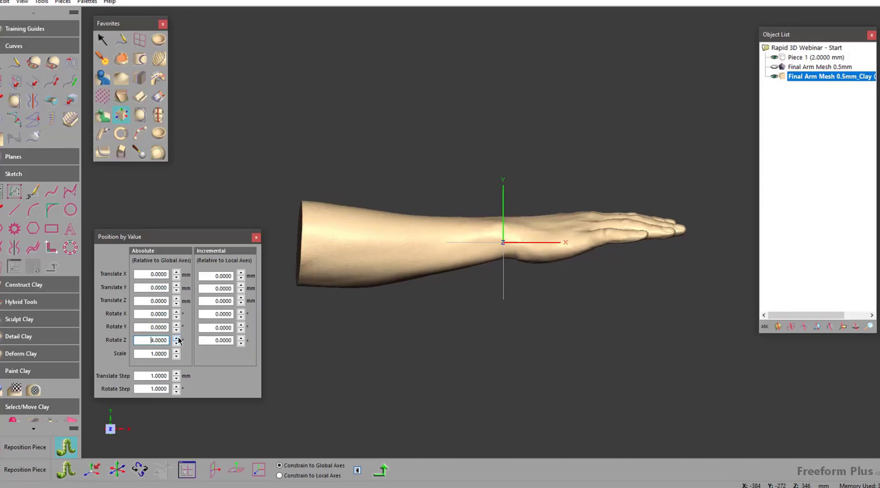
left_click(176, 343)
left_click(176, 343)
left_click(176, 343)
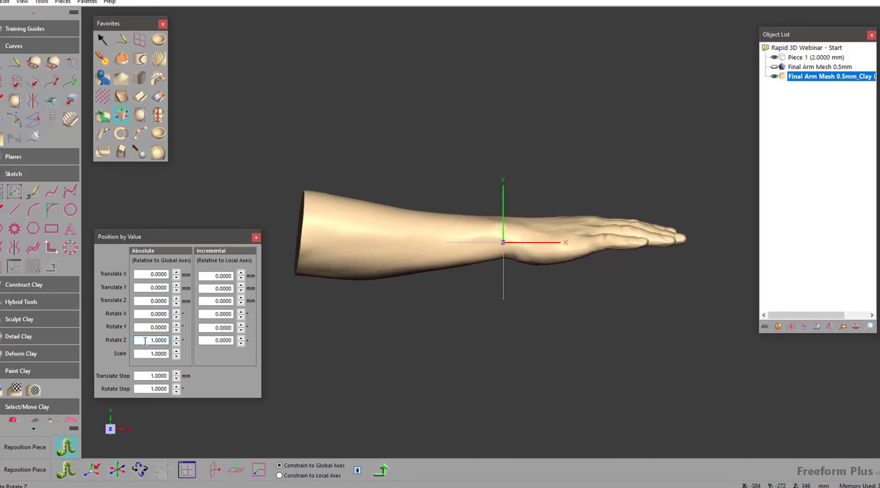
- Set the clay arm's absolute rotation to 90° about Z and -90° about X
type("90")
key("Return")
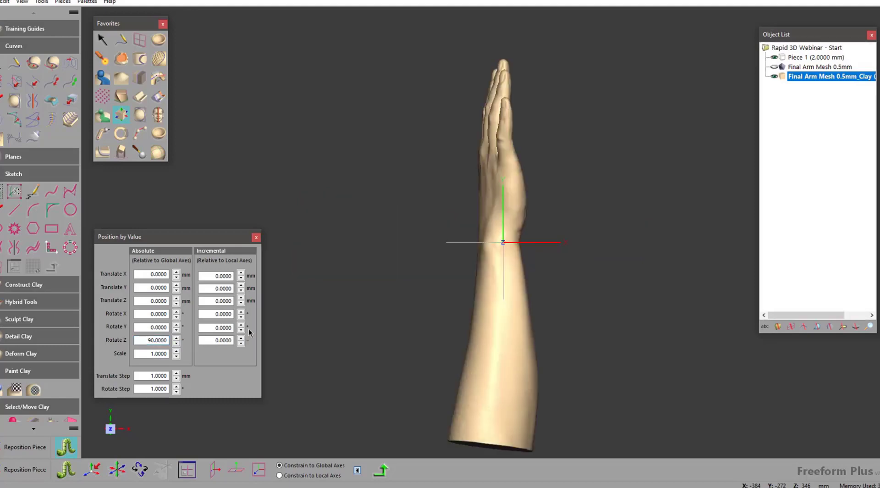
key("shift+Tab")
key("shift+Tab")
key("Return")
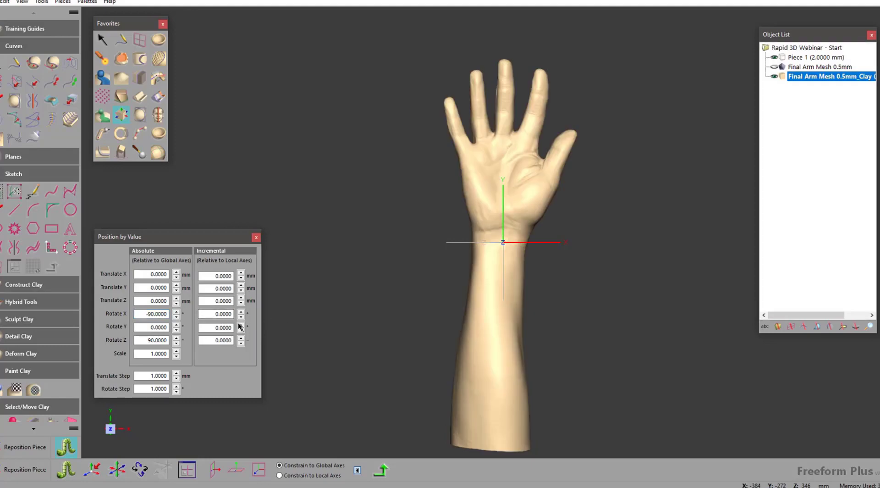
- Try nudging the arm's absolute X rotation in 1° increments, then bring it back to -90°
left_click(176, 311)
left_click(177, 311)
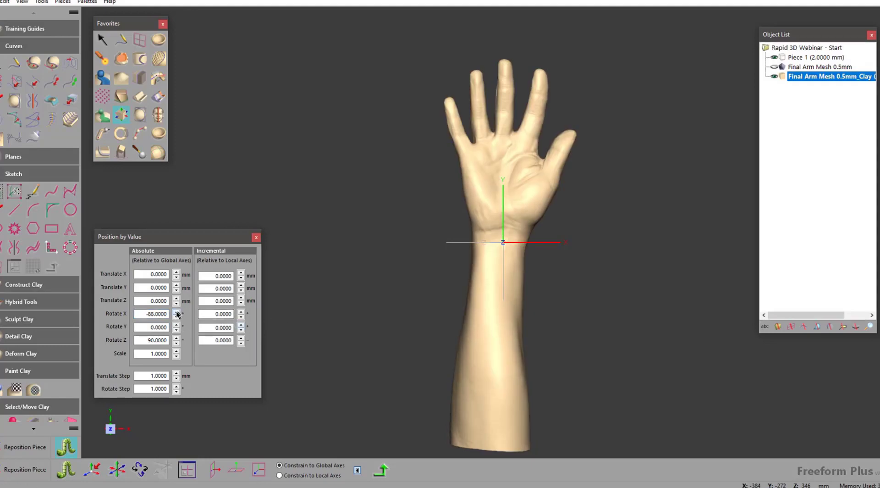
left_click(176, 311)
left_click(176, 311)
left_click(176, 317)
left_click(176, 317)
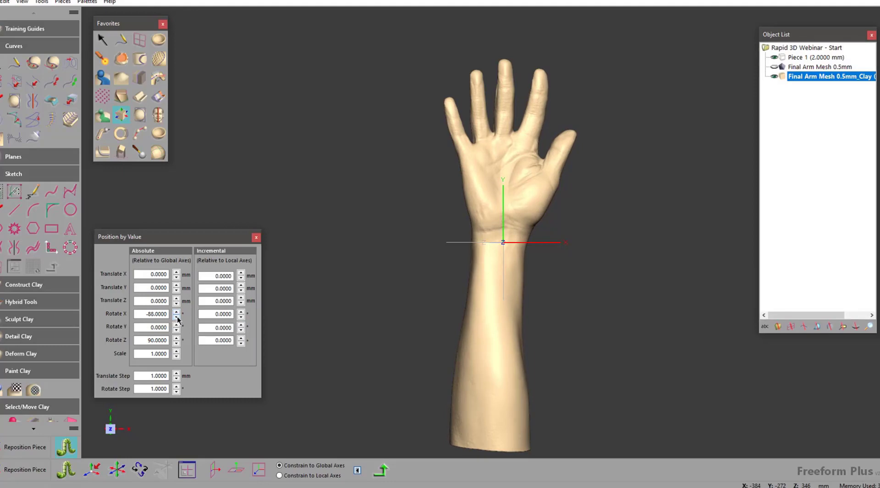
left_click(176, 317)
left_click(176, 317)
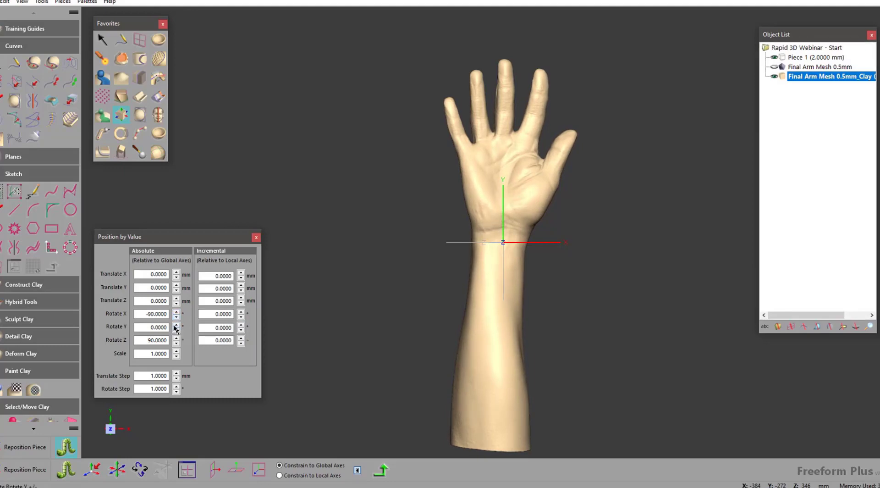
- Adjust the arm's absolute Y rotation in 1° increments, up to 4° and back down to 1°
left_click(176, 324)
left_click(175, 324)
left_click(176, 324)
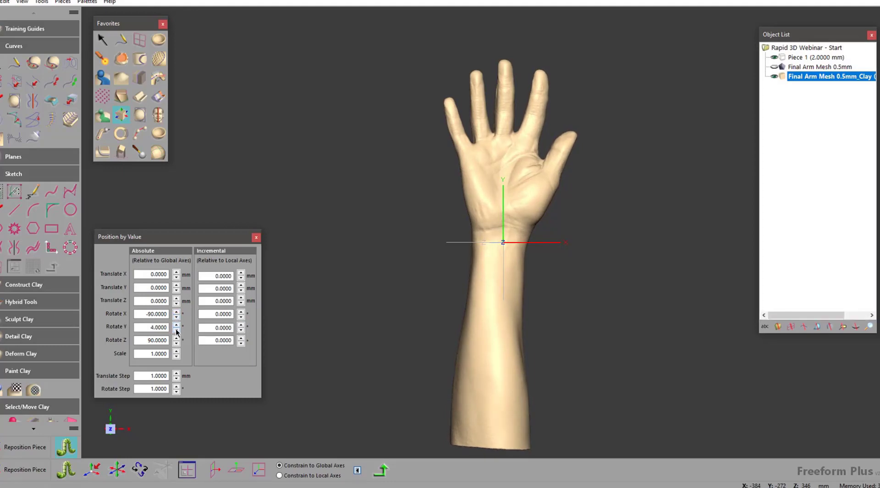
left_click(177, 330)
left_click(176, 330)
left_click(176, 330)
- Set the arm's absolute Z rotation to 94° in 1° increments and check the arm from the side and back
left_click(176, 338)
left_click(176, 337)
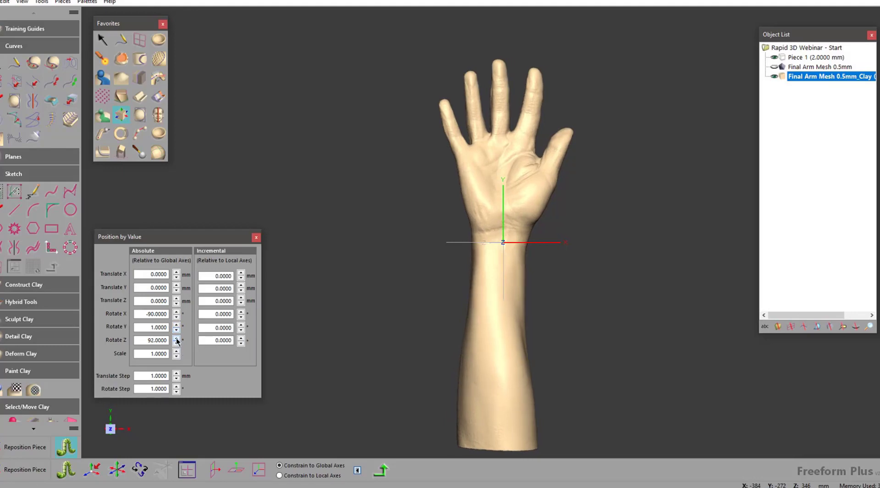
left_click(176, 338)
left_click(176, 337)
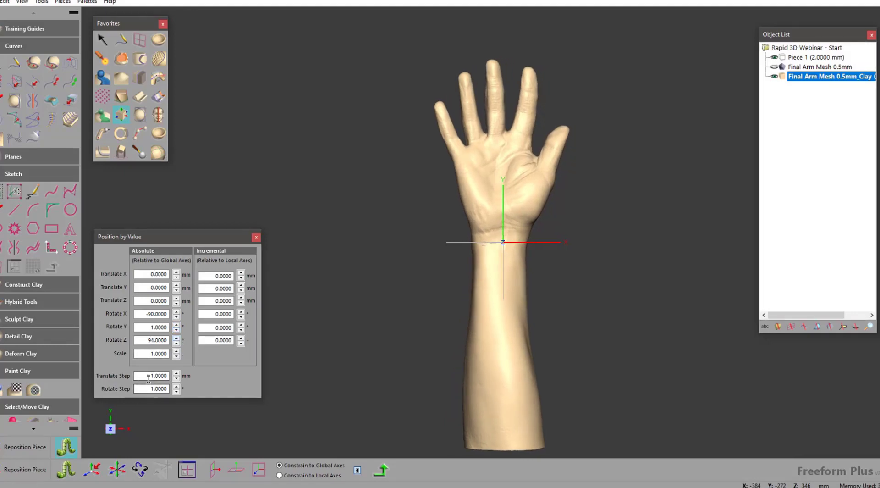
key("Right")
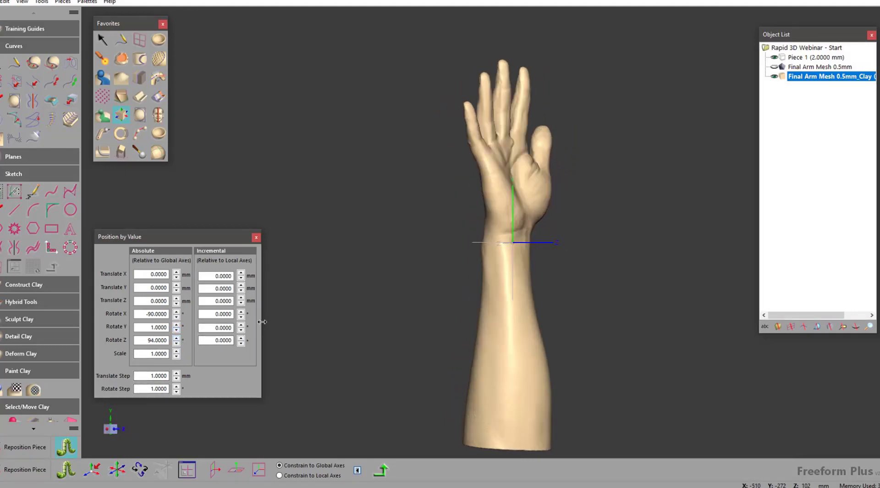
key("Right")
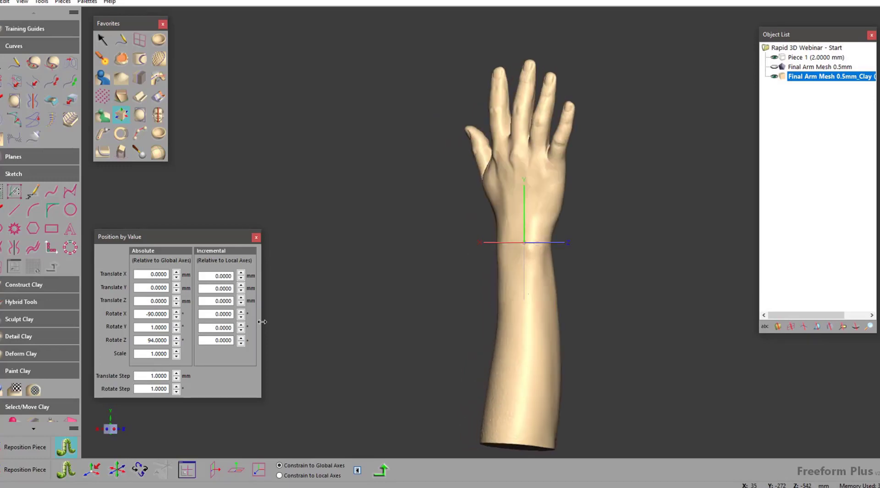
- Move the clay arm to an absolute Z translation of 6 mm in 1 mm increments
key("Left")
key("Right")
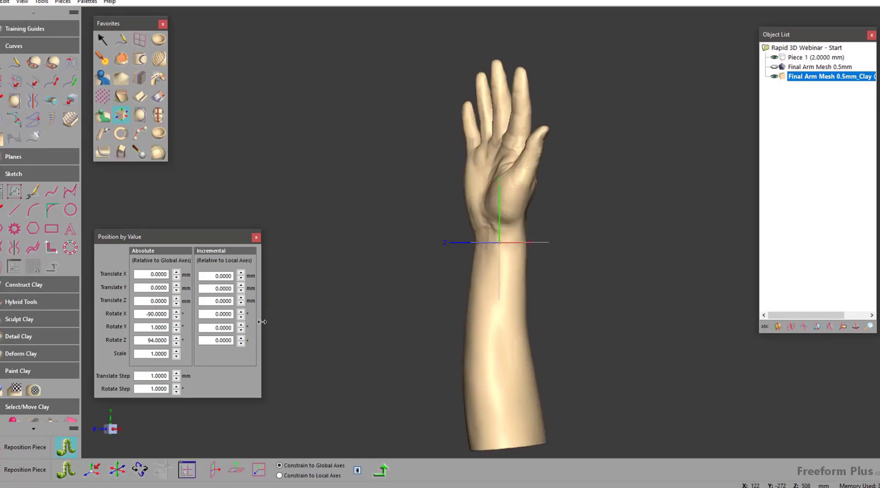
key("Left")
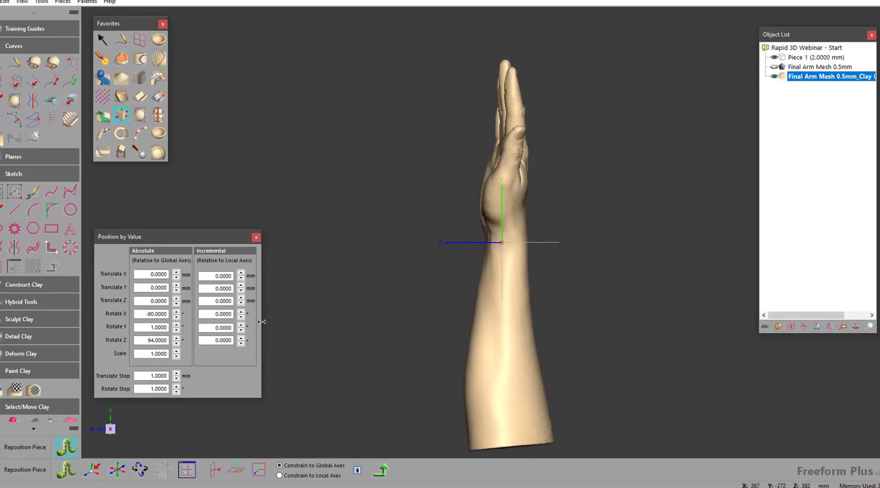
left_click(176, 299)
left_click(176, 299)
left_click(177, 299)
left_click(176, 299)
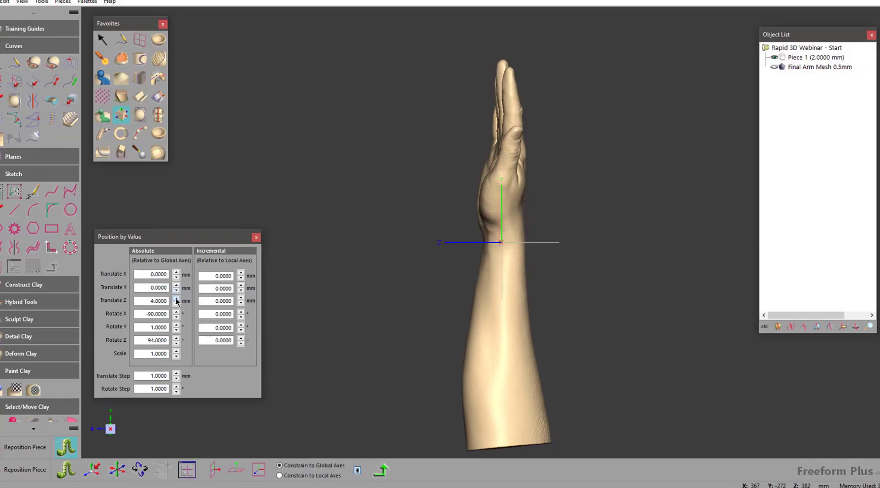
left_click(177, 299)
left_click(177, 299)
- Centre the wrist sideways by setting the arm's absolute X translation to 4 mm, then finish repositioning
key("Left")
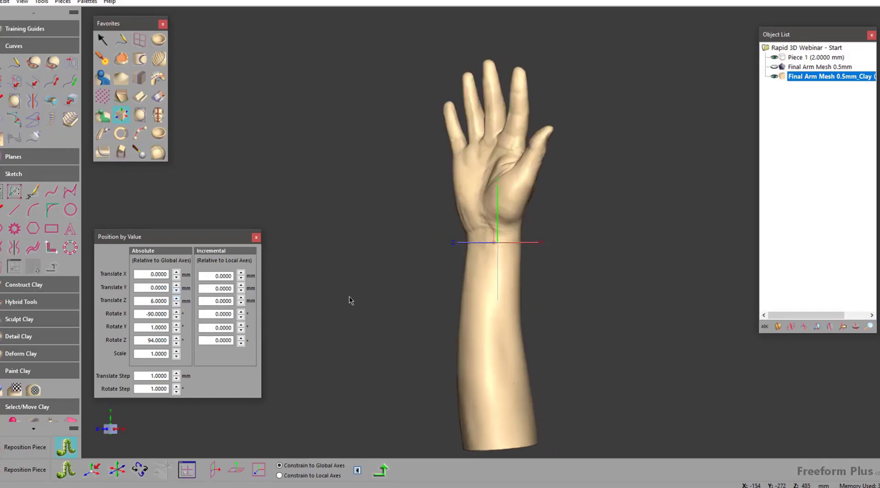
key("Right")
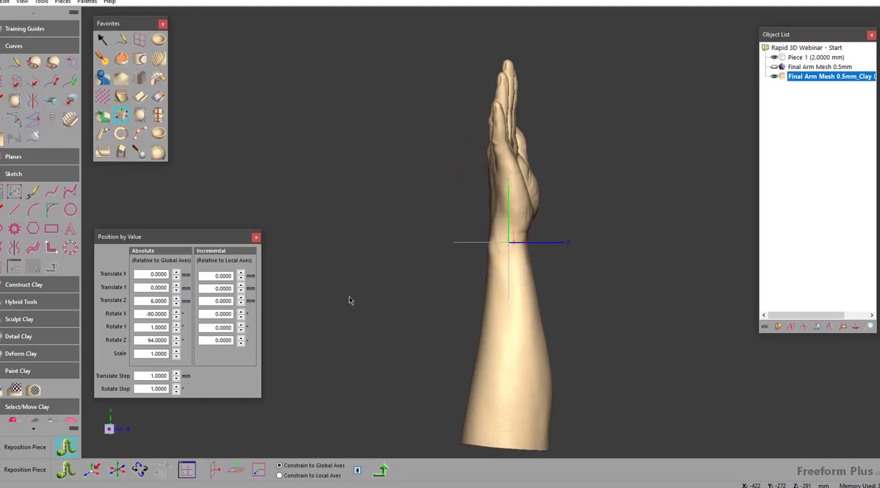
key("Left")
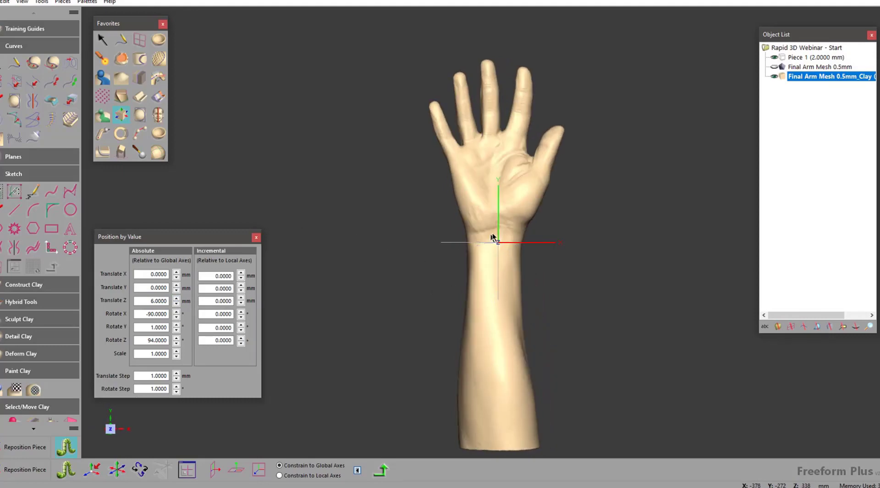
left_click(177, 277)
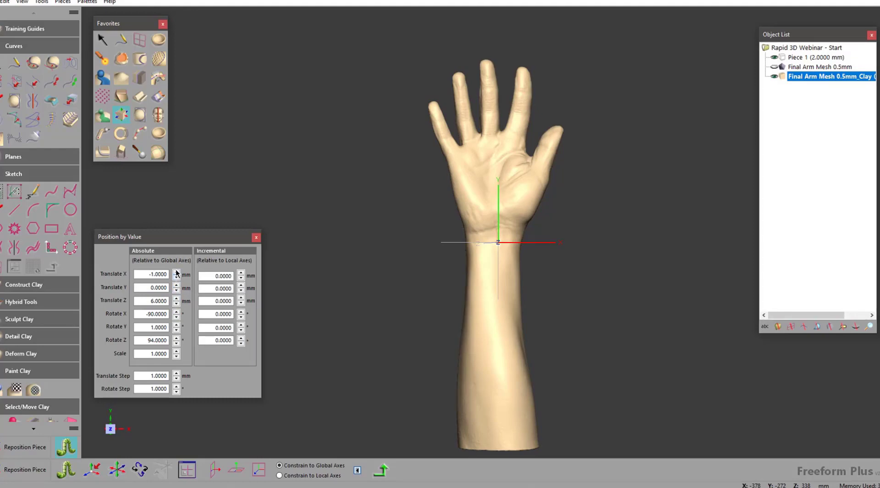
left_click(176, 272)
left_click(177, 272)
left_click(177, 271)
left_click(177, 272)
left_click(177, 272)
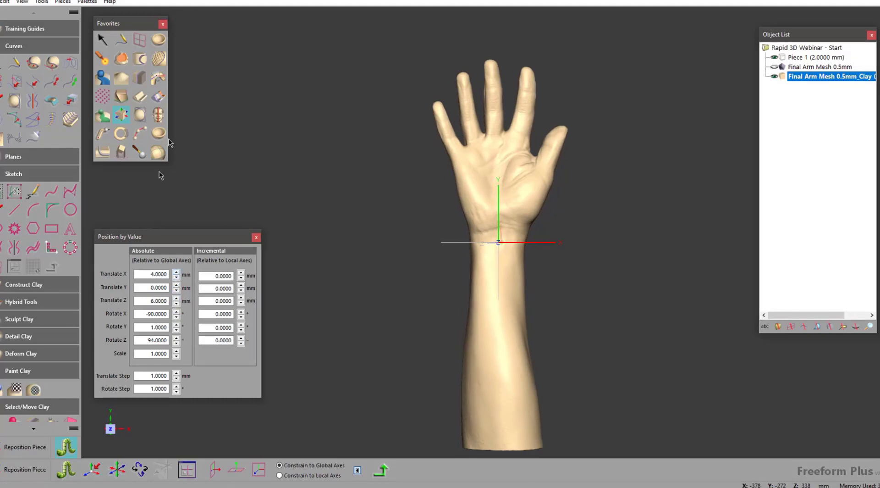
left_click(102, 39)
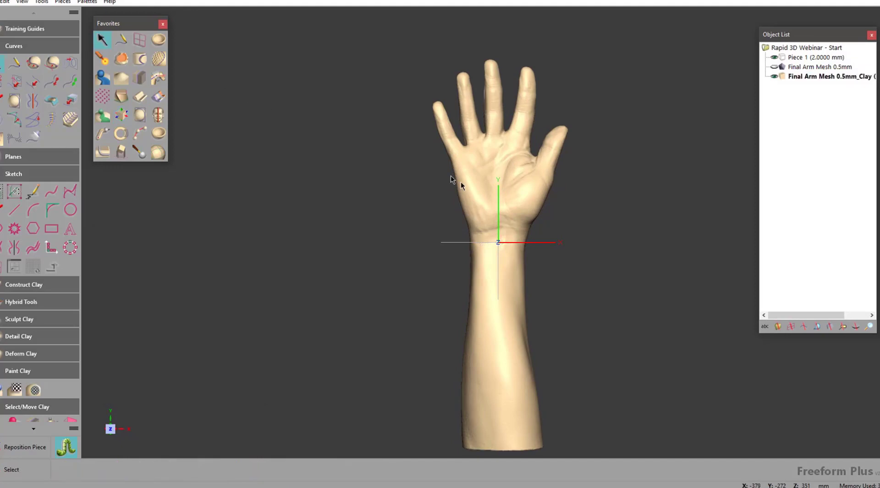
- Examine the repositioned arm's alignment with the axes from the front and the side
key("Right")
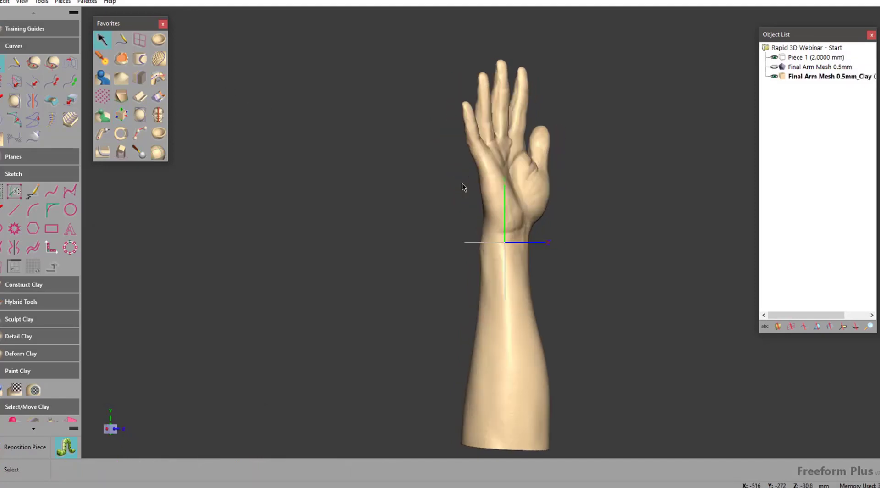
key("Left")
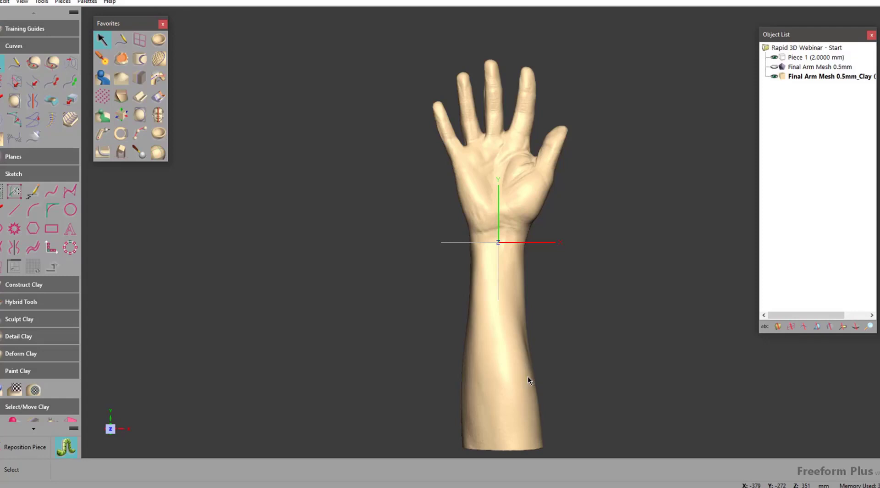
key("Right")
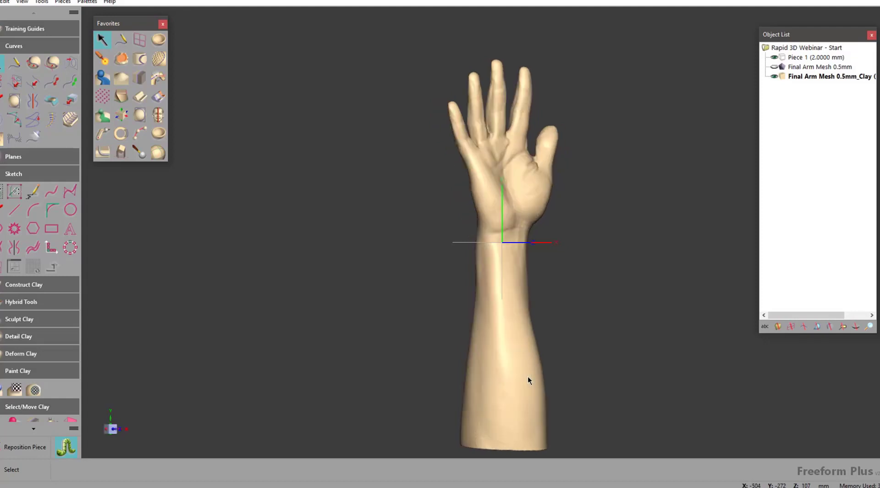
key("Right")
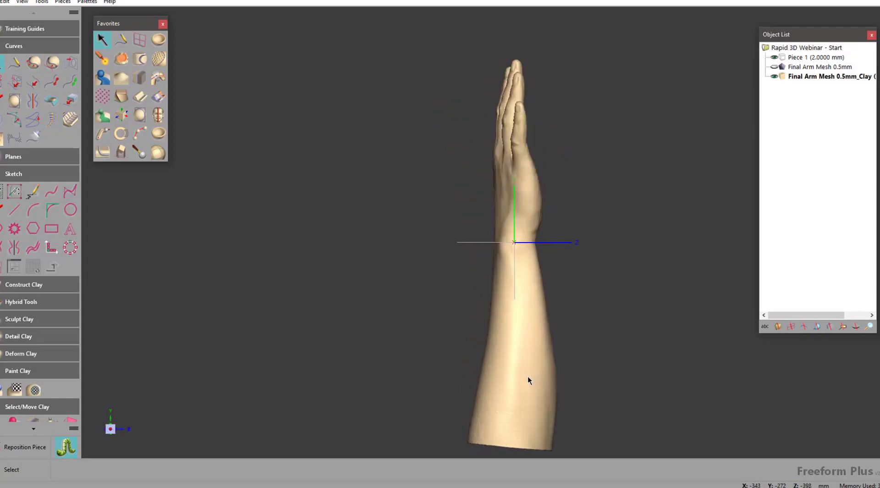
key("Right")
key("Left")
key("Home")
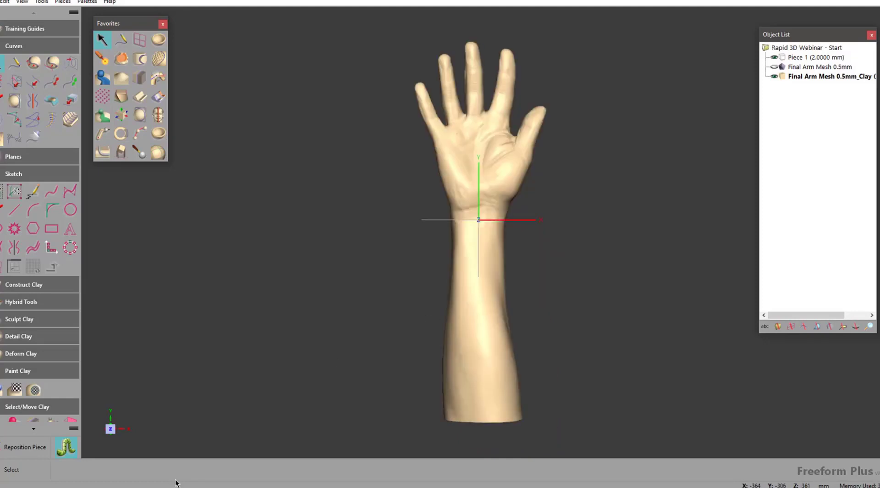
- Create a horizontal plane from the top view and place it across the wrist at the global origin
key("Down")
key("Down")
key("Down")
key("Down")
key("Down")
key("Down")
key("Down")
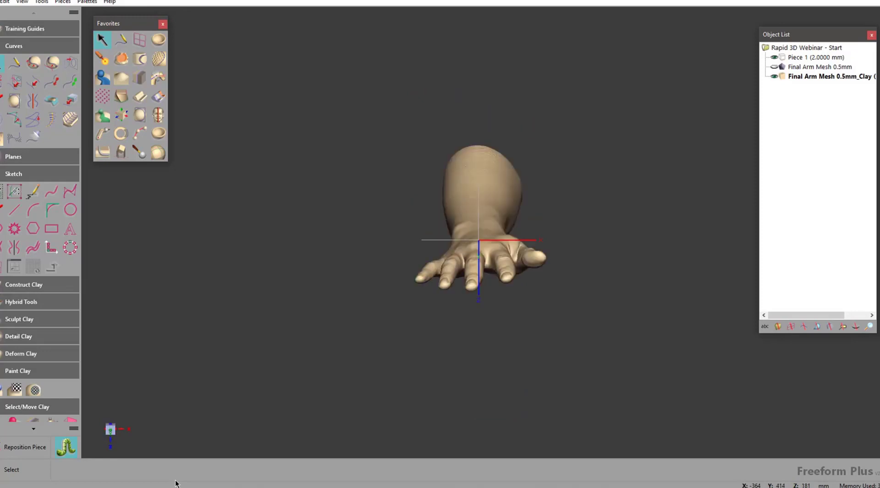
key("Up")
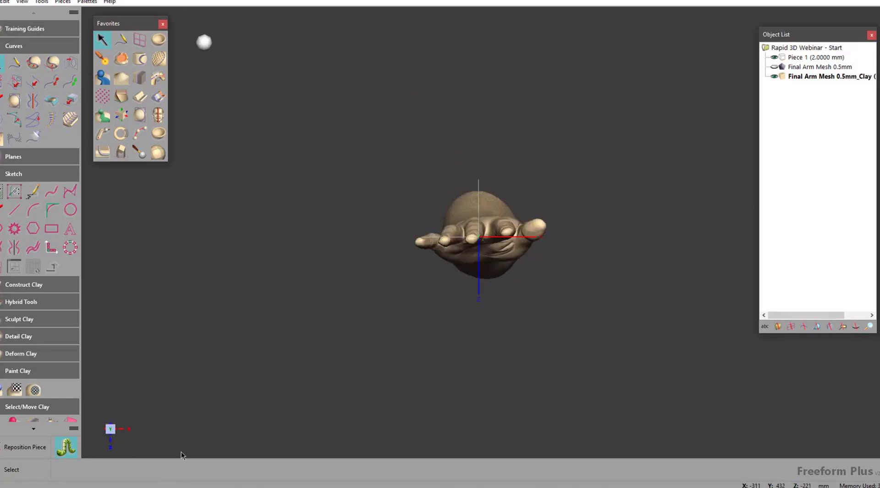
left_click(140, 40)
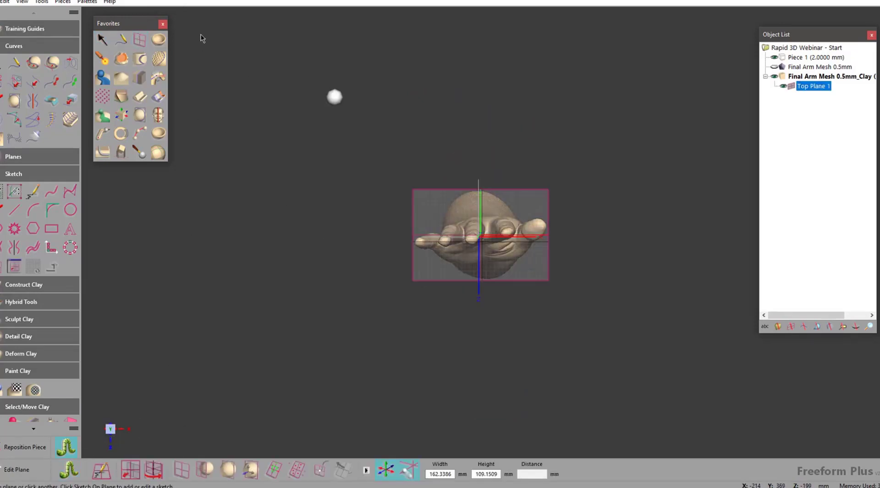
left_click(251, 472)
left_click(136, 474)
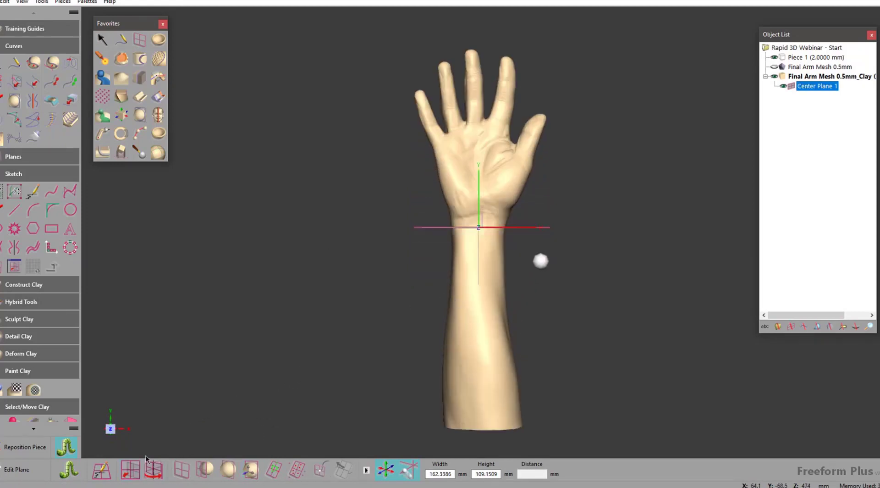
key("Up")
key("Up")
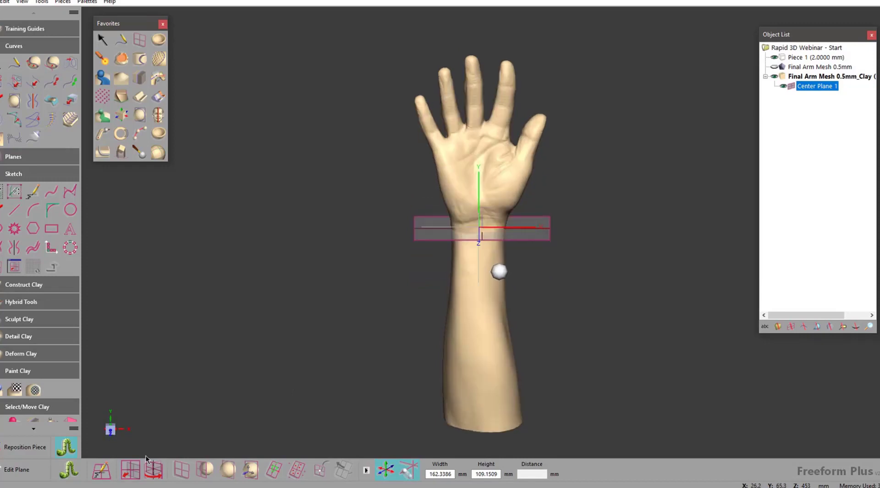
key("Down")
- Start Bend and Twist on the clay arm and pick the wrist plane as the center of the bend region
left_click(158, 78)
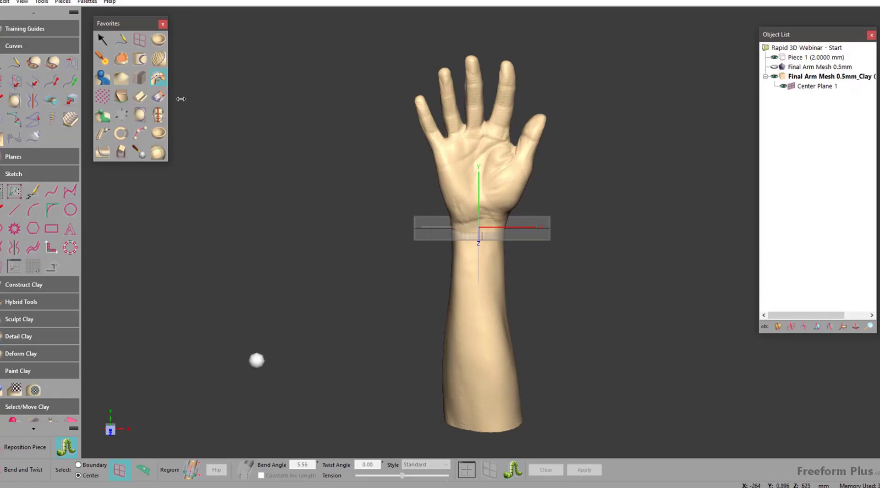
left_click(137, 474)
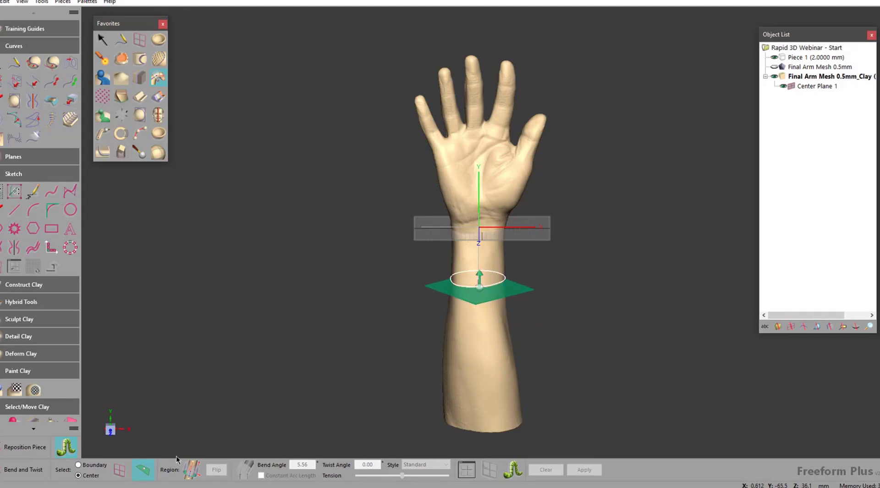
left_click(477, 294)
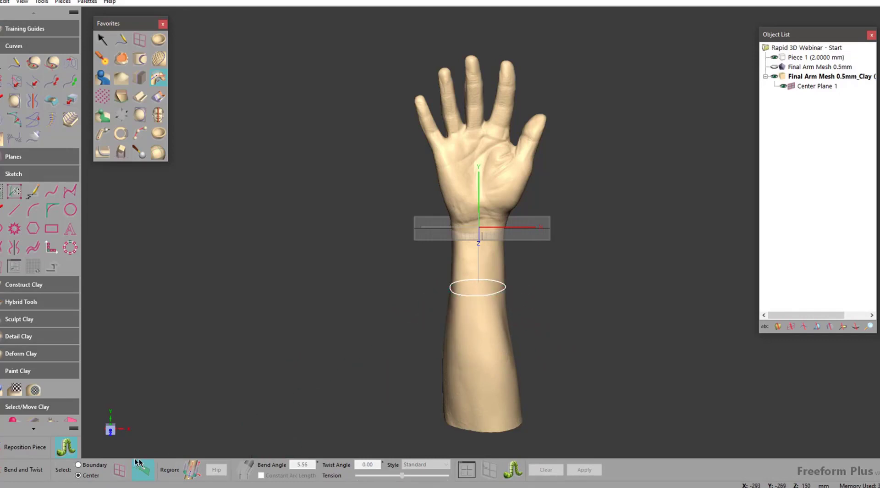
left_click(119, 468)
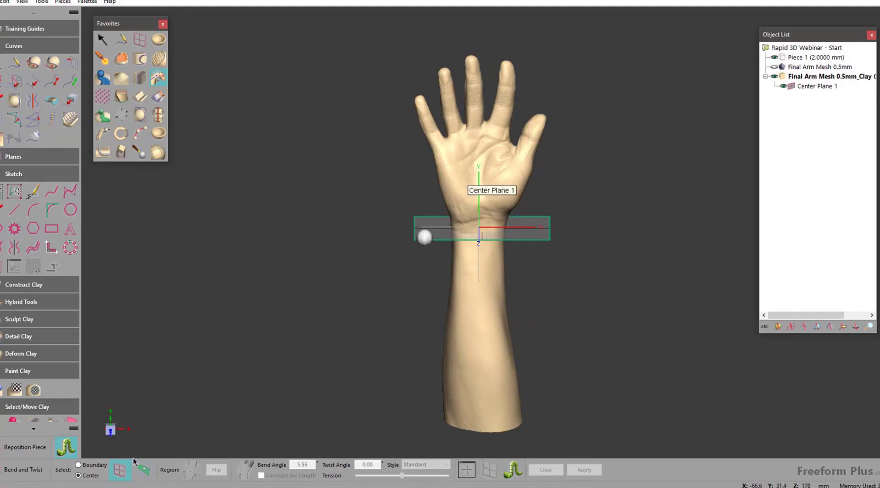
left_click(425, 236)
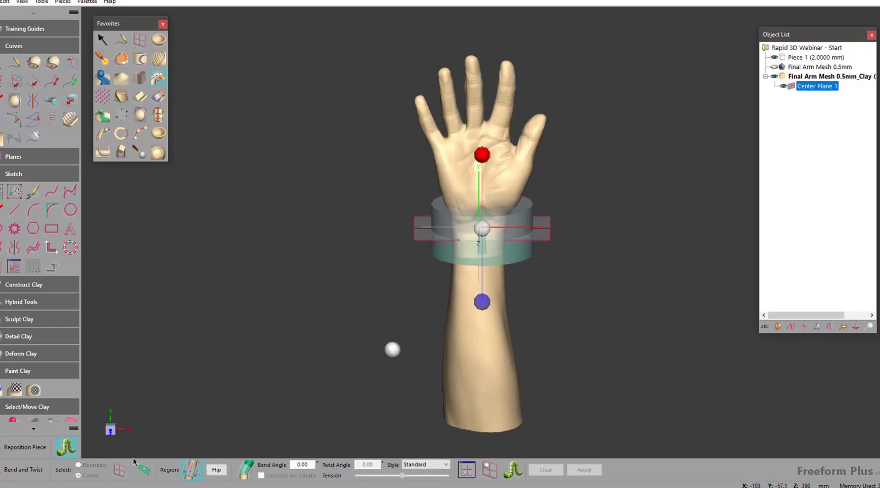
- Widen the cylindrical bend region around the wrist and extend its height along the arm
middle_click_drag(393, 350, 345, 334)
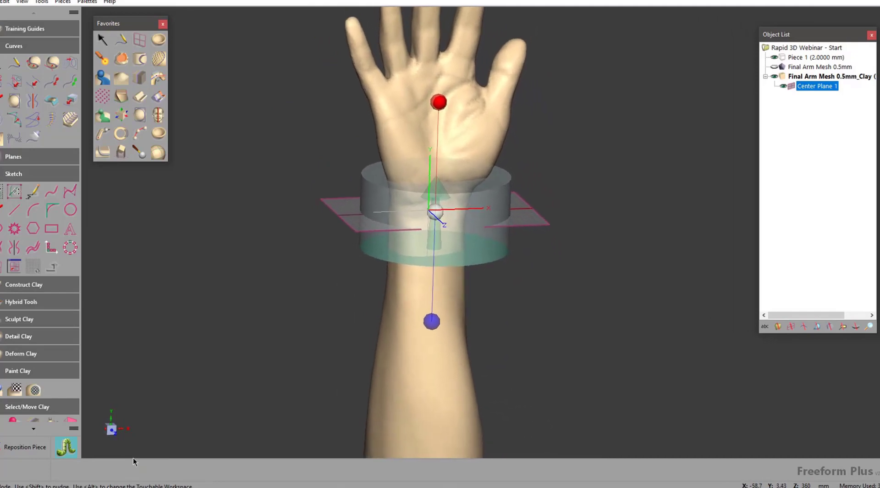
middle_click_drag(435, 211, 426, 190)
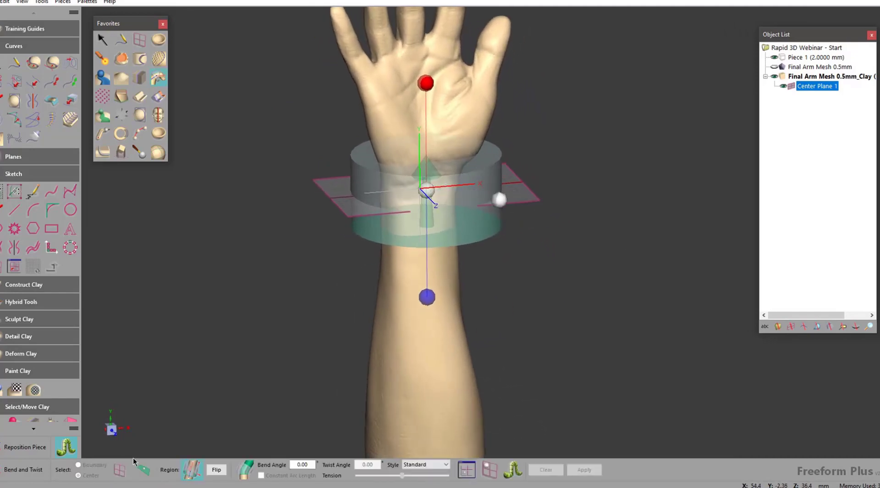
left_click_drag(500, 199, 511, 198)
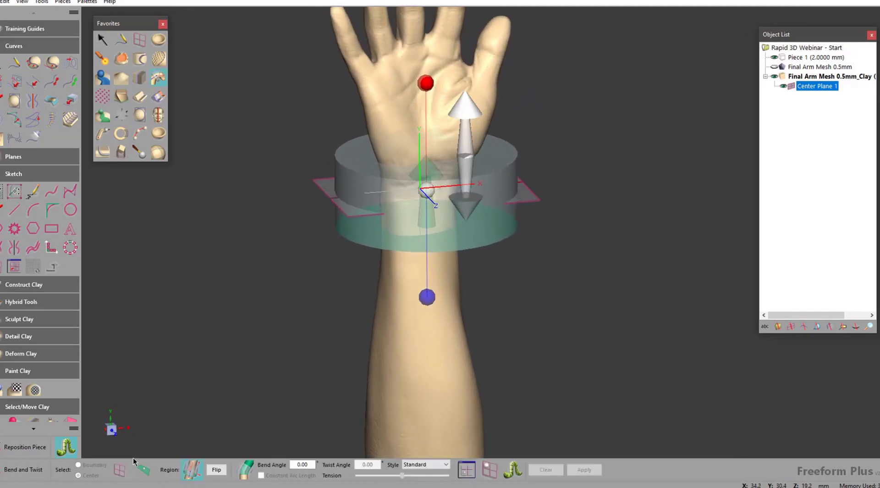
left_click_drag(468, 157, 471, 144)
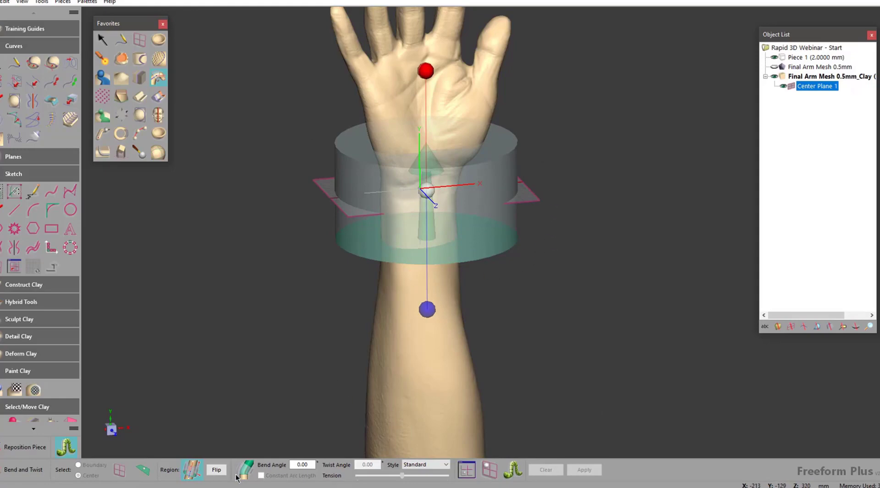
- Bend the hand 5° at the wrist with a -3.59° twist, apply it to the clay and leave the tool
left_click(248, 468)
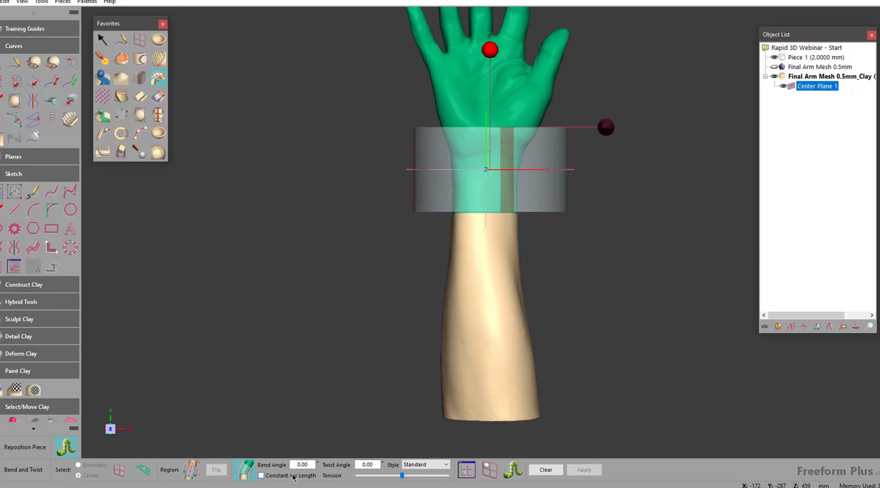
key("ctrl+z")
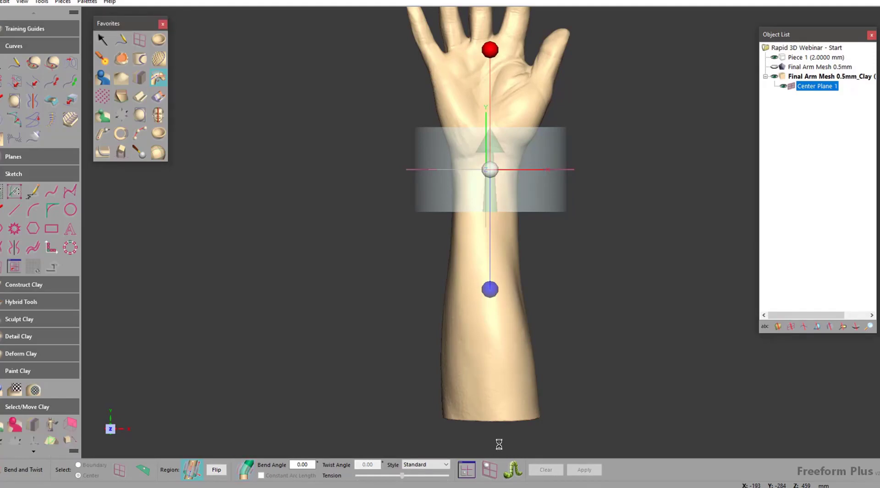
key("Right")
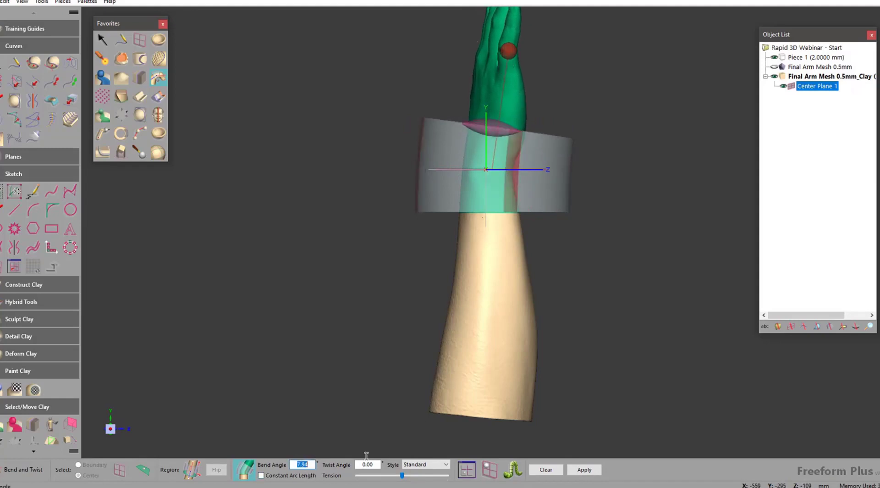
key("Return")
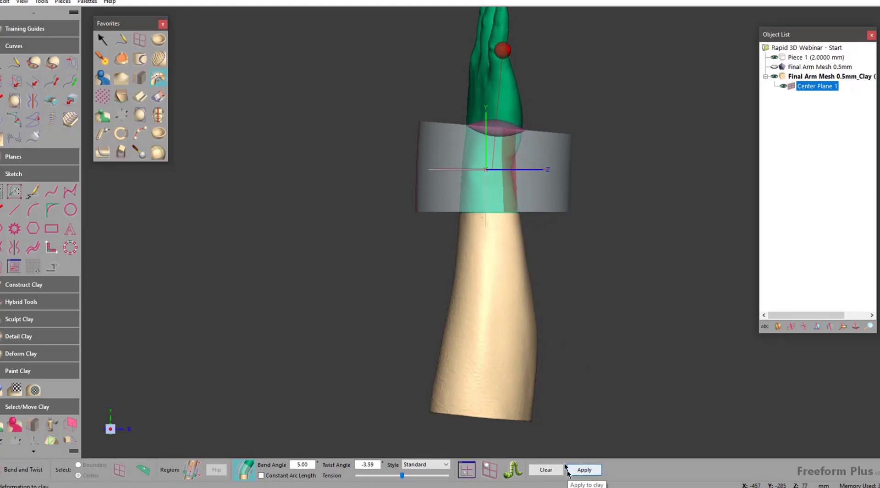
left_click(598, 470)
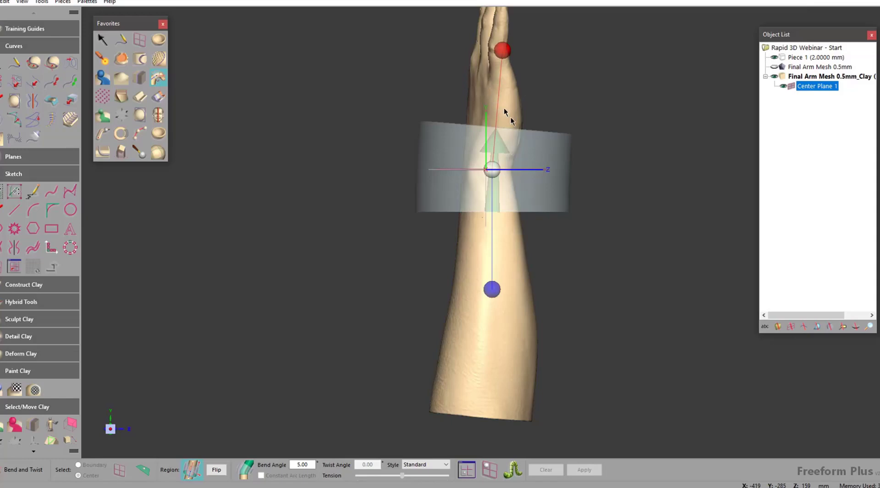
middle_click_drag(649, 111, 621, 138)
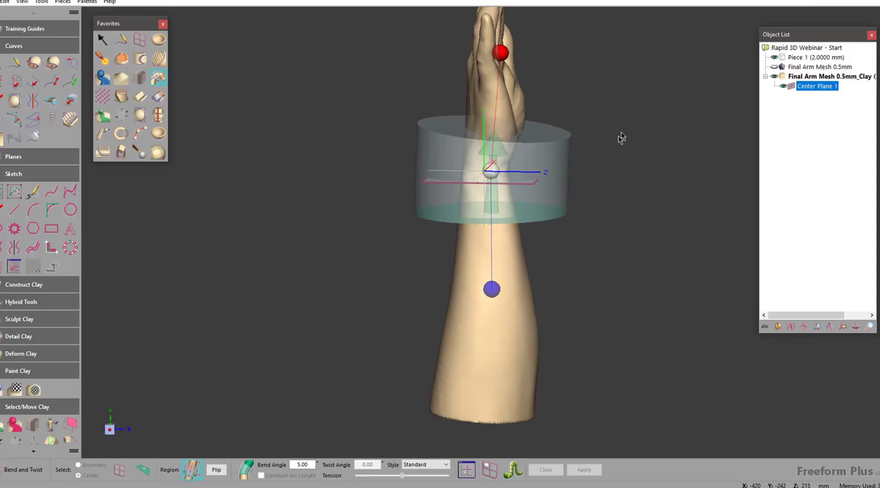
left_click(102, 41)
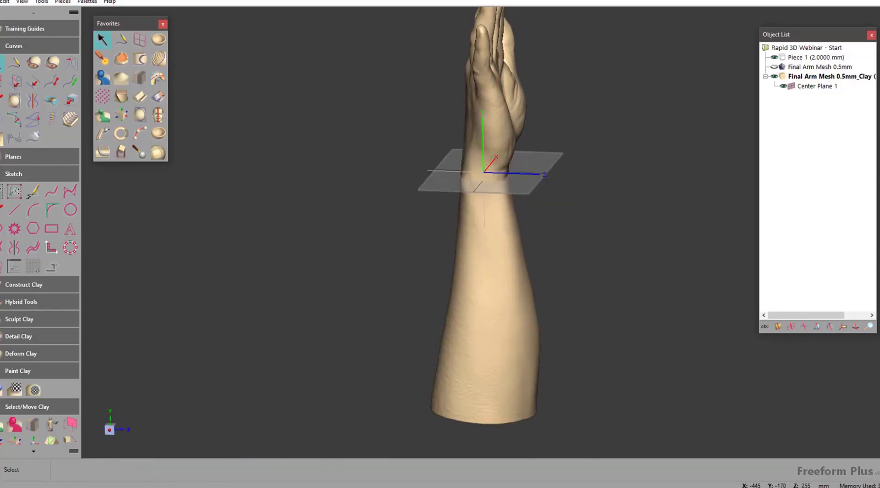
- Hide the wrist center plane and draw a curve about 71 mm long across the palm at the base of the four fingers
left_click(784, 86)
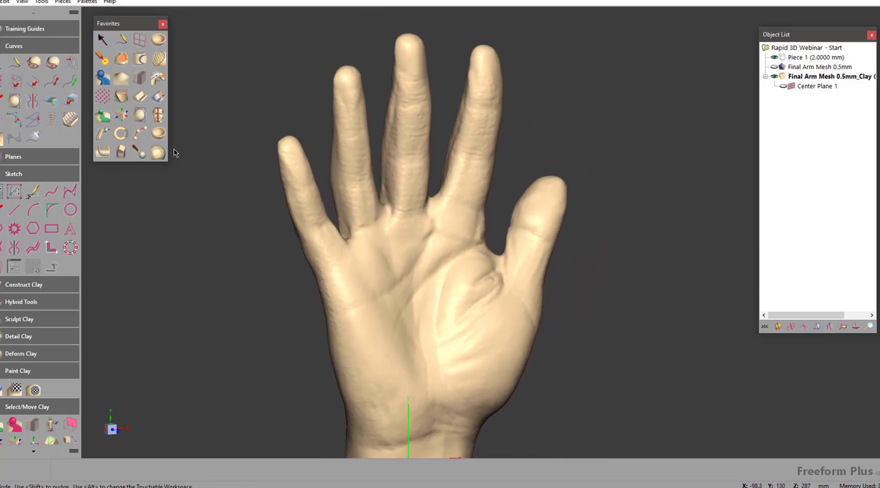
left_click(122, 40)
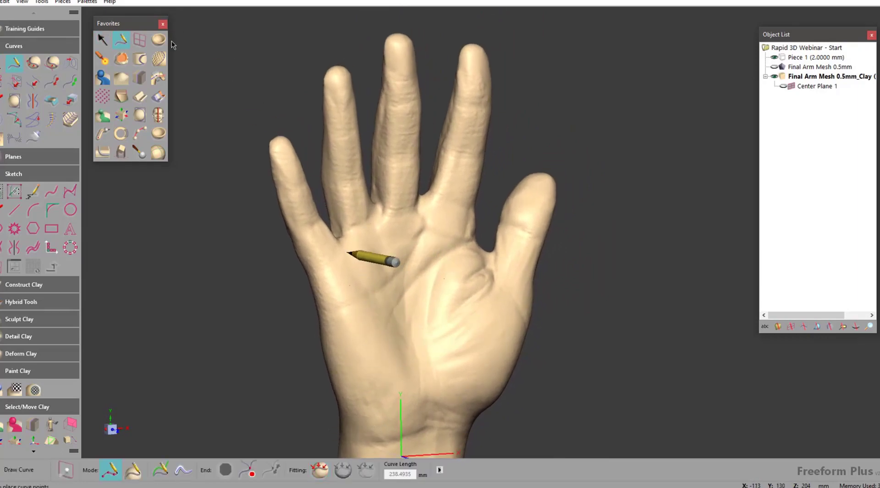
key("space")
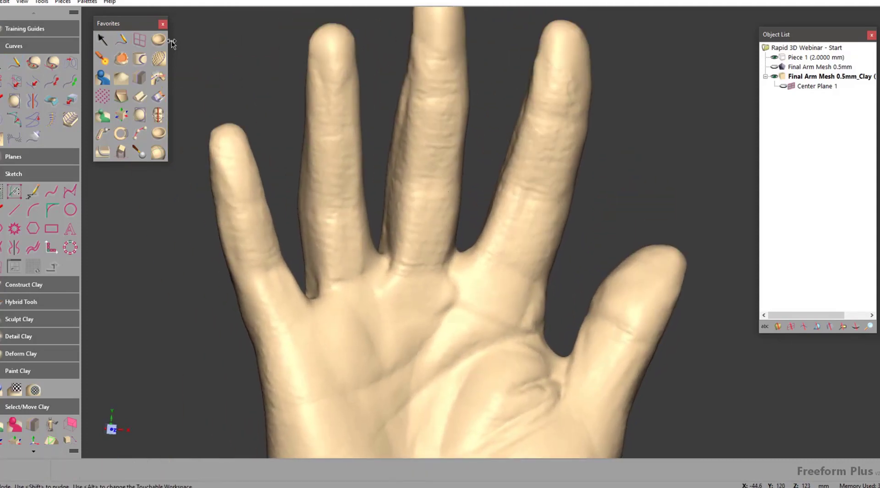
key("space")
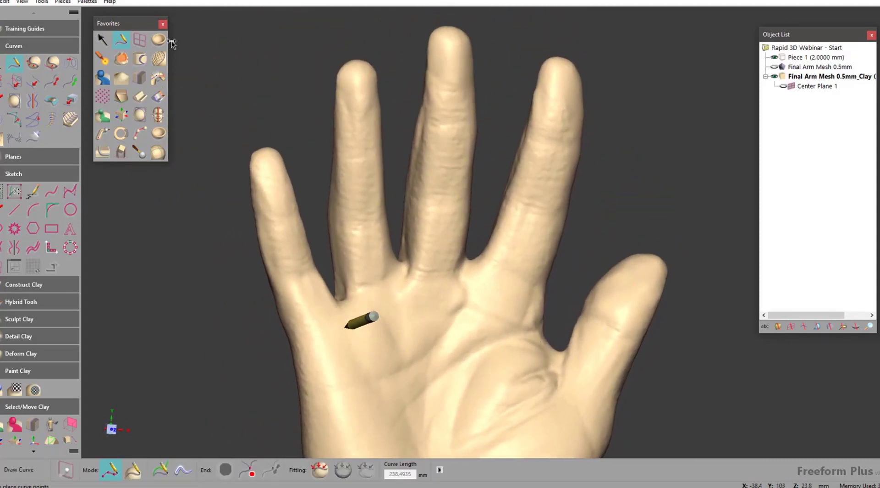
left_click(330, 331)
left_click(379, 303)
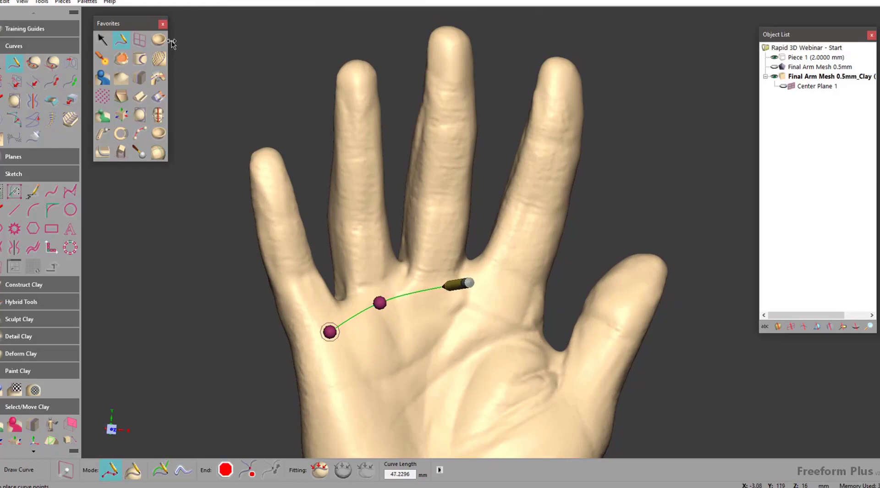
left_click(440, 287)
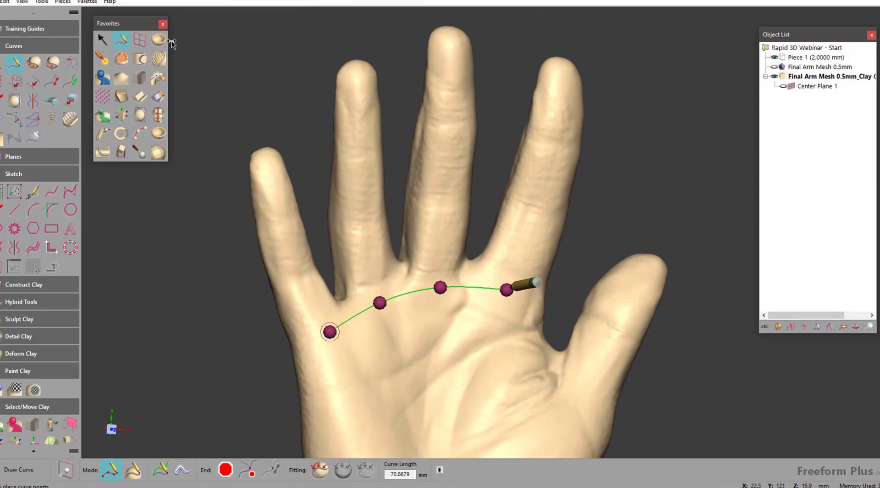
left_click(507, 290)
- Draw curves from the palm curve up the little finger and up the ring finger, the ring finger one about 76 mm long
left_click(330, 331)
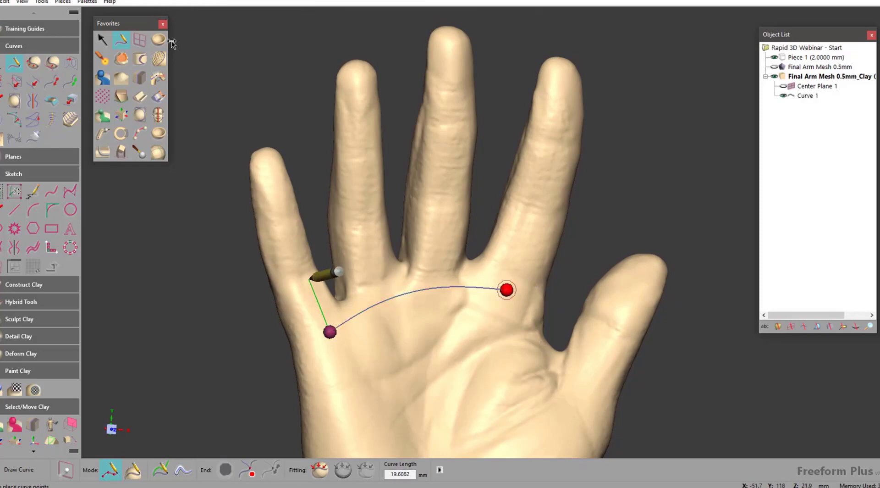
left_click(298, 253)
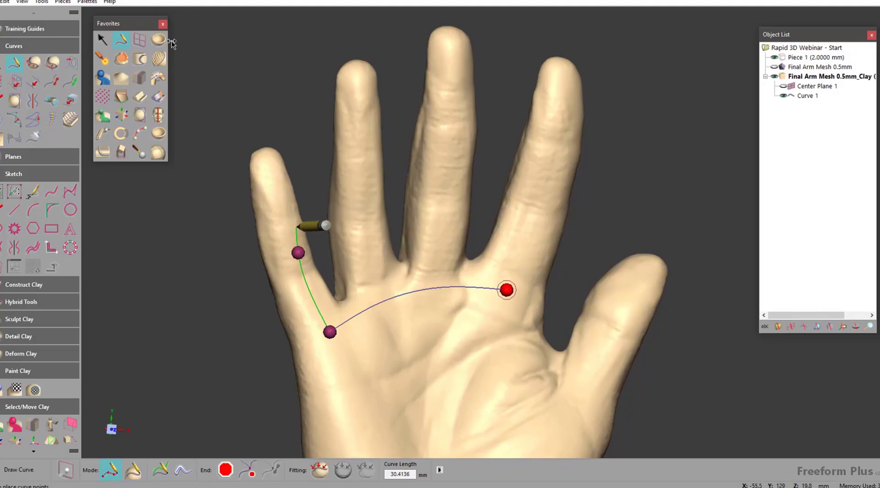
left_click(275, 178)
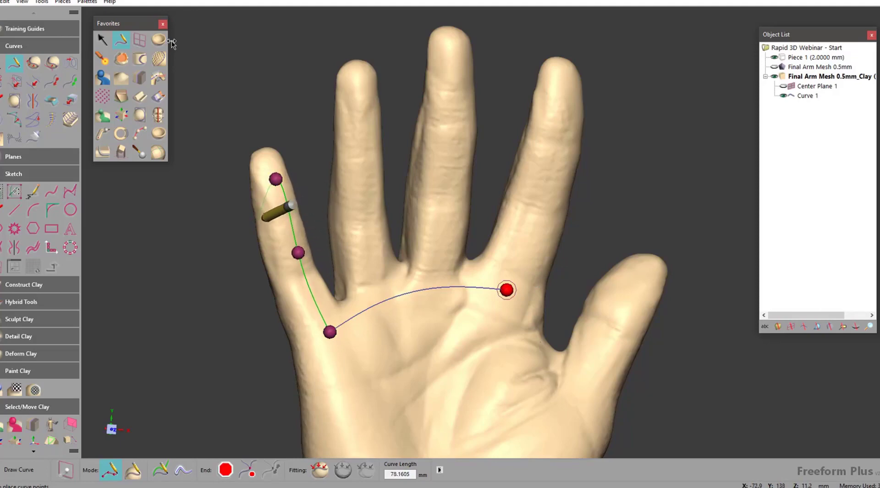
left_click(275, 179)
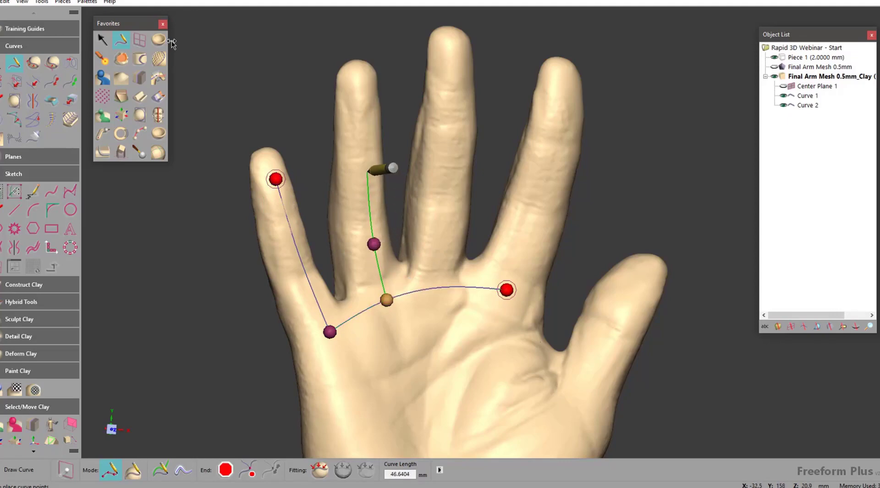
left_click(366, 174)
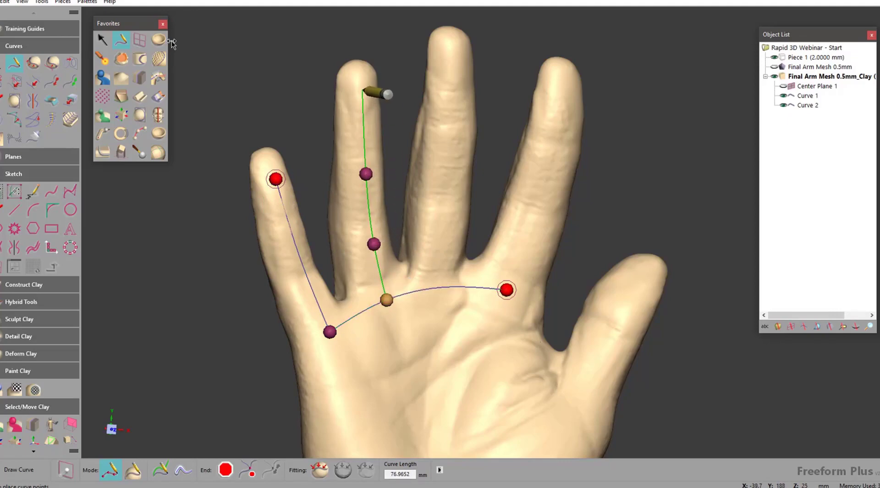
left_click(362, 91)
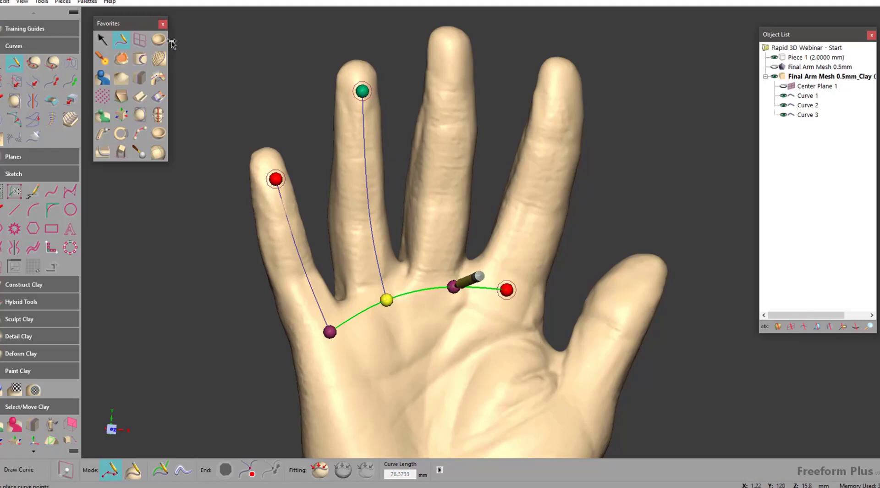
- Draw a curve about 79 mm long from the palm curve up the middle finger, re-placing its fingertip point before ending it
left_click(447, 221)
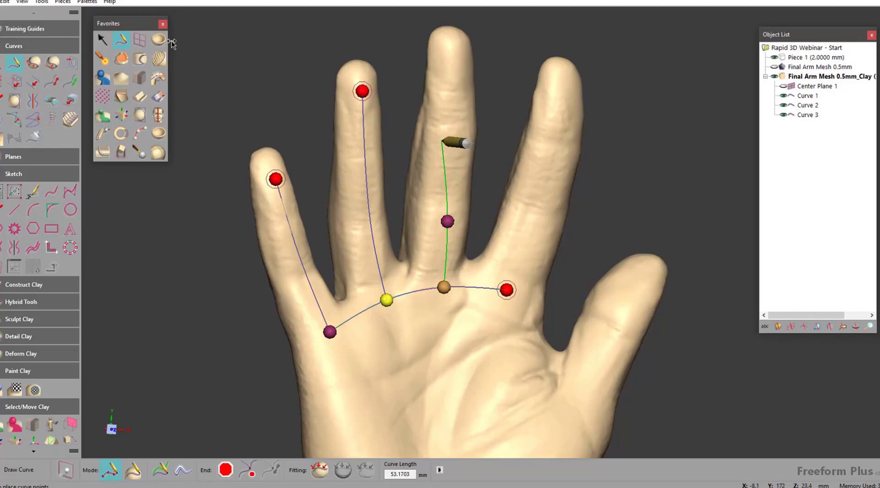
left_click(450, 140)
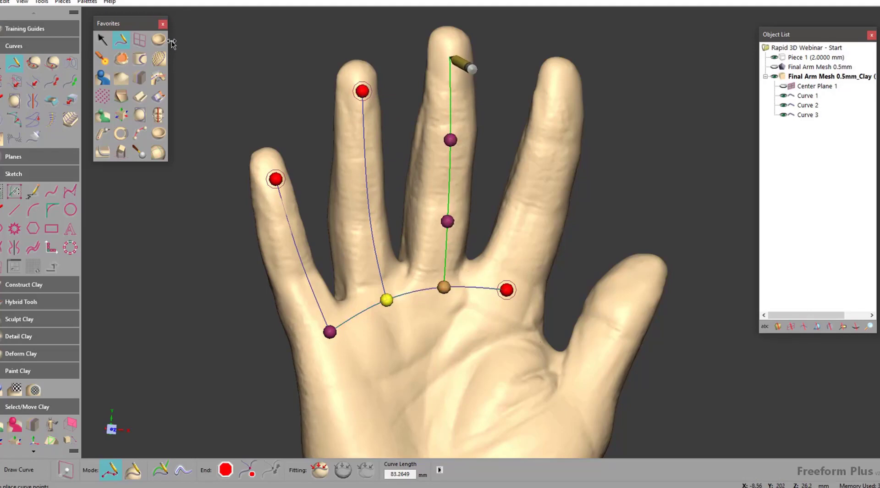
left_click(452, 63)
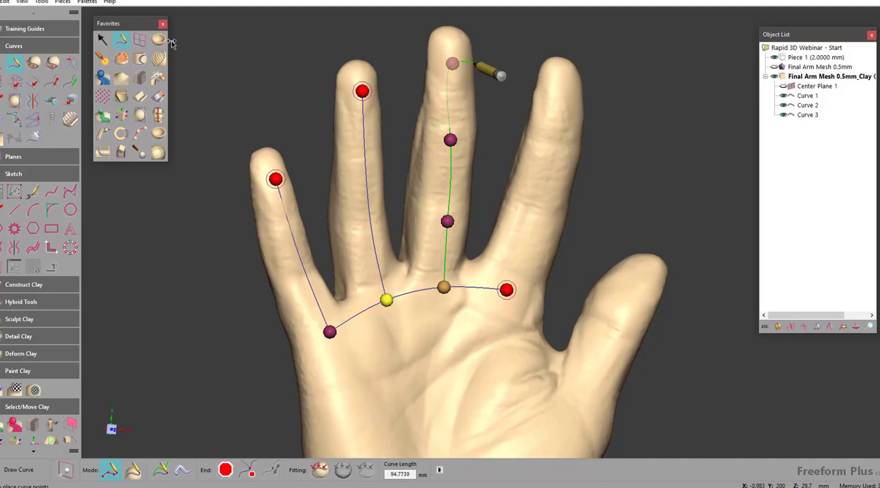
key("ctrl+z")
left_click(459, 69)
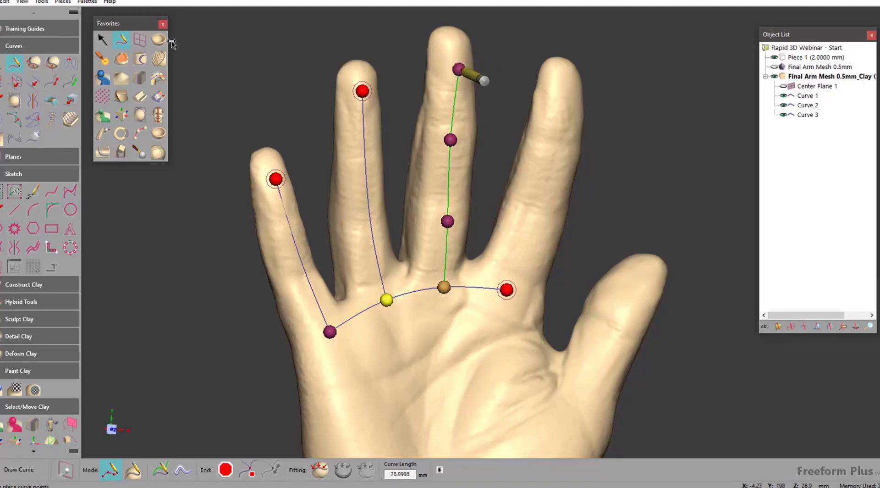
key("e")
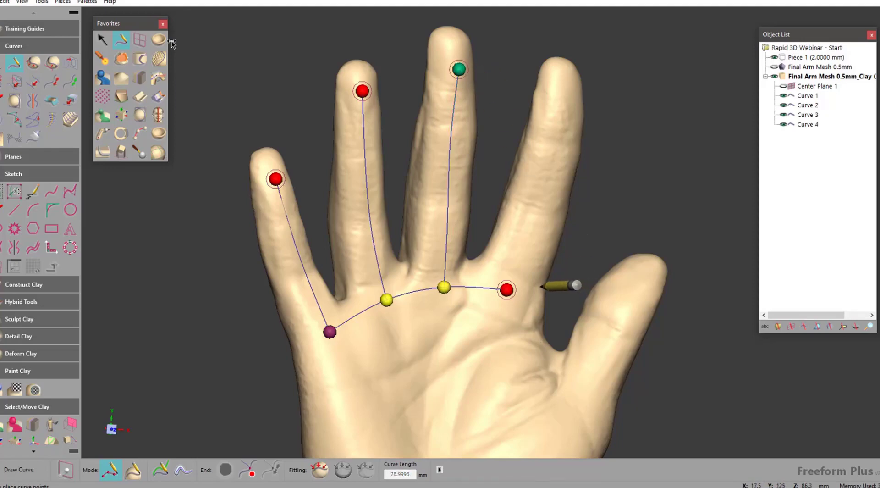
- Draw a curve about 76 mm long from the end of the palm curve up the index finger
left_click(506, 289)
left_click(551, 173)
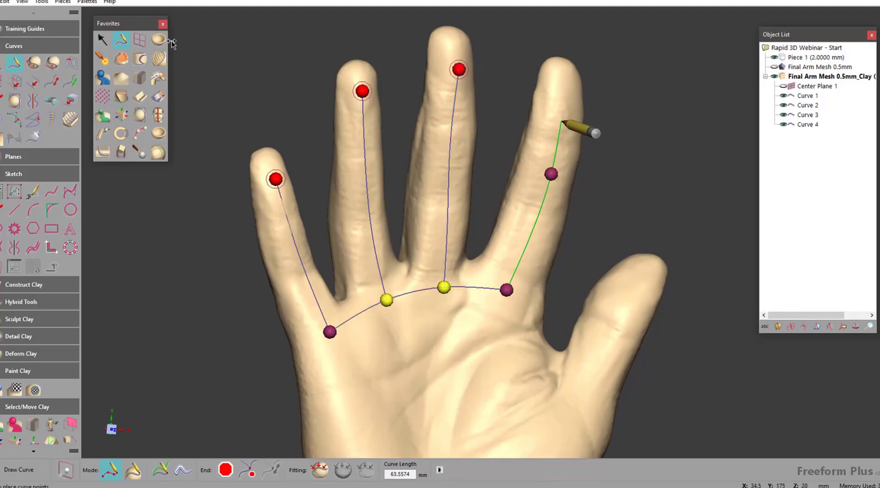
left_click(561, 88)
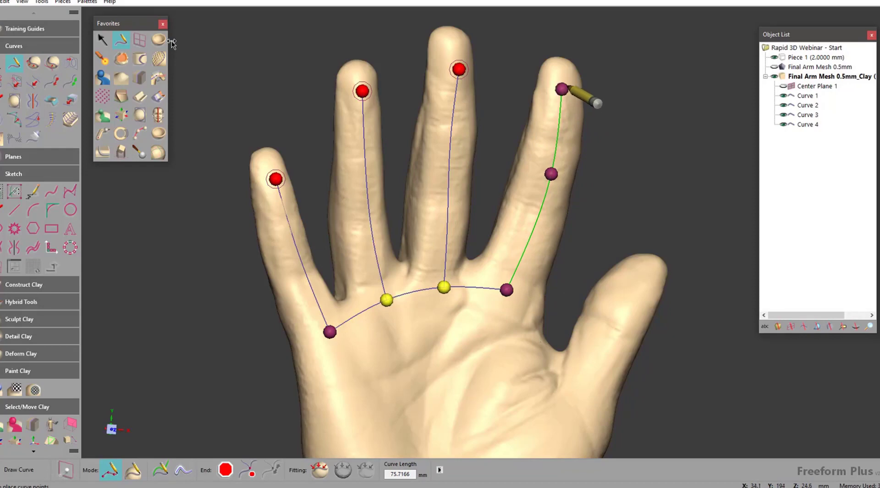
key("e")
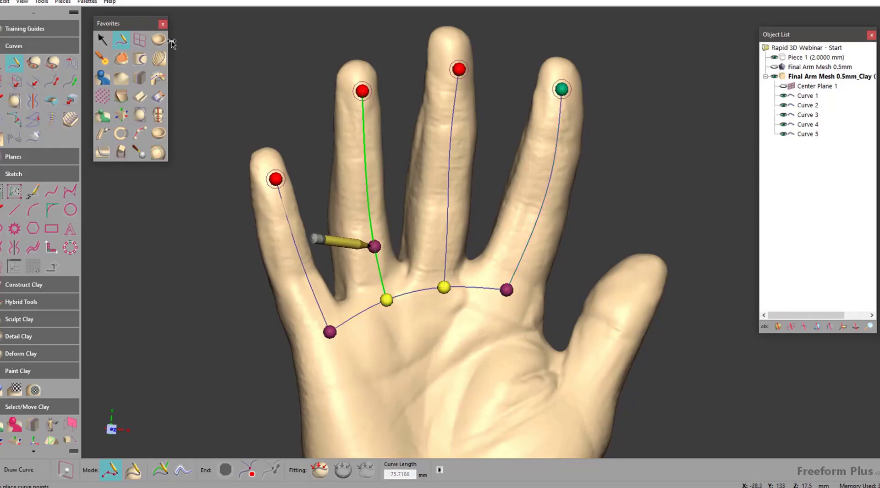
- Delete the curves running up the middle and index fingers
middle_click_drag(372, 246, 138, 246)
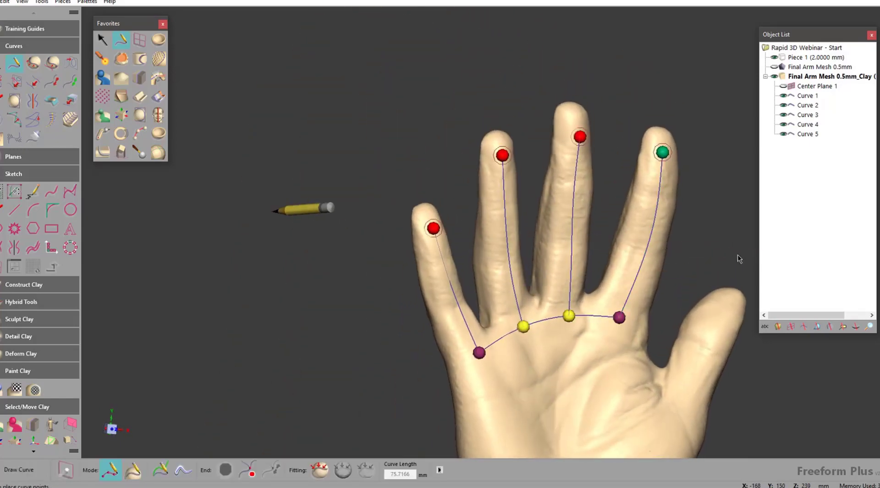
left_click(102, 39)
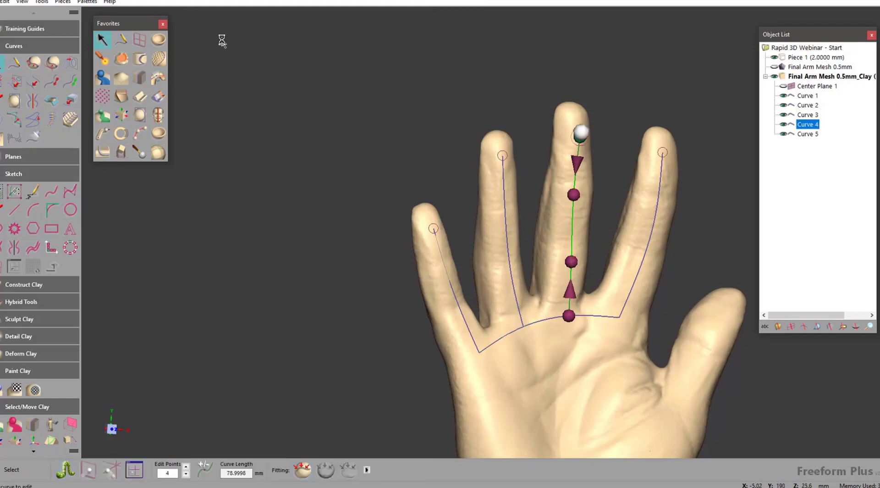
mouse_move(577, 133)
left_mouse_down()
mouse_move(579, 147)
mouse_move(587, 143)
mouse_move(571, 132)
left_mouse_up()
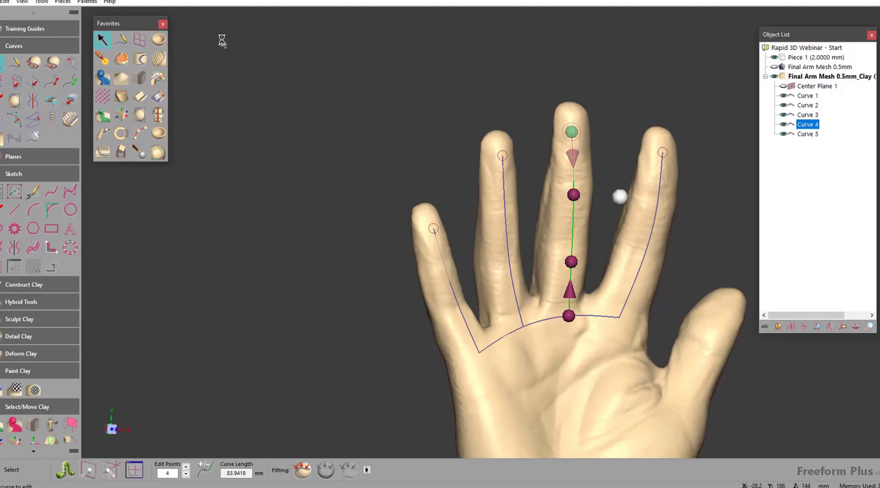
key("ctrl+z")
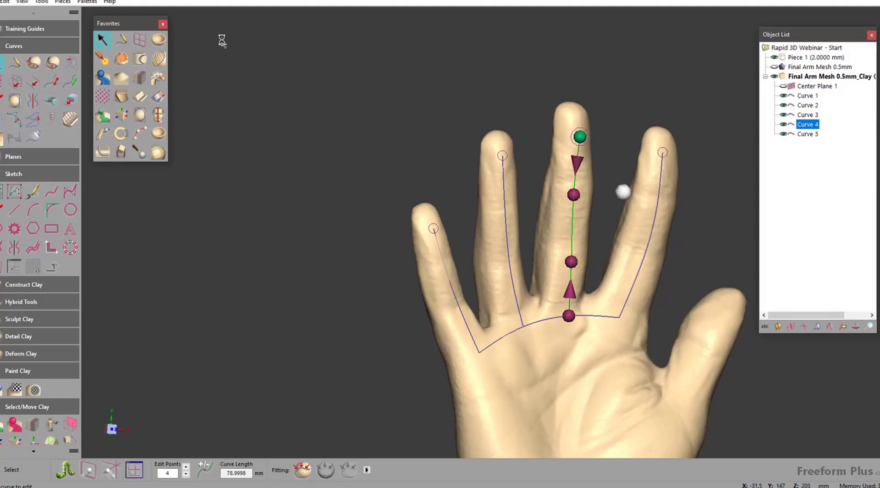
key("Delete")
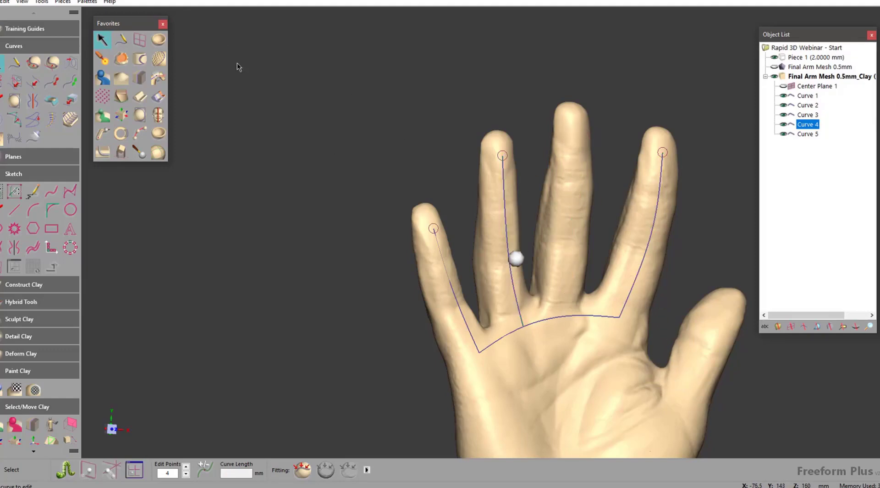
middle_click_drag(403, 205, 635, 259)
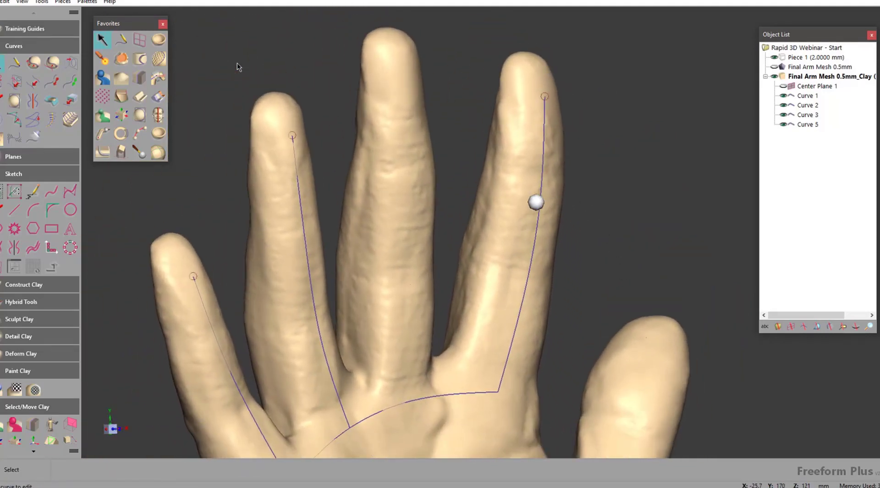
left_click(536, 202)
key("Delete")
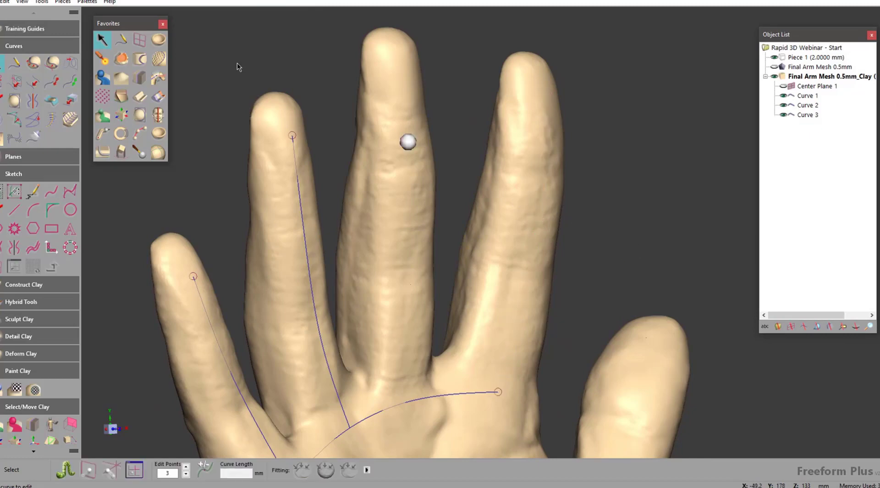
- Draw a curve about 83 mm long from the palm curve up the center of the middle finger to its tip
left_click(122, 38)
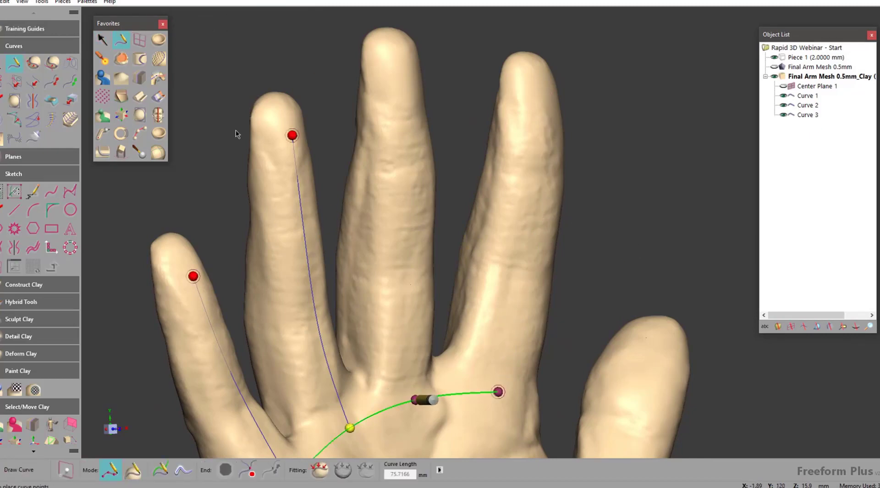
left_click(412, 400)
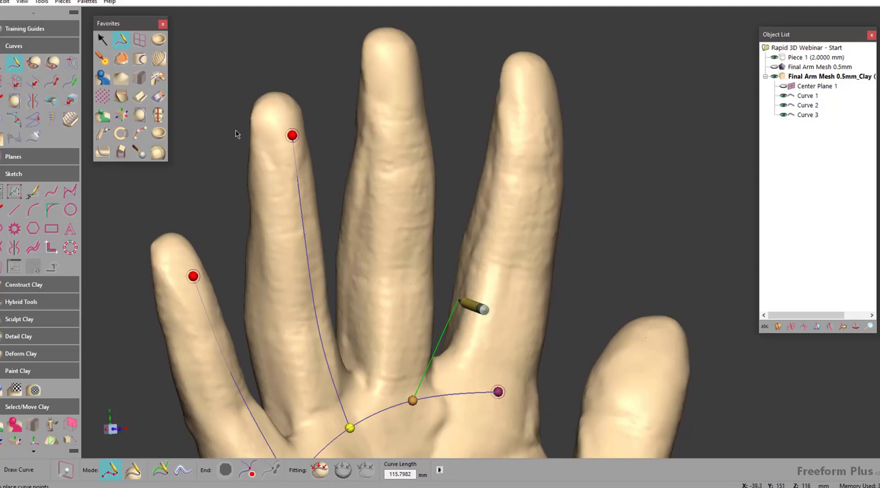
left_click(409, 254)
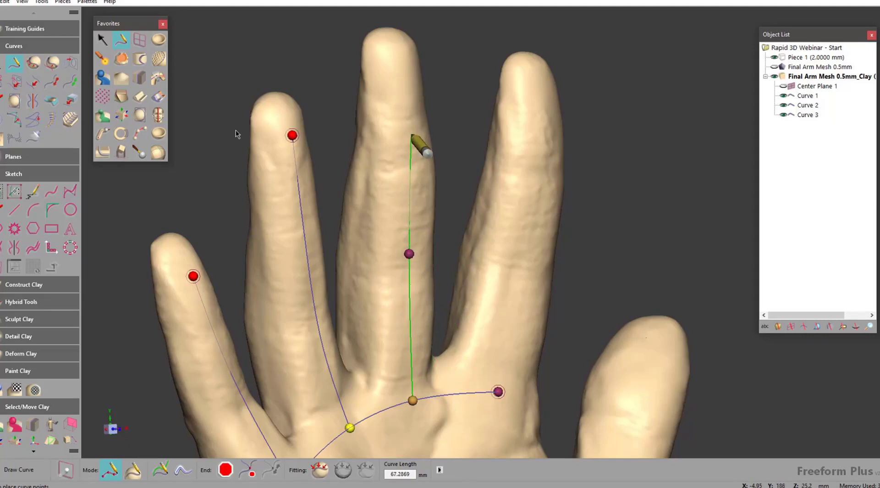
left_click(409, 136)
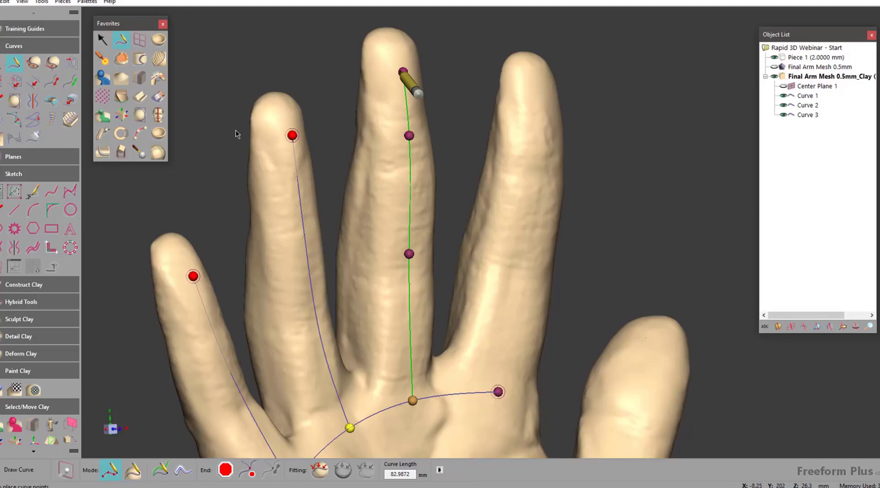
left_click(403, 71)
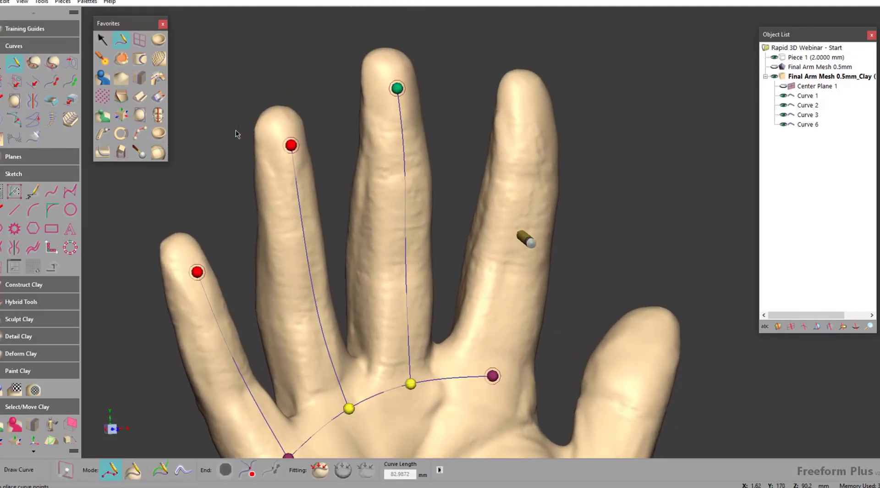
- Draw a curve about 75 mm long from the end of the palm curve up the index finger to its tip
left_click(493, 376)
left_click(527, 238)
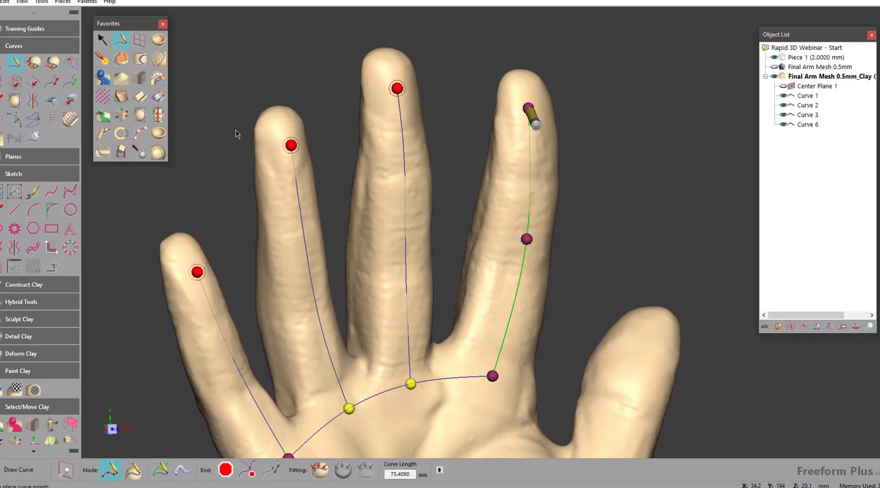
double_click(528, 108)
- Draw a curve about 77 mm long across the back of the hand below the knuckles, from the index side to the little finger side
middle_click_drag(588, 239, 744, 191)
middle_click_drag(553, 269, 569, 279)
middle_click_drag(236, 130, 727, 85)
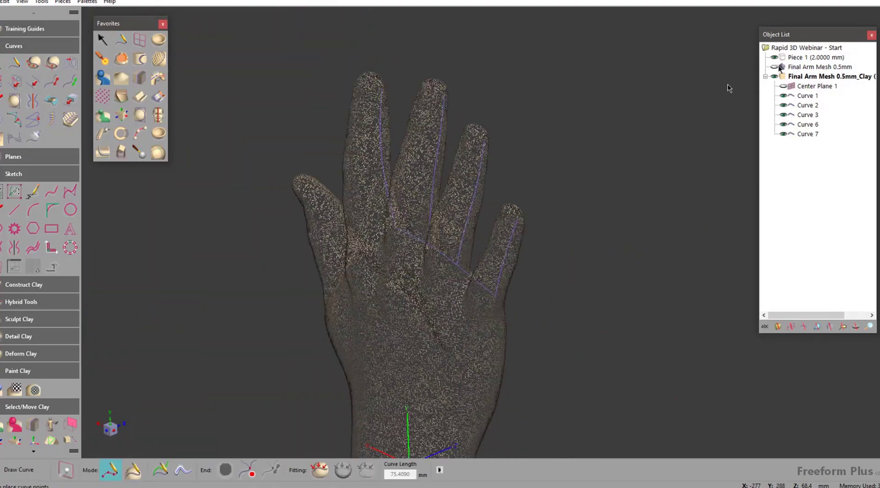
scroll(728, 85, "up", 5)
mouse_move(543, 333)
middle_mouse_down()
mouse_move(456, 252)
mouse_move(446, 346)
mouse_move(479, 316)
middle_mouse_up()
left_click(298, 265)
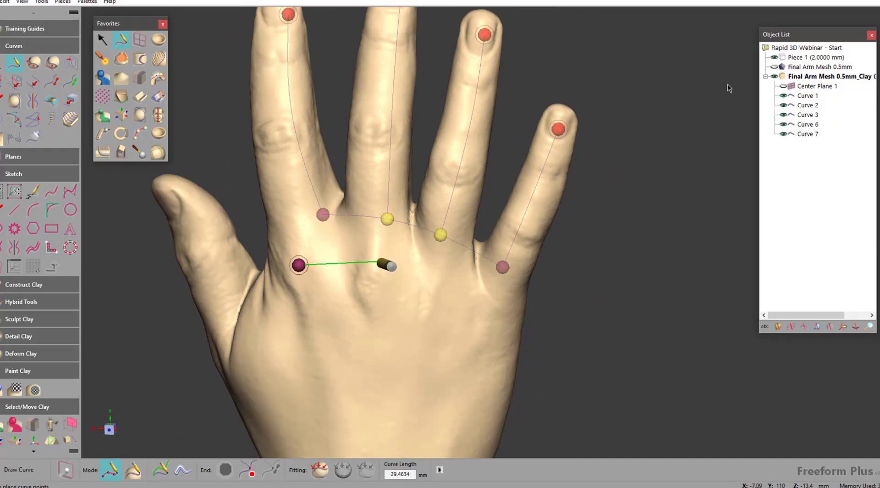
left_click(377, 262)
left_click(430, 283)
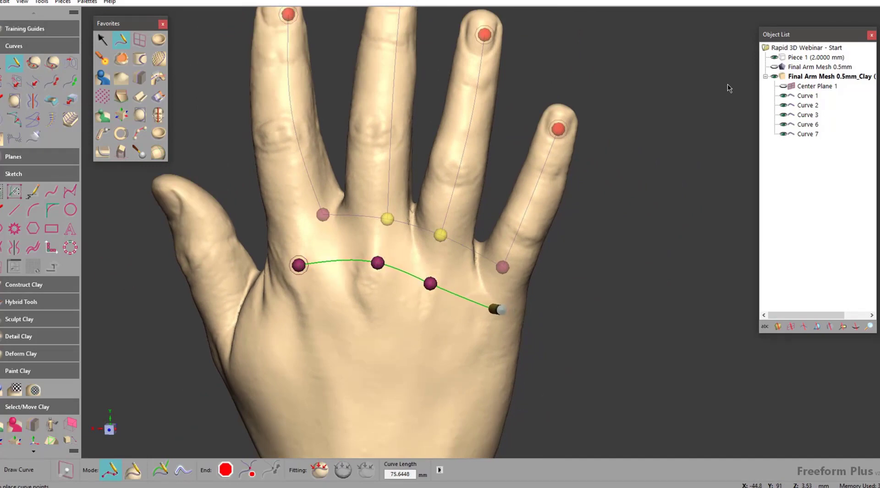
key("Escape")
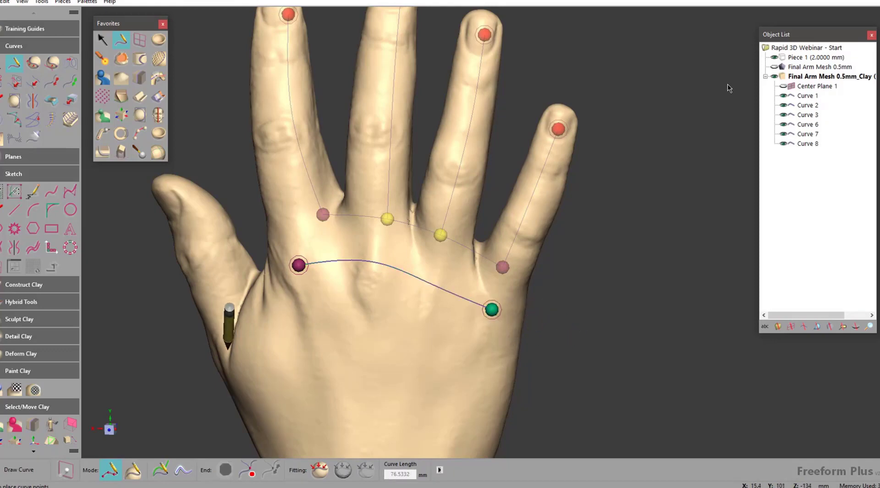
- Draw a curve about 79 mm long from the index-side end of the knuckle curve up the back of the index finger
mouse_move(270, 368)
middle_mouse_down()
mouse_move(361, 311)
mouse_move(614, 444)
mouse_move(584, 421)
middle_mouse_up()
left_click(448, 417)
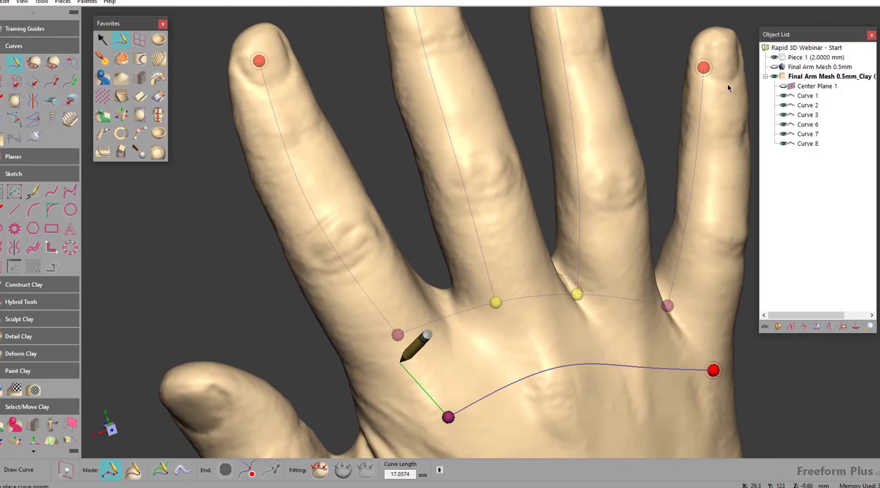
left_click(408, 356)
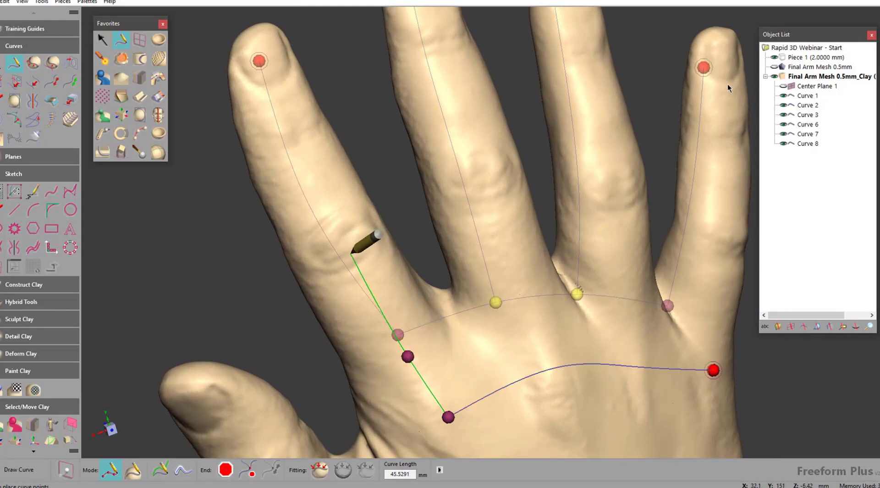
left_click(349, 250)
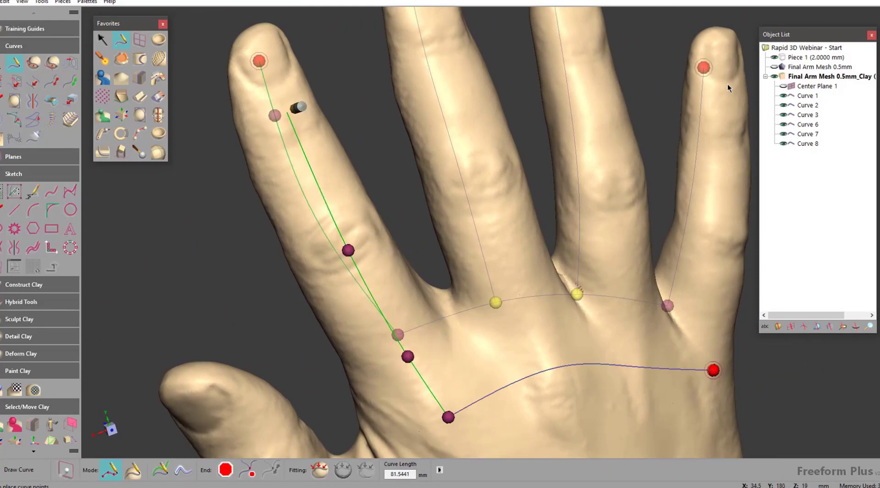
left_click(291, 123)
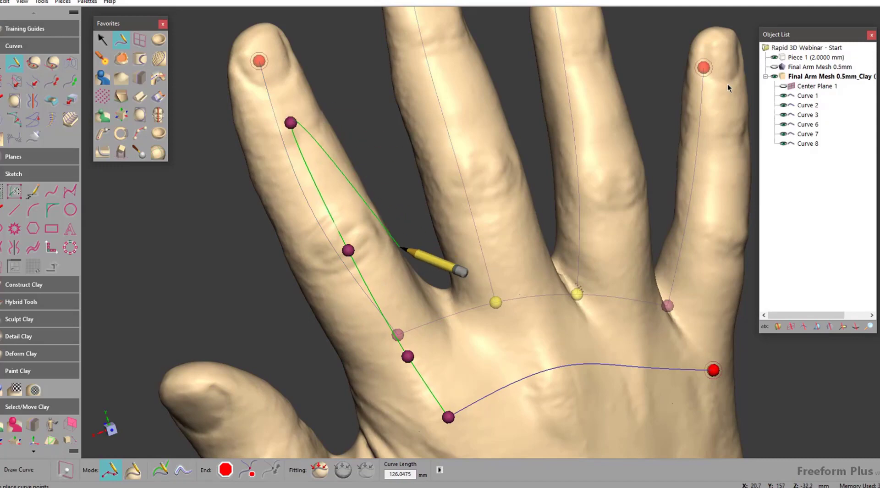
key("e")
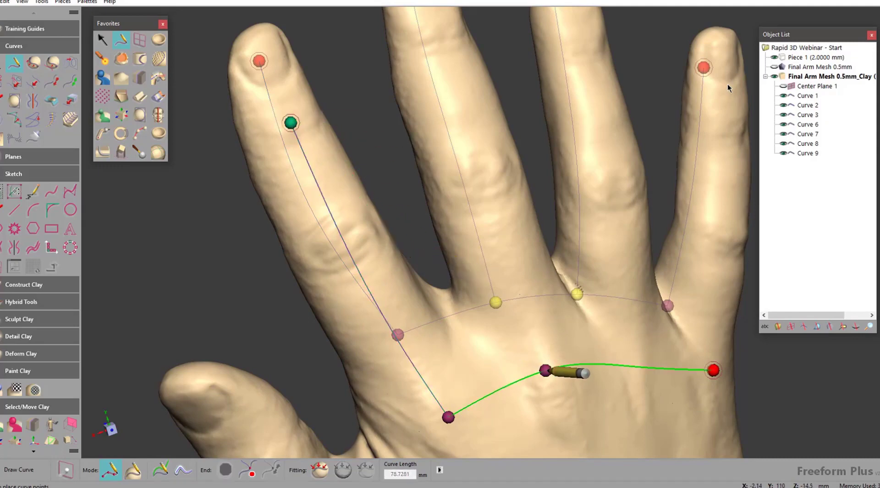
- Draw a curve about 86 mm long from the knuckle curve up the back of the middle finger
left_click(554, 368)
left_click(492, 191)
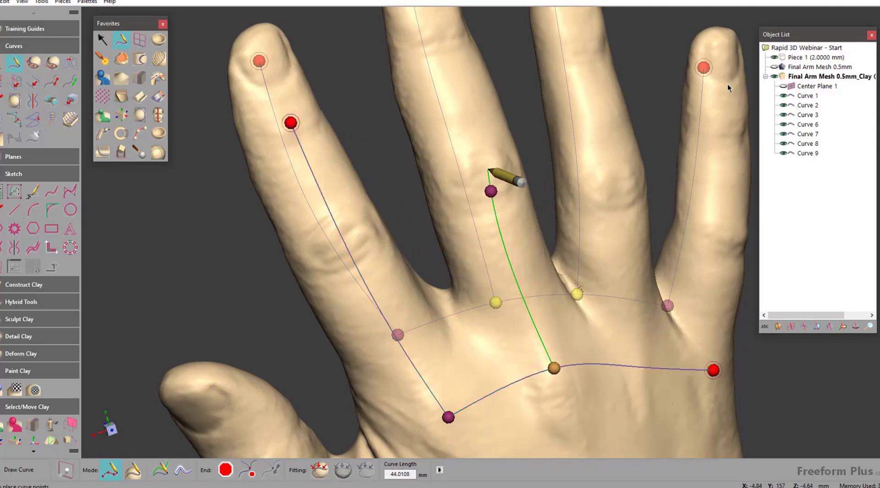
left_click(439, 17)
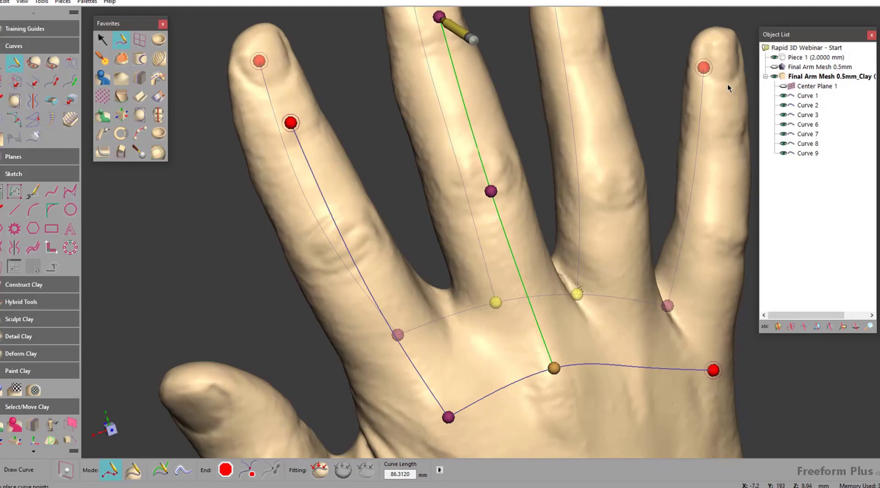
key("e")
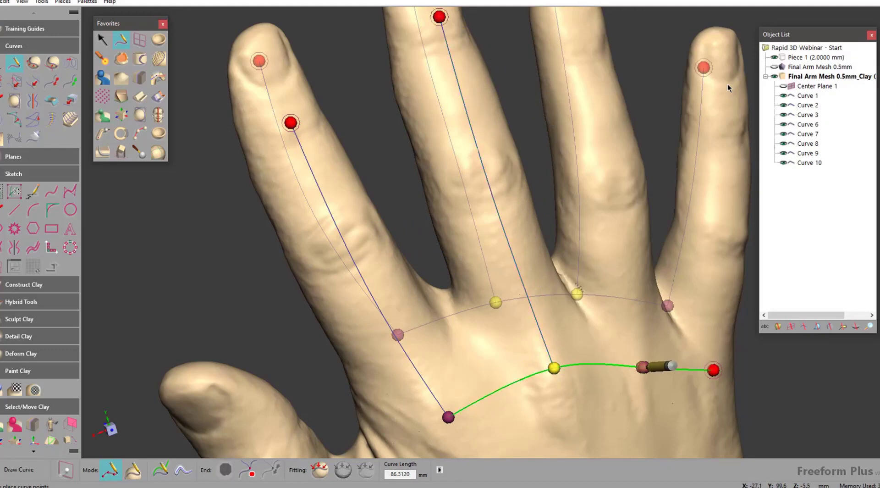
- Draw a curve about 82 mm long from the knuckle curve up the back of the ring finger
left_click(642, 367)
left_click(623, 198)
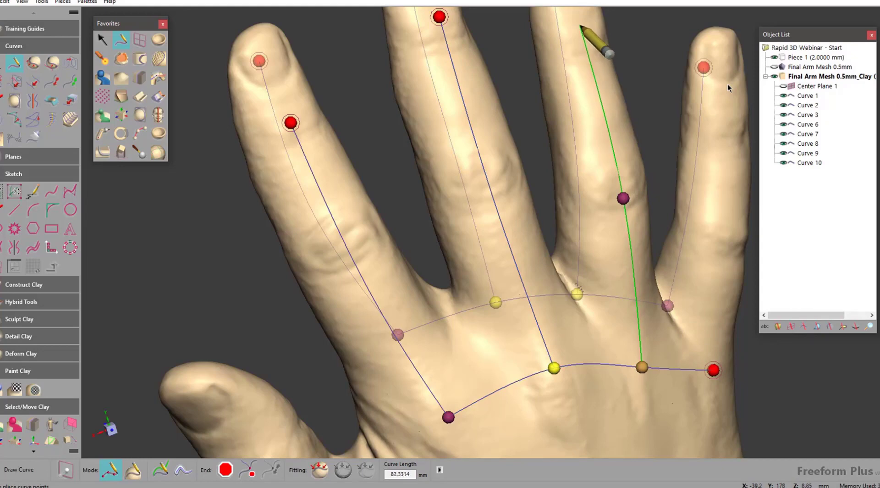
left_click(581, 24)
key("e")
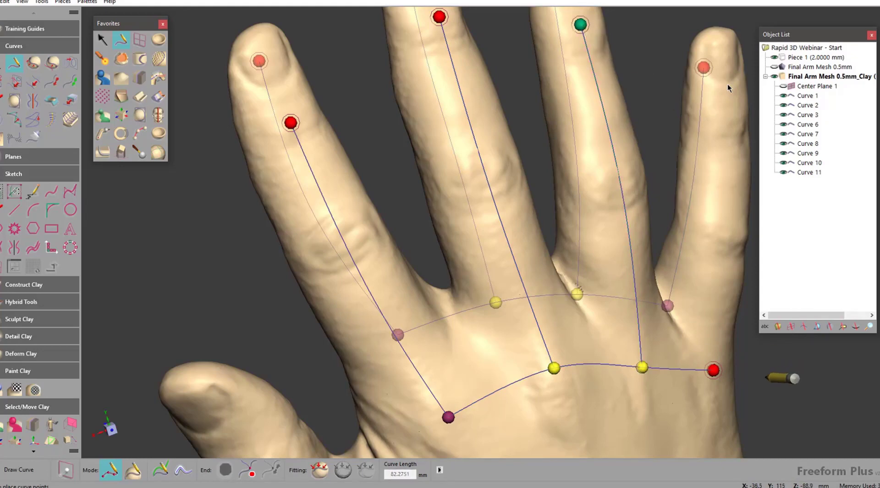
- Draw a curve about 60 mm long from the end of the knuckle curve up the back of the little finger
left_click(714, 370)
left_click(735, 236)
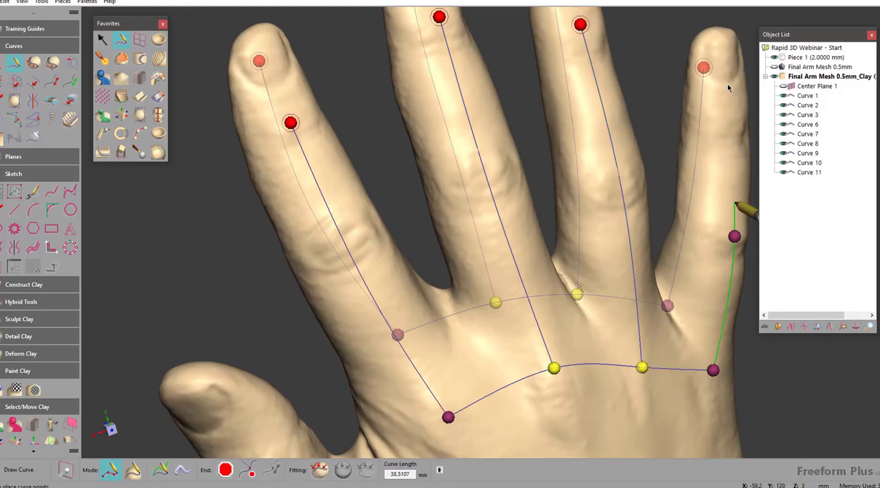
left_click(733, 117)
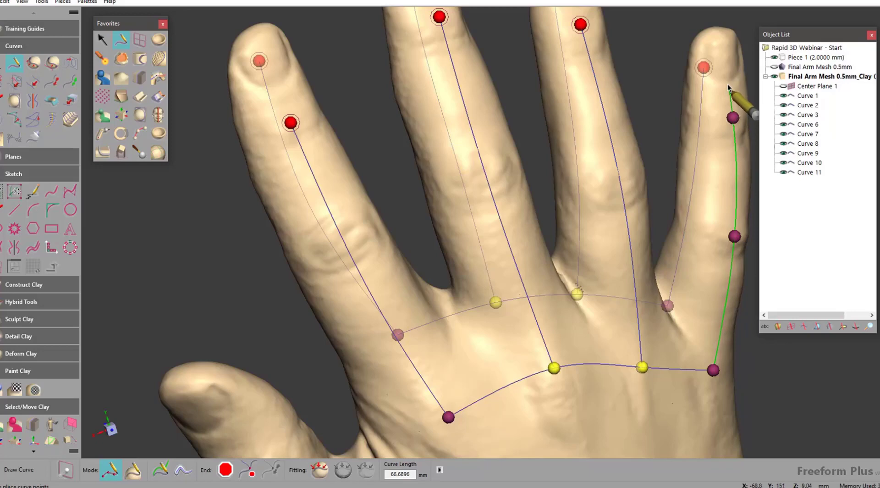
key("e")
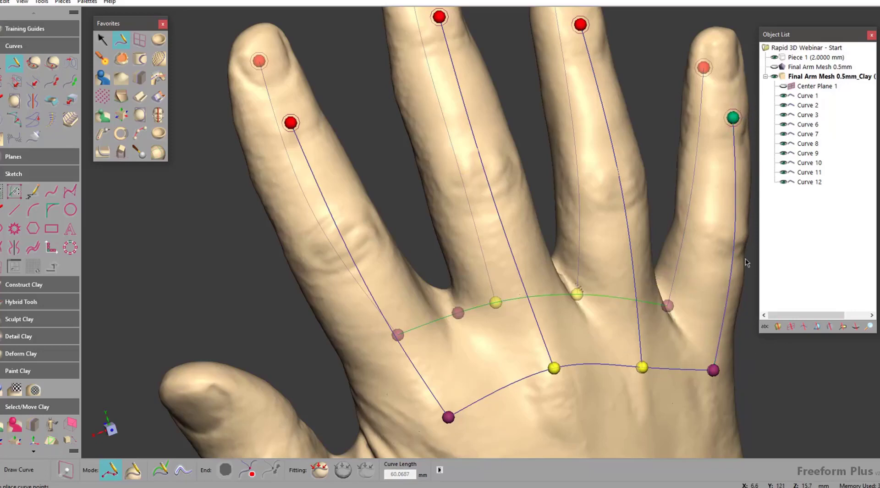
- Draw four short curves through the hand connecting the palm curve to the knuckle curve at the base of each finger
mouse_move(466, 406)
left_mouse_down()
mouse_move(502, 386)
mouse_move(449, 417)
left_mouse_up()
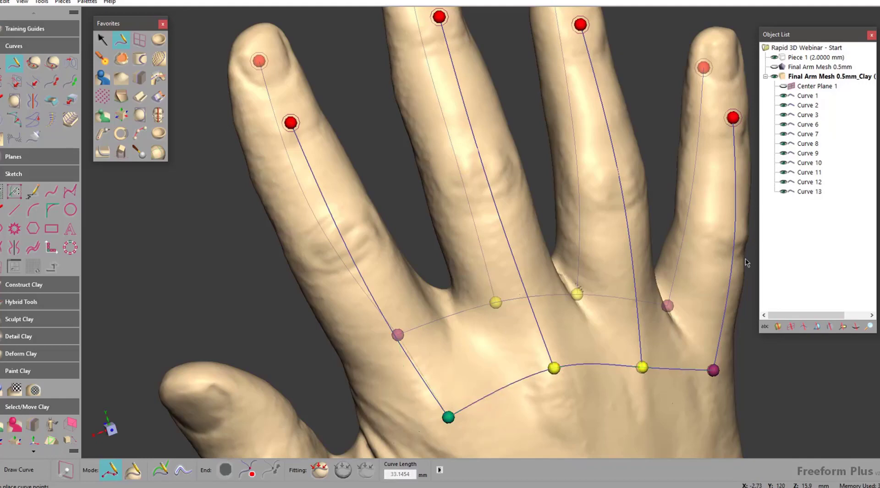
left_click(554, 368)
key("e")
left_click(577, 294)
left_click(642, 367)
key("e")
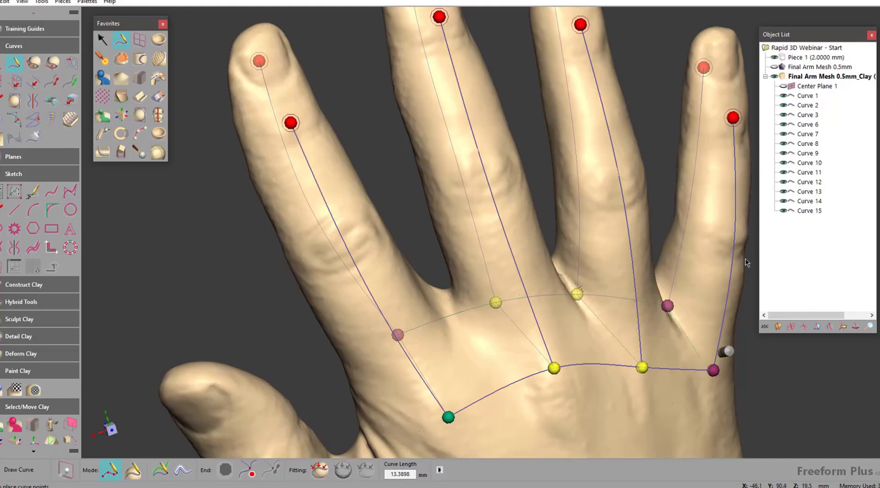
left_click(714, 370)
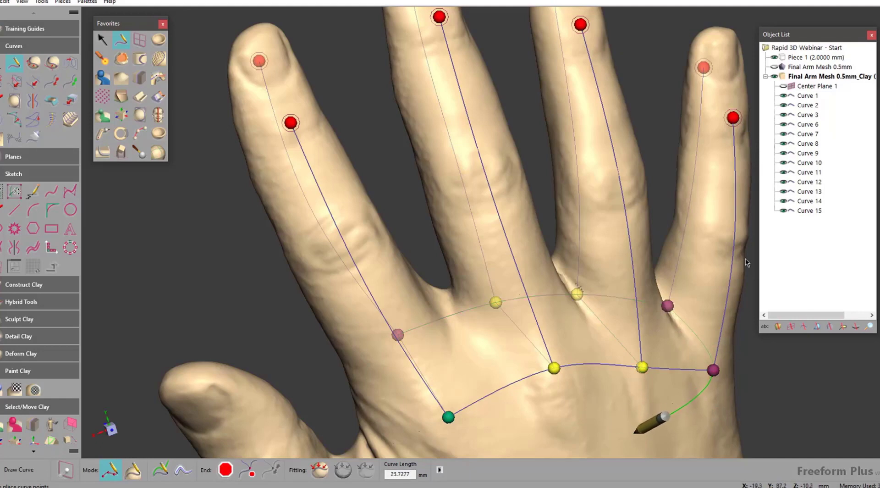
key("e")
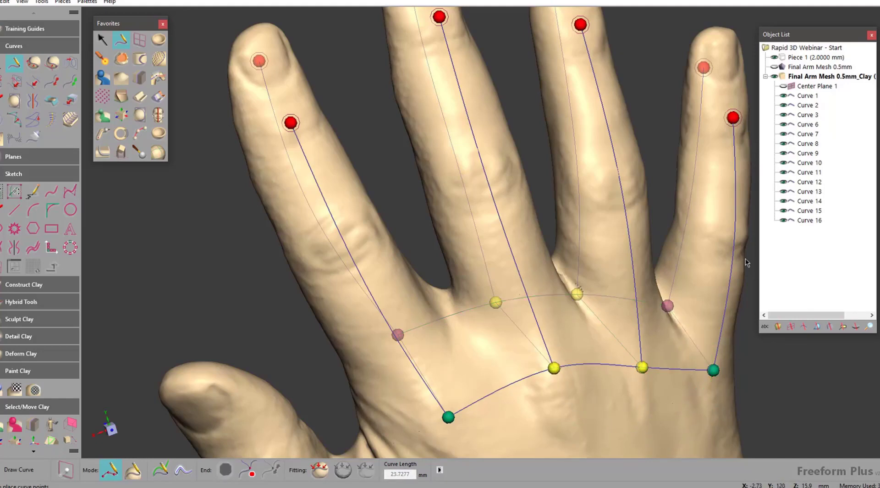
- Extend the index finger's curves tangentially past the fingertip, the palm-side one to about 93 mm and the back one to about 110 mm
mouse_move(579, 289)
middle_mouse_down()
mouse_move(500, 286)
mouse_move(491, 301)
middle_mouse_up()
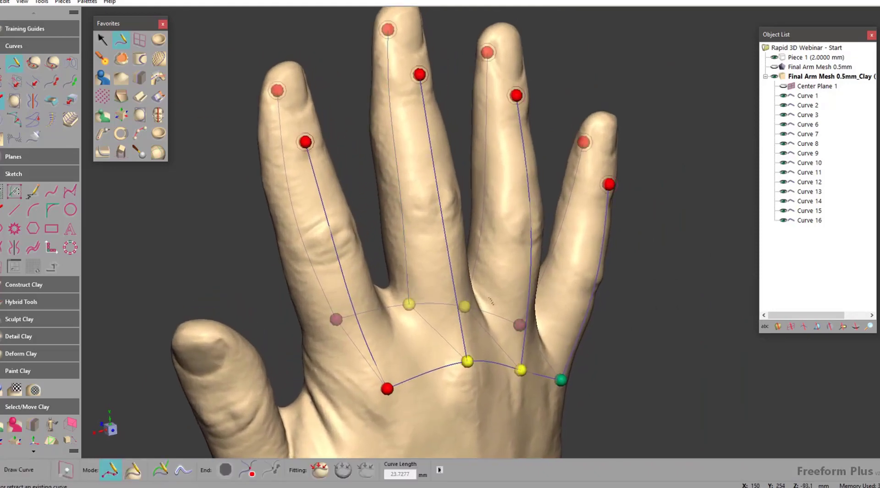
left_click(1, 101)
left_click_drag(275, 94, 273, 32)
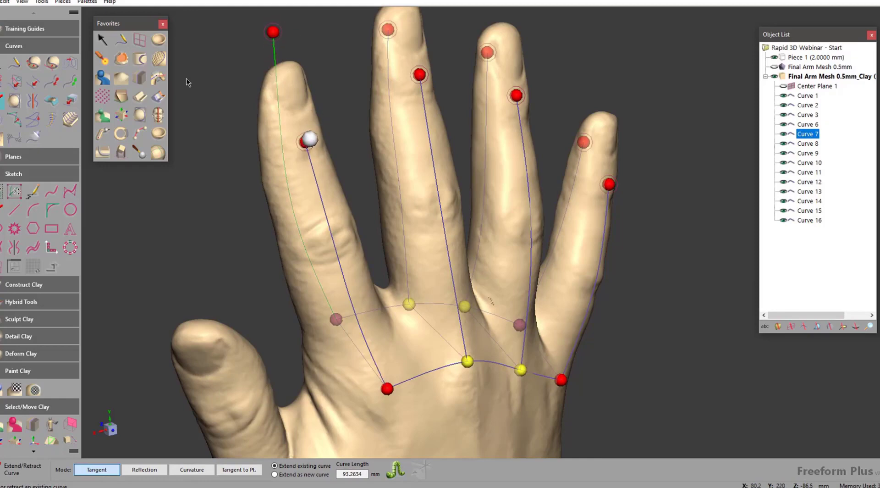
left_click(314, 140)
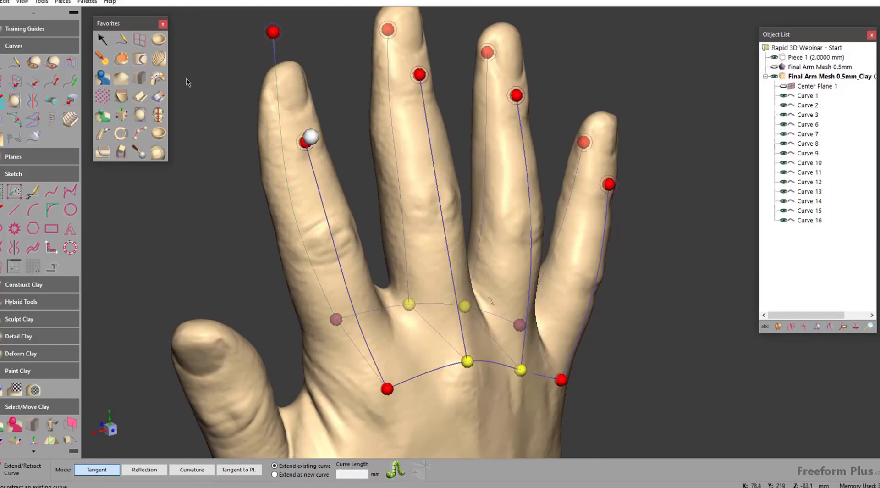
left_click(307, 141)
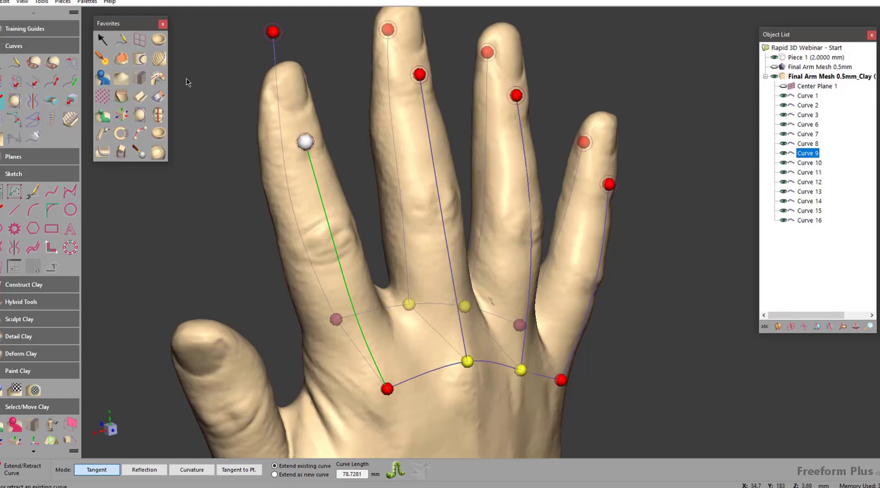
left_click_drag(306, 141, 275, 38)
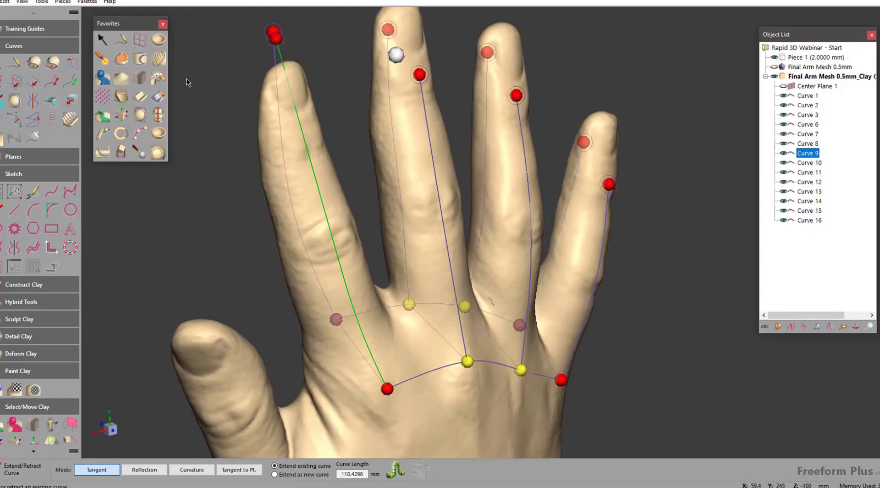
- Extend both middle finger curves tangentially past the fingertip, with the palm-side one to about 99 mm
left_click(387, 29)
left_click_drag(388, 29, 366, 136, "ctrl")
left_click_drag(324, 155, 323, 105)
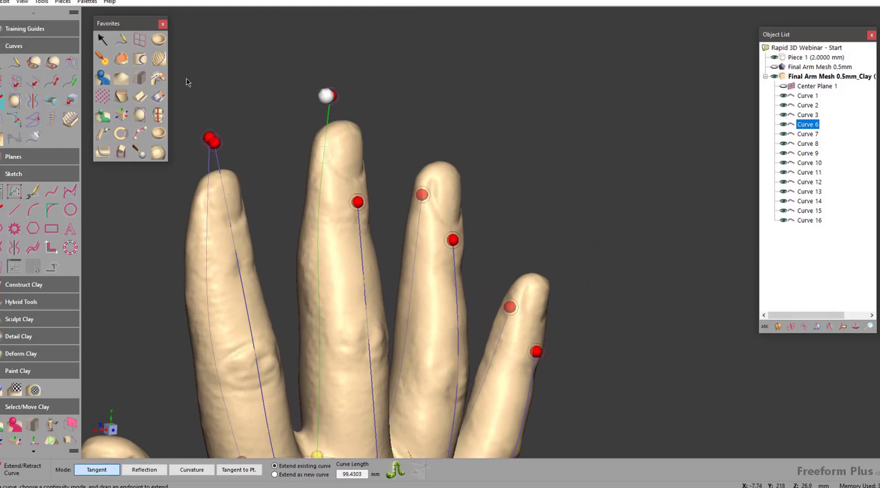
left_click(357, 202)
left_click_drag(357, 200, 384, 100)
- Extend both ring finger curves tangentially past the fingertip, with the palm-side one to about 95 mm
left_click(423, 195)
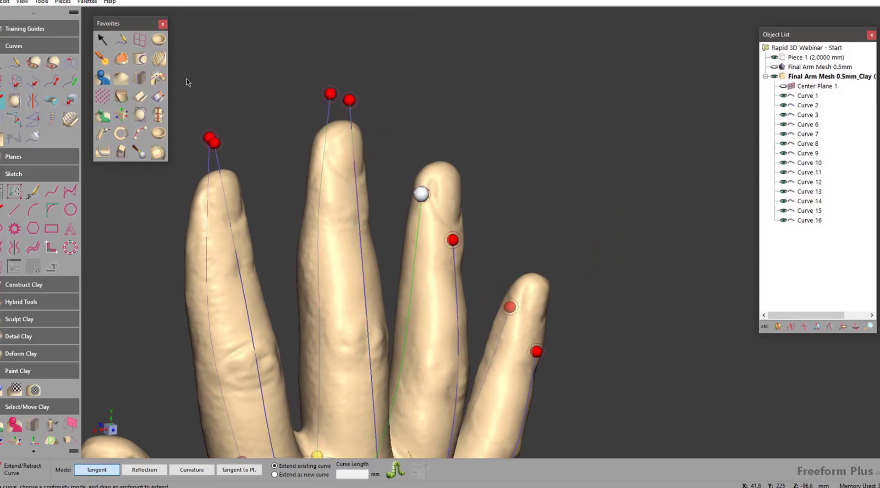
left_click_drag(427, 166, 434, 139)
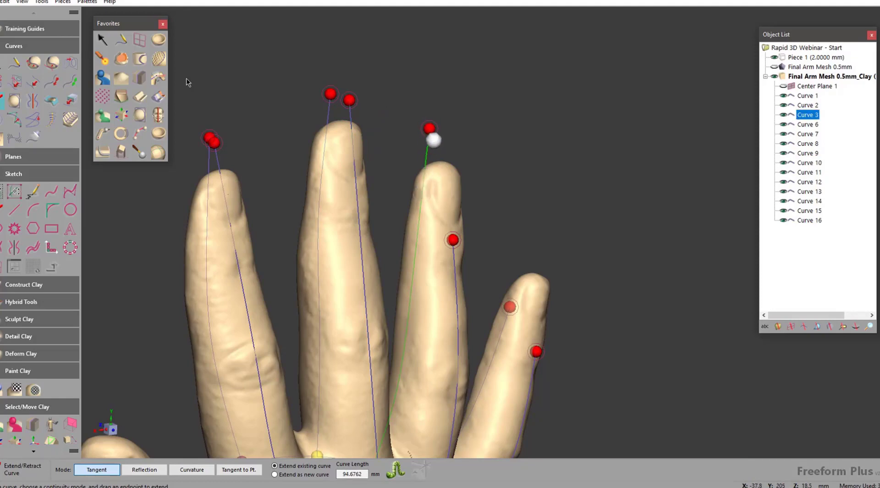
left_click(453, 240)
left_click_drag(451, 237, 464, 144)
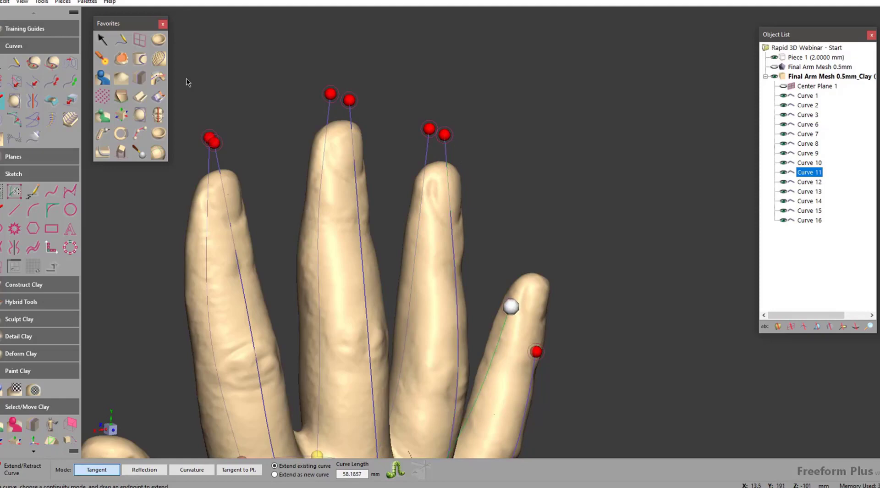
- Extend the little finger's curves tangentially past the fingertip, the palm-side one to about 77 mm and the back one to about 86 mm
left_click(510, 306)
left_click_drag(510, 306, 516, 246)
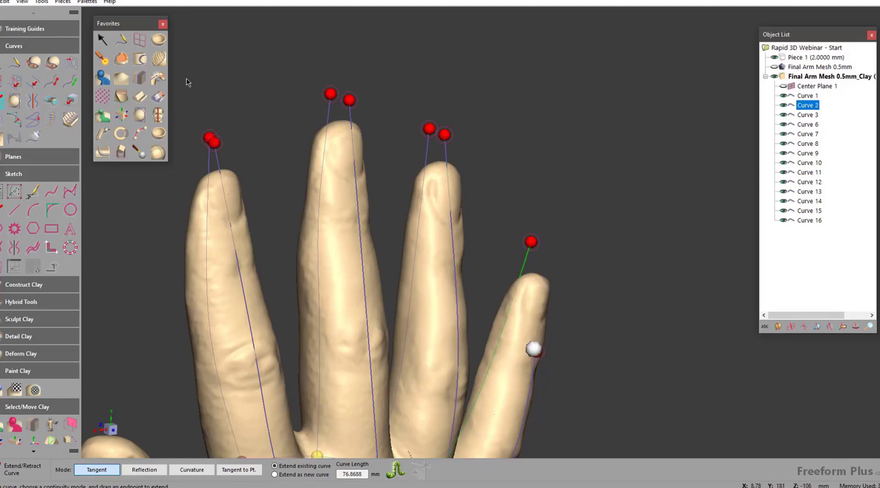
left_click(536, 352)
left_click_drag(537, 352, 559, 274)
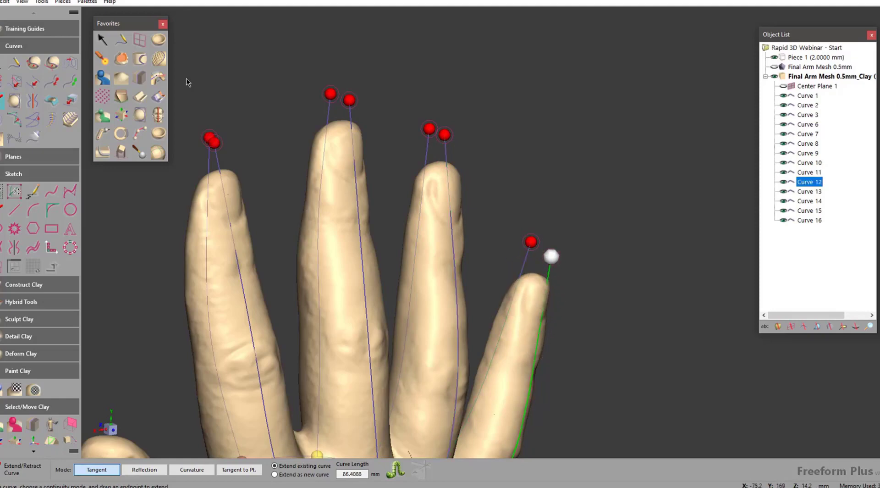
- Bridge the palm-side and back curve ends beyond the index fingertip, and those beyond the middle fingertip, with short separate curves
left_click(123, 42)
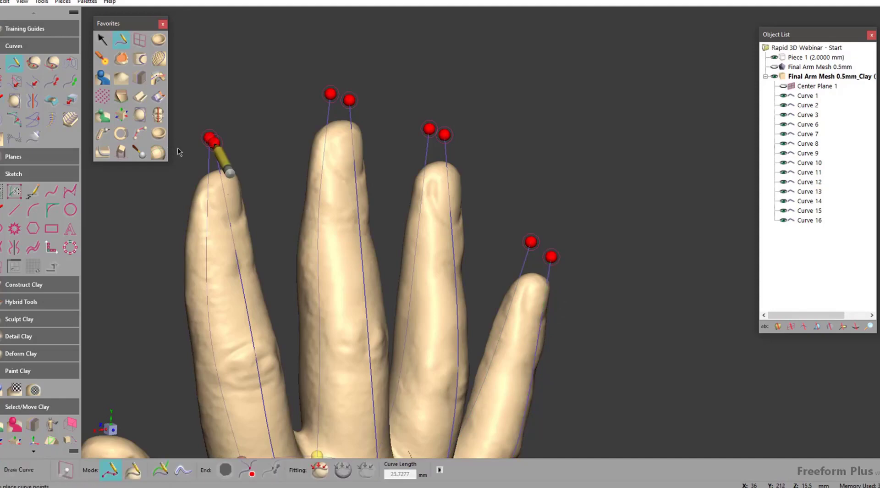
left_click(215, 142)
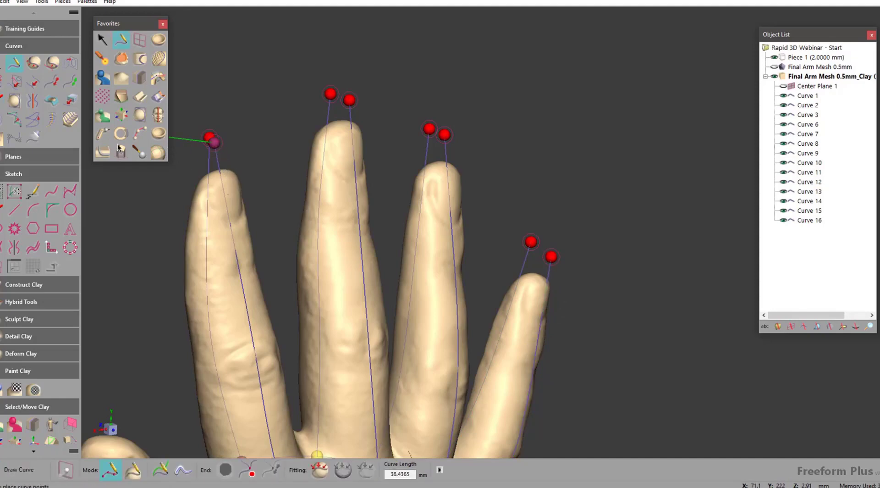
mouse_move(212, 142)
middle_mouse_down()
mouse_move(316, 213)
mouse_move(413, 177)
mouse_move(382, 152)
middle_mouse_up()
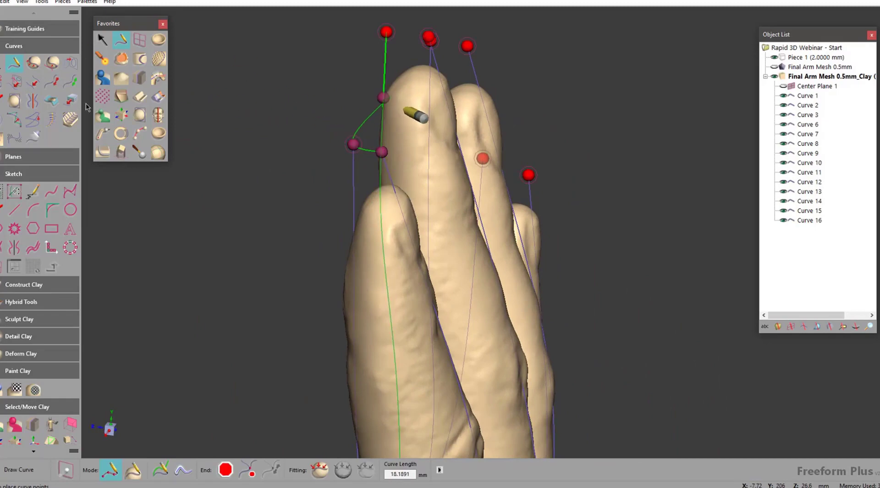
key("e")
left_click(387, 32)
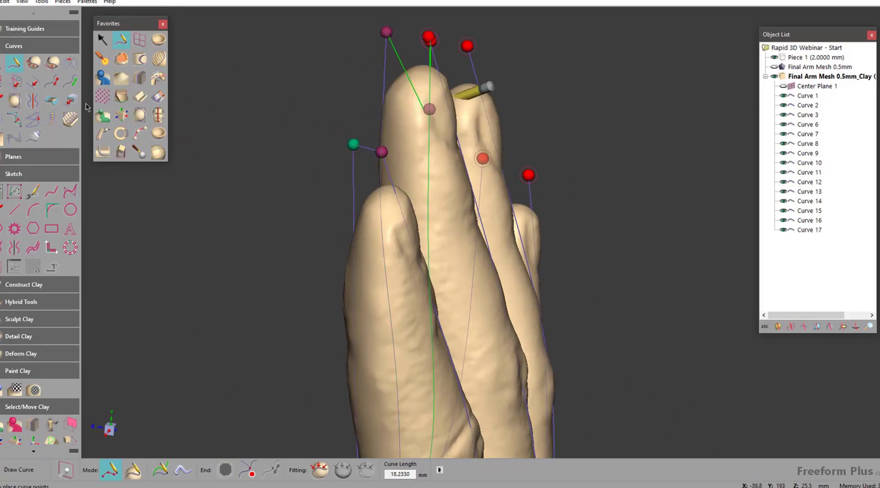
middle_click_drag(461, 90, 354, 153)
left_click(342, 110)
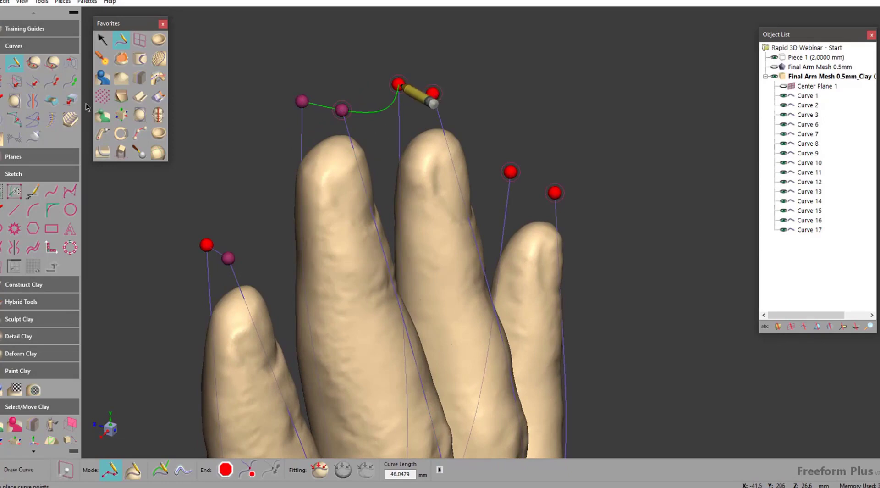
key("e")
- Bridge the palm-side and back curve ends beyond the ring fingertip, and those beyond the little fingertip, with short separate curves
left_click(399, 84)
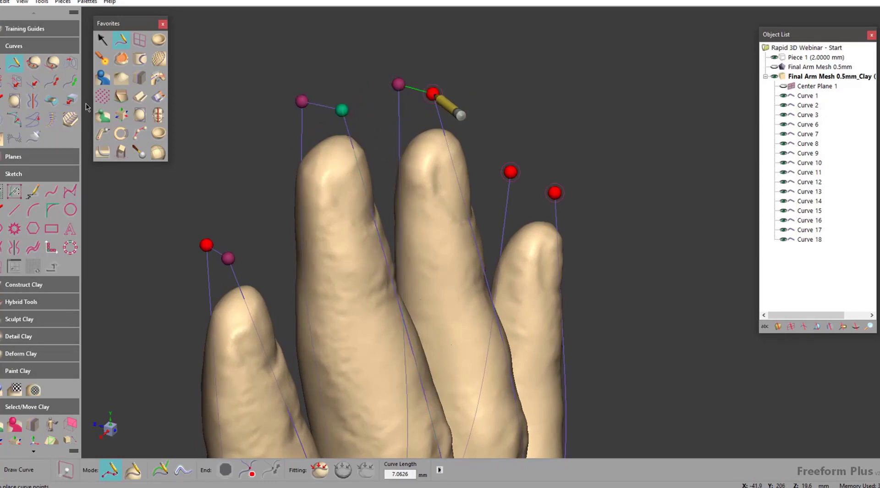
left_click(433, 93)
key("e")
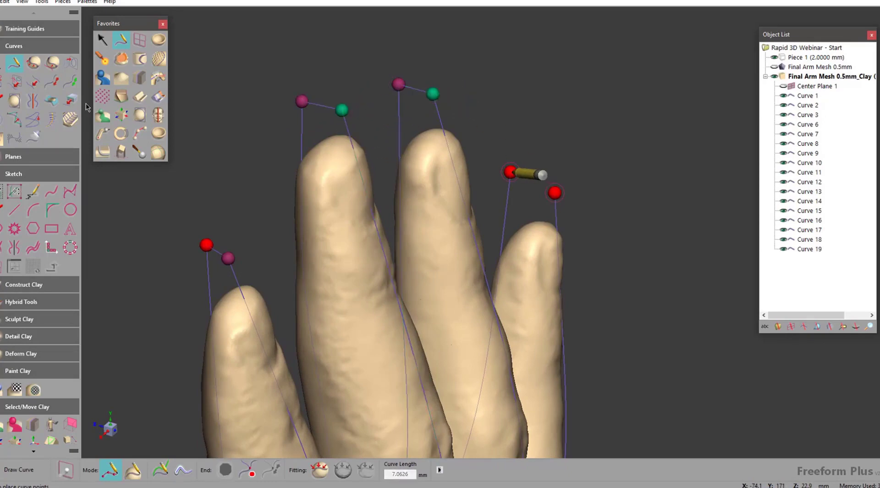
left_click(510, 172)
left_click(554, 193)
key("e")
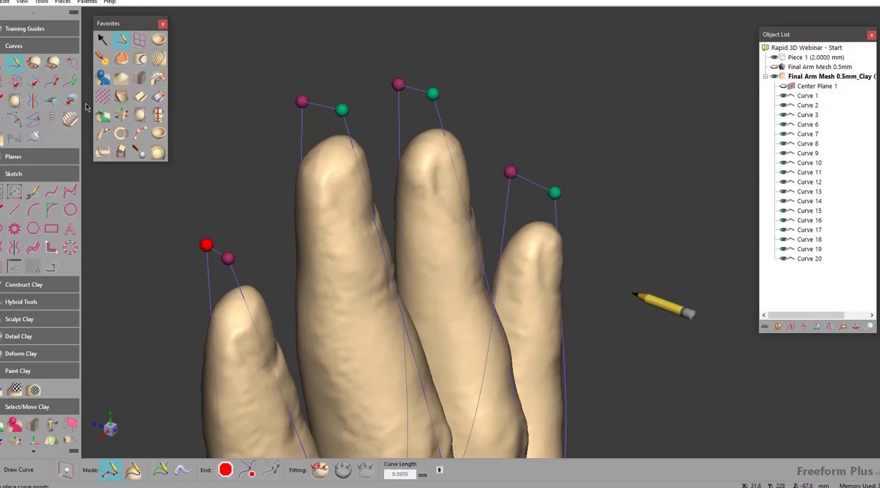
- Draw a curve of about 127 mm through the palm-side endpoints beyond all four fingertips, from the little finger to the index finger
middle_click_drag(558, 233, 511, 144)
left_click(580, 126)
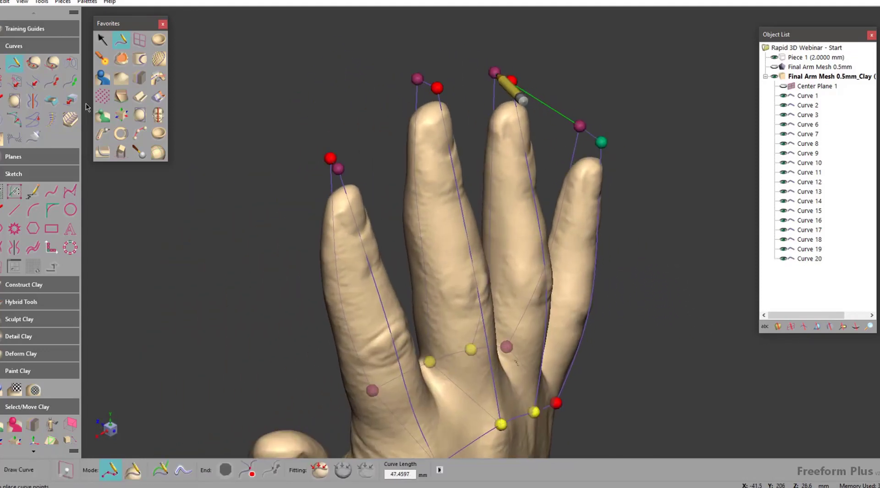
left_click(495, 72)
left_click(417, 79)
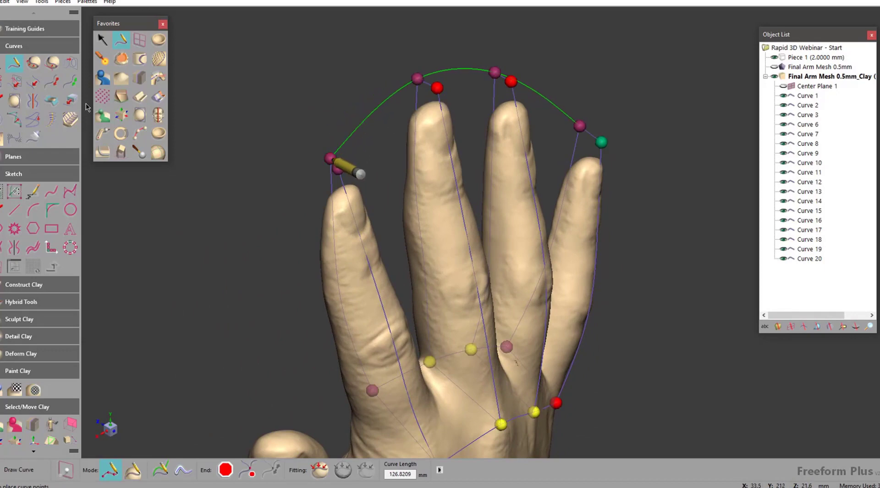
left_click(330, 158)
- Draw a curve of about 132 mm through the back-side endpoints beyond all four fingertips, from the index finger to the little finger
left_click(338, 169)
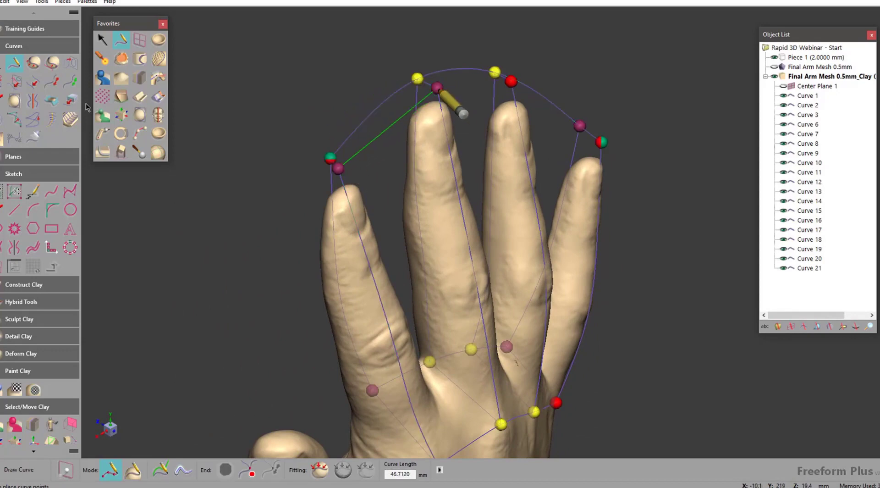
left_click(437, 87)
left_click(512, 82)
left_click(580, 125)
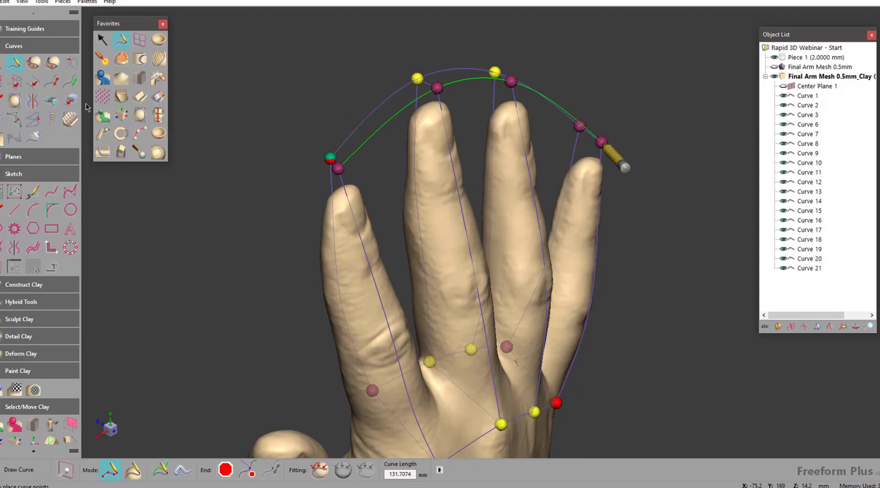
left_click(601, 143)
mouse_move(675, 181)
middle_mouse_down()
mouse_move(588, 195)
mouse_move(634, 184)
mouse_move(537, 156)
mouse_move(510, 189)
middle_mouse_up()
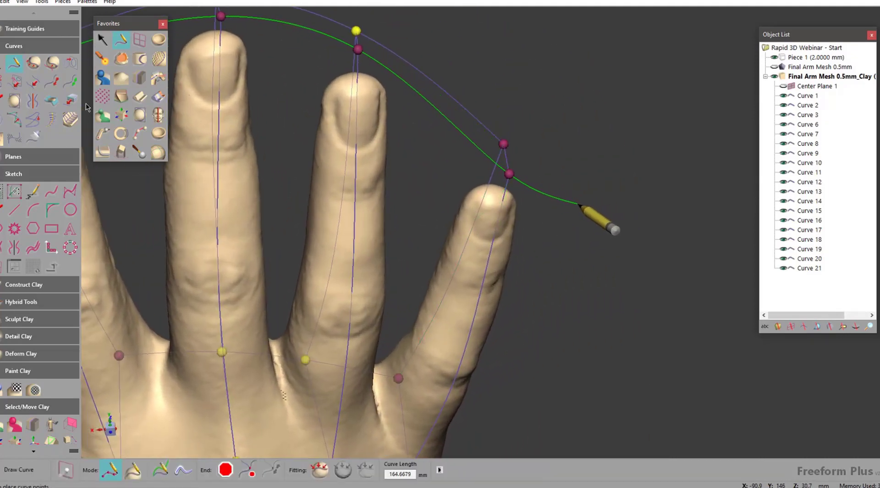
key("e")
mouse_move(370, 248)
middle_mouse_down()
mouse_move(513, 274)
mouse_move(592, 257)
mouse_move(491, 290)
middle_mouse_up()
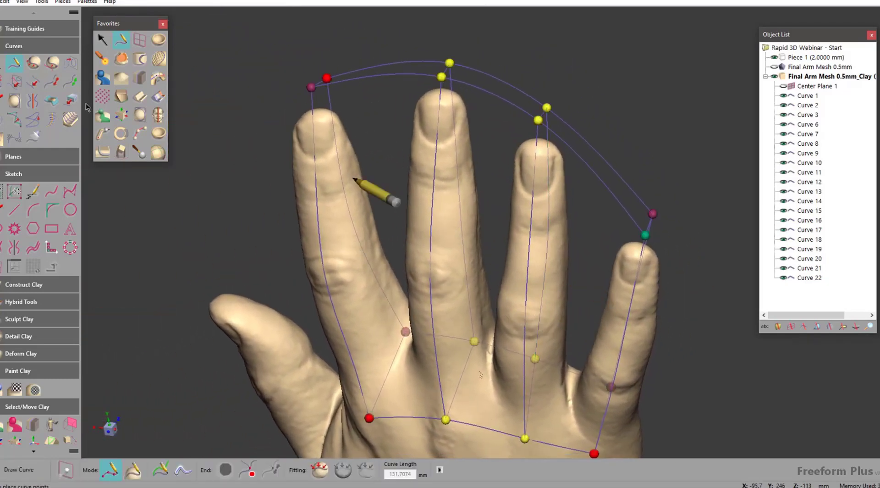
left_click(220, 74)
left_click(207, 179)
left_click(258, 196)
left_click(211, 245)
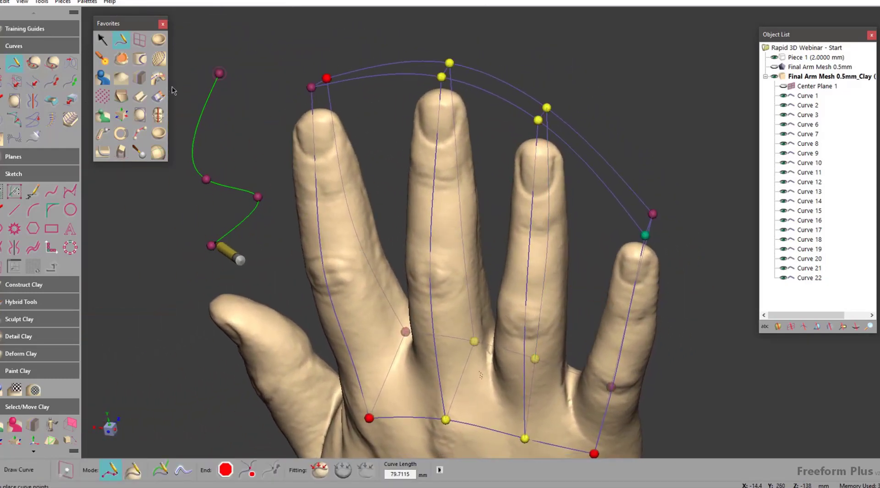
key("e")
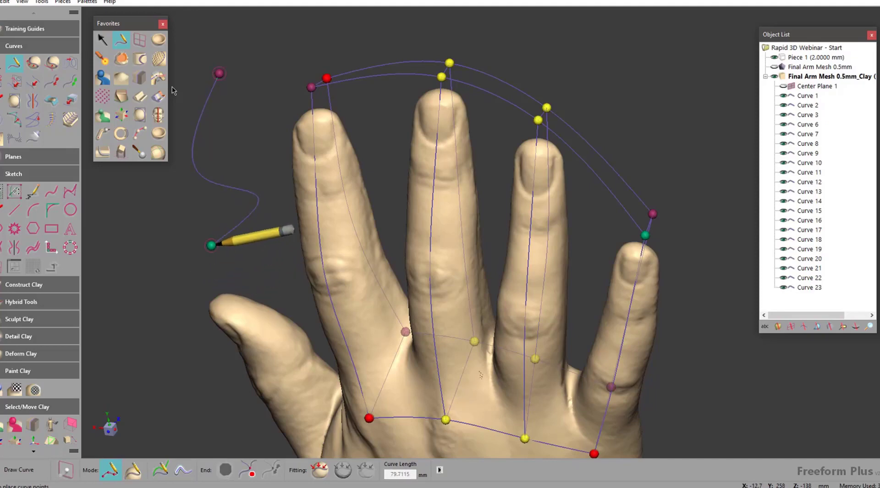
mouse_move(211, 245)
middle_mouse_down()
mouse_move(193, 254)
mouse_move(263, 225)
mouse_move(356, 218)
middle_mouse_up()
key("ctrl+z")
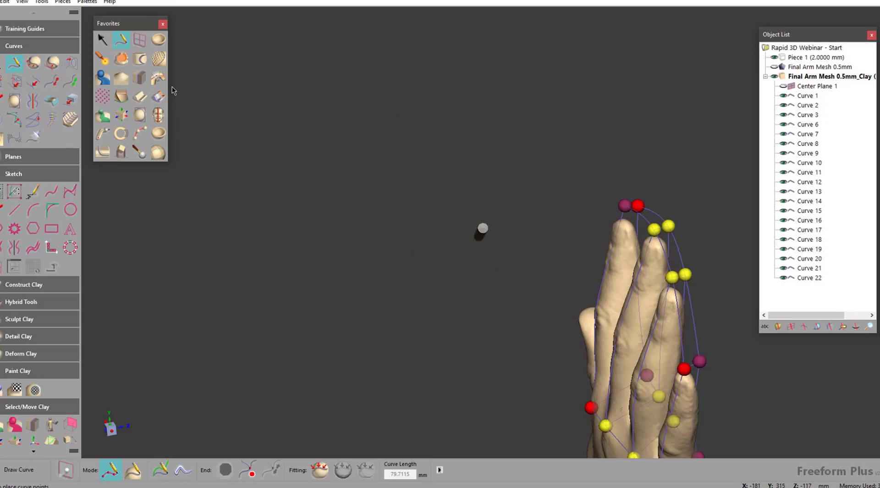
- Convert the whole curve network to clay in a new piece with an edge sharpness of 0.5 mm
mouse_move(483, 228)
middle_mouse_down()
mouse_move(625, 230)
mouse_move(664, 275)
mouse_move(606, 248)
mouse_move(702, 151)
mouse_move(601, 373)
middle_mouse_up()
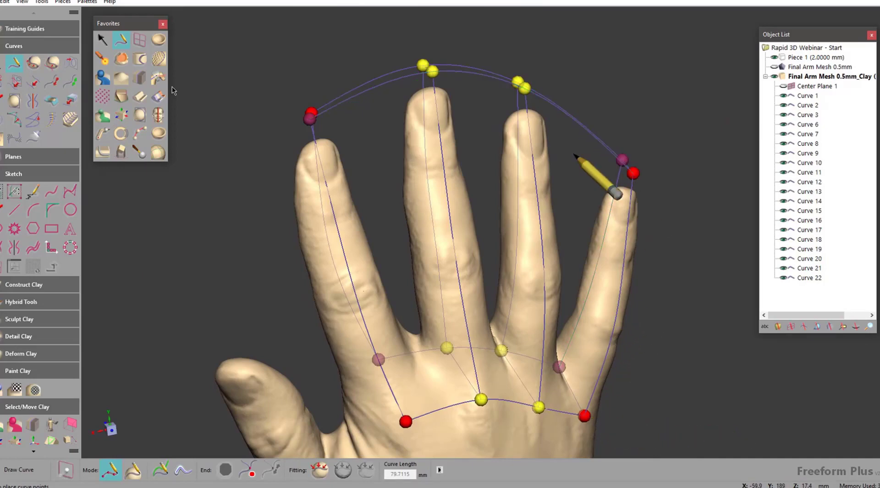
middle_click_drag(532, 179, 541, 210)
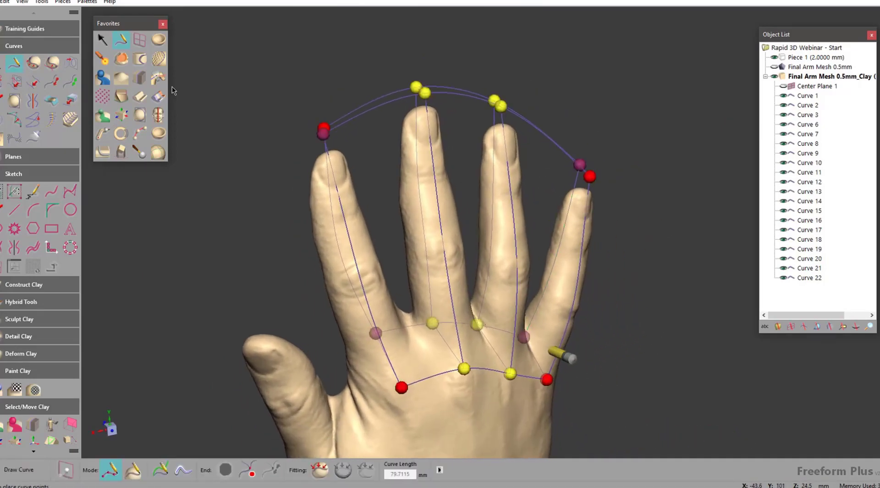
left_click(158, 153)
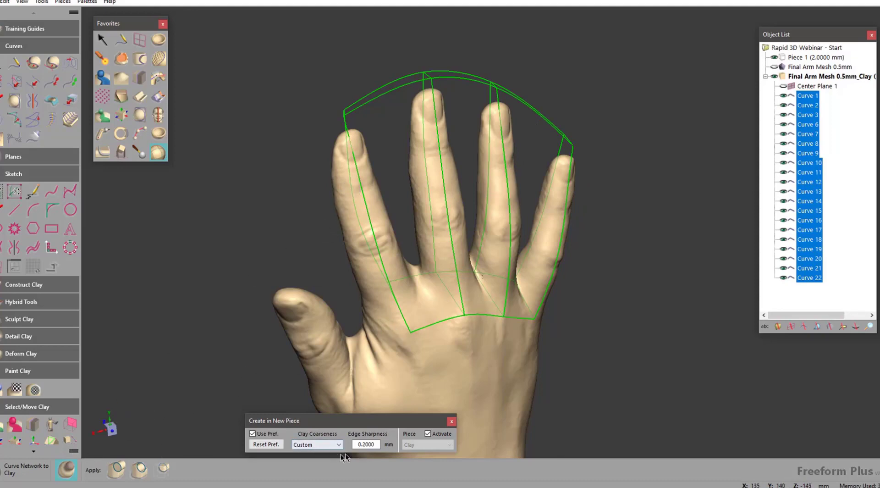
double_click(362, 444)
left_click(122, 470)
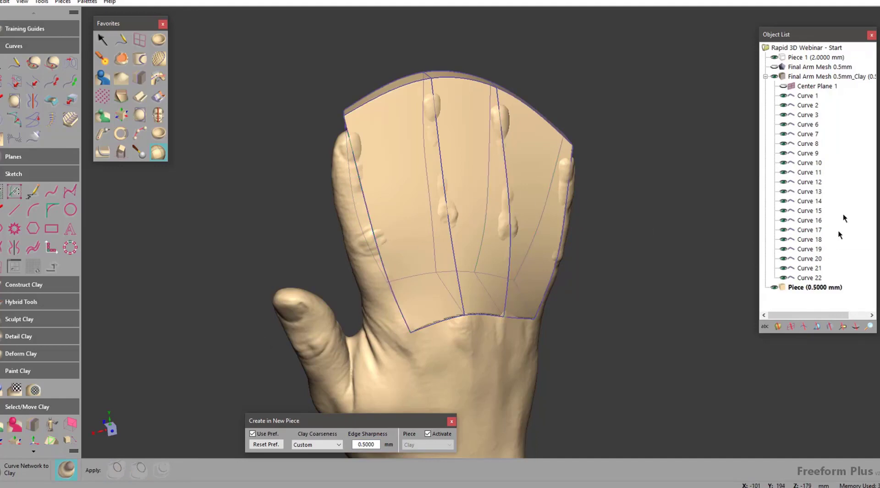
- Group Curve 1 through Curve 22 into a new folder and hide that folder
left_click_drag(844, 97, 802, 272)
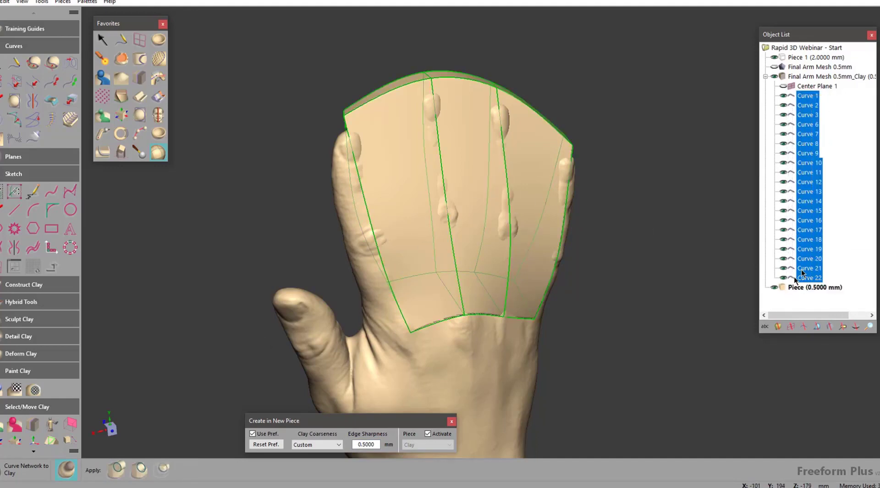
right_click(793, 95)
left_click(814, 96)
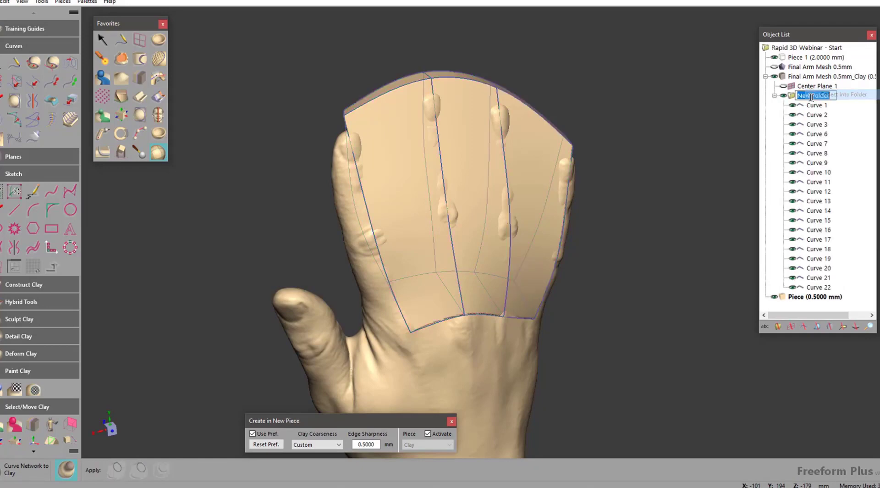
left_click(775, 96)
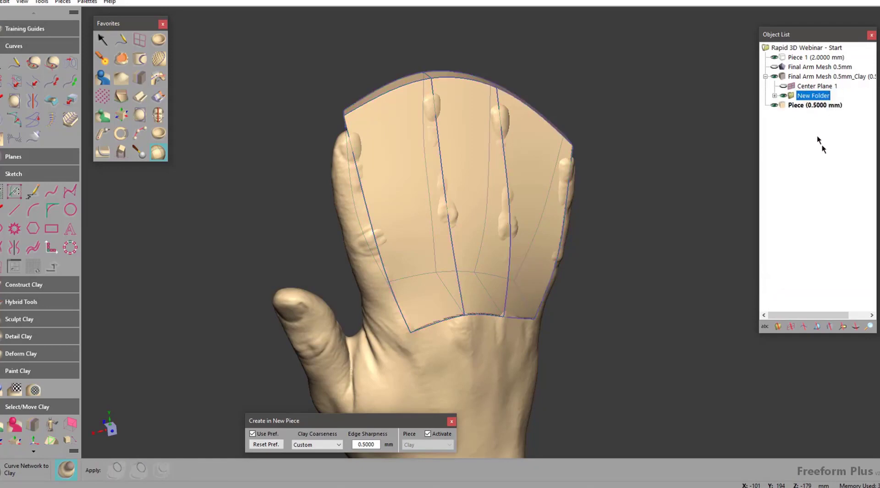
left_click(784, 96)
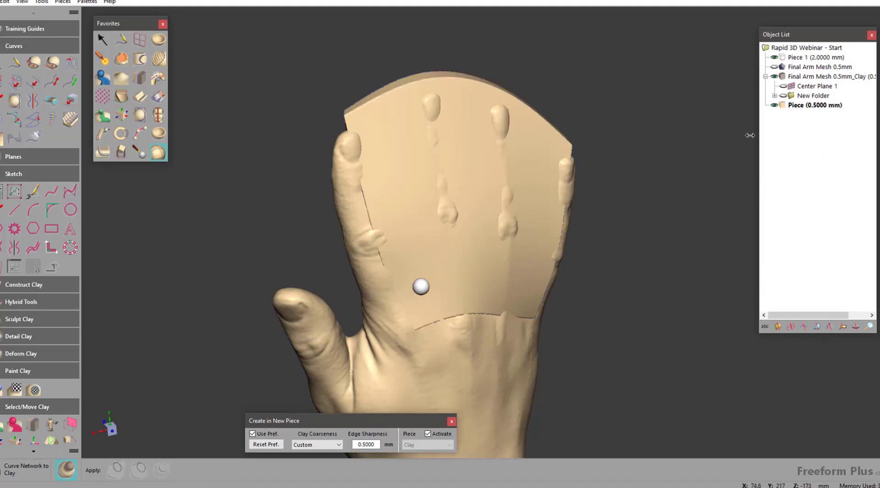
- Start the Tug tool with a 36.5 mm diameter and make the Final Arm Mesh 0.5mm_Clay piece active
mouse_move(386, 226)
middle_mouse_down()
mouse_move(364, 231)
mouse_move(304, 293)
mouse_move(289, 207)
mouse_move(349, 177)
mouse_move(386, 218)
middle_mouse_up()
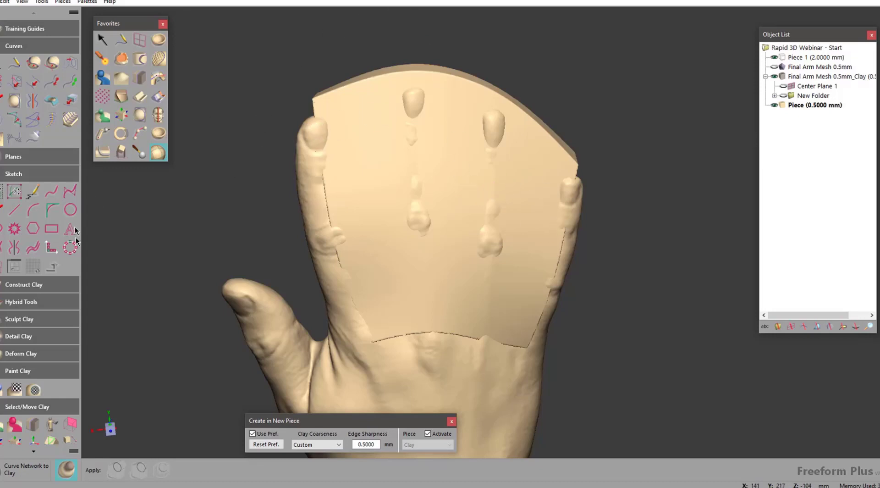
left_click(18, 354)
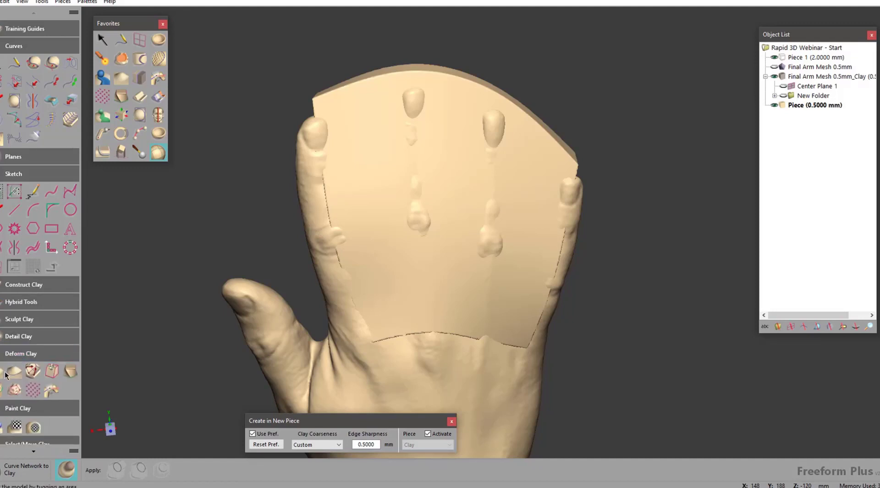
left_click(14, 370)
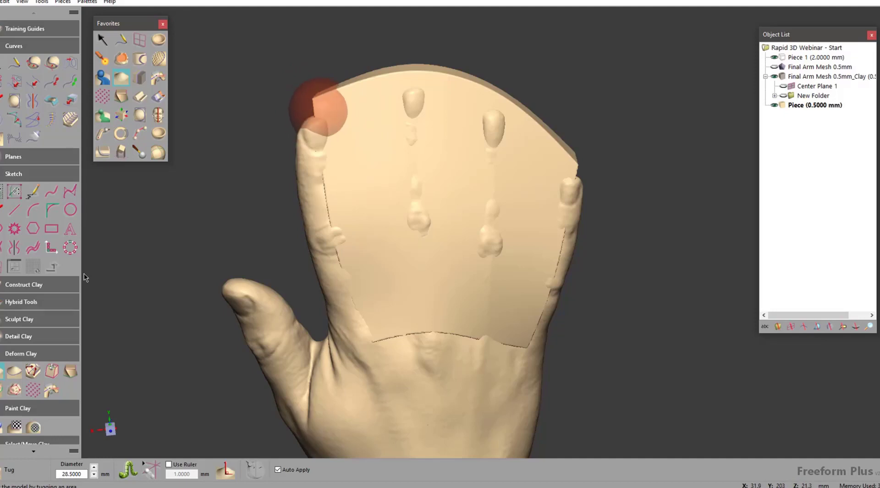
key("plus")
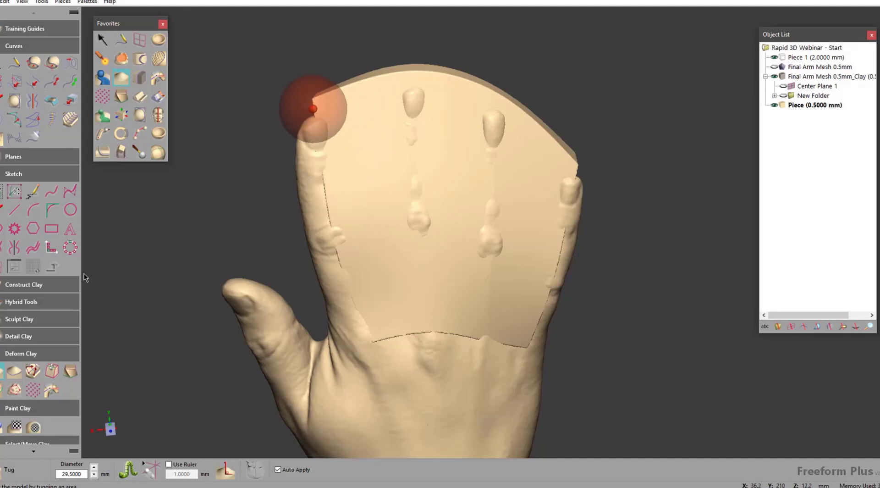
key("plus")
key("plus")
key("plus")
key("plus")
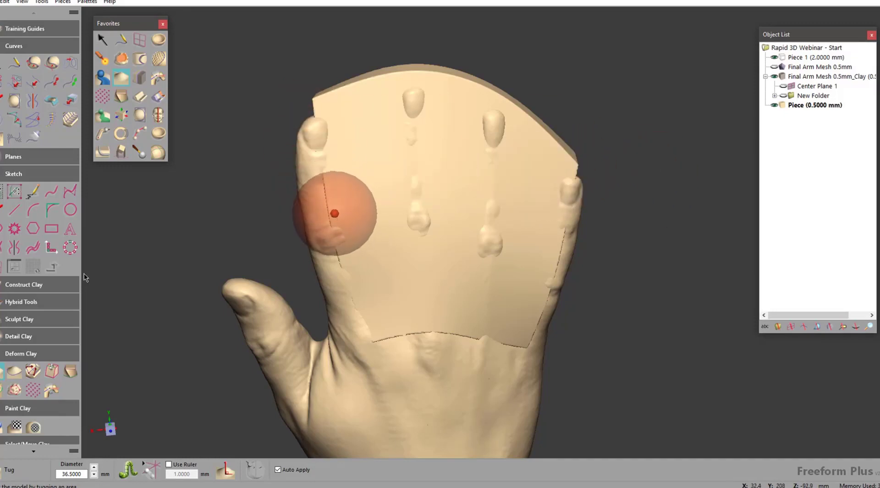
key("a")
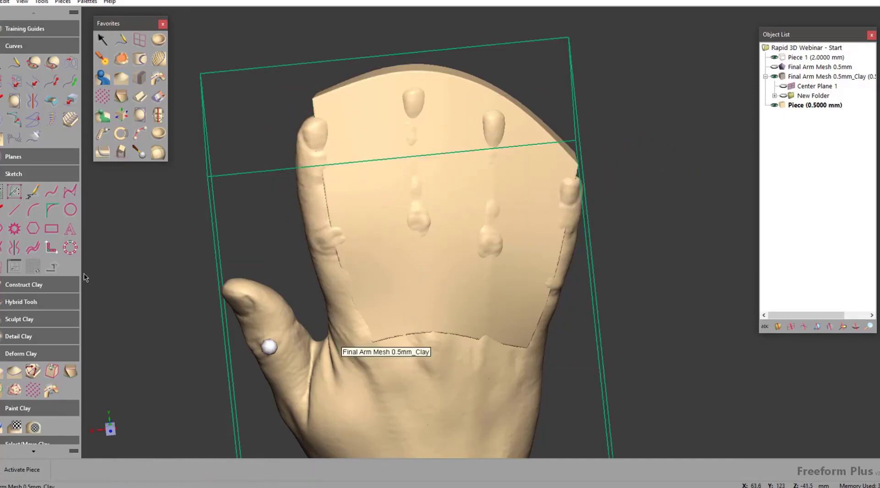
left_click(270, 346)
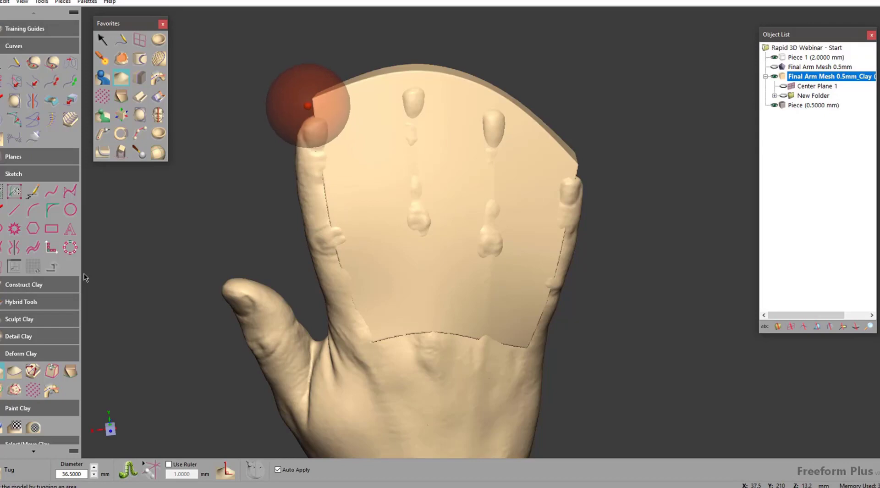
- Tug the index and little fingertips out to the upper corners of the curve-network clay, enlarging the tool to 50.5 mm
key("plus")
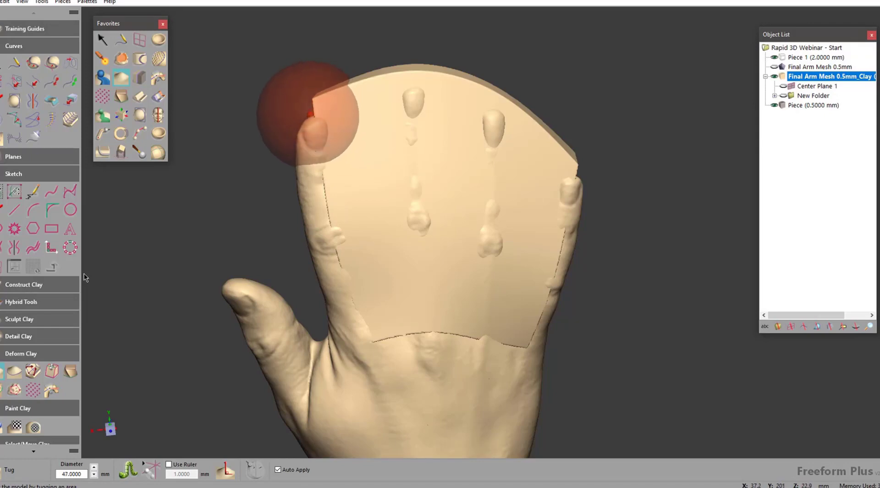
left_click_drag(310, 117, 307, 103)
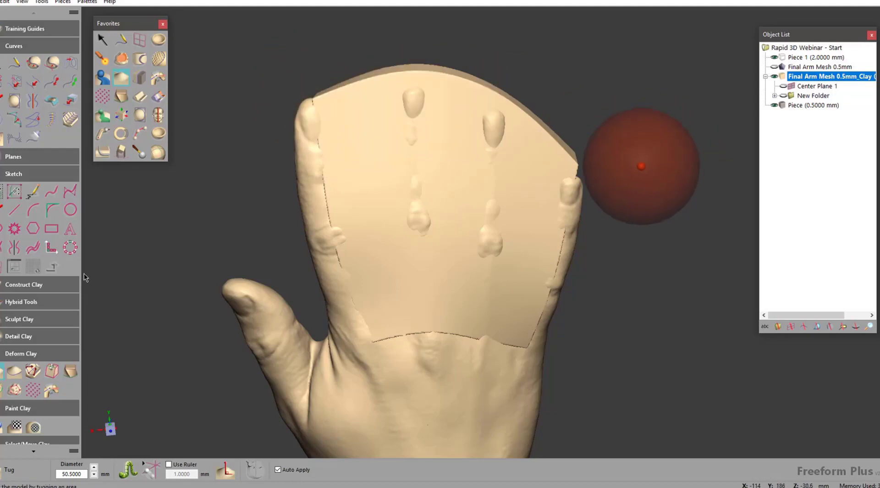
left_click_drag(579, 170, 581, 166)
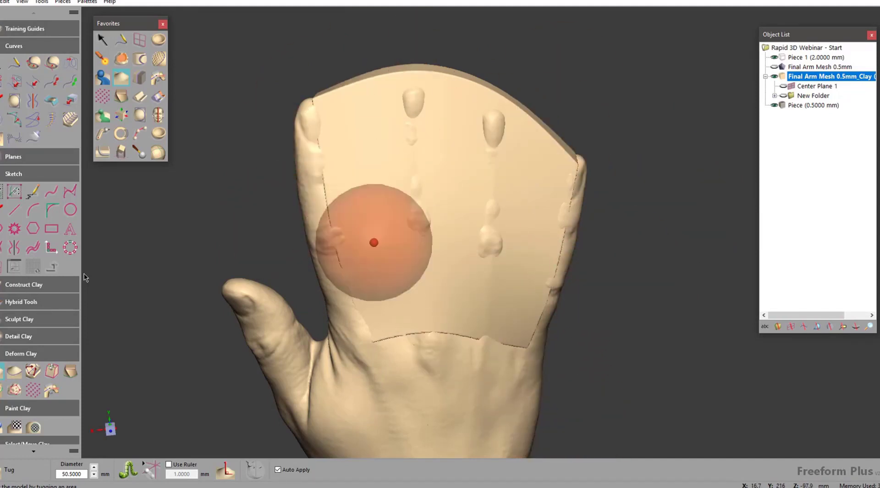
- Try tugging the clay on the back of the hand and beside the thumb, and undo the tugs
left_click_drag(385, 428, 386, 414)
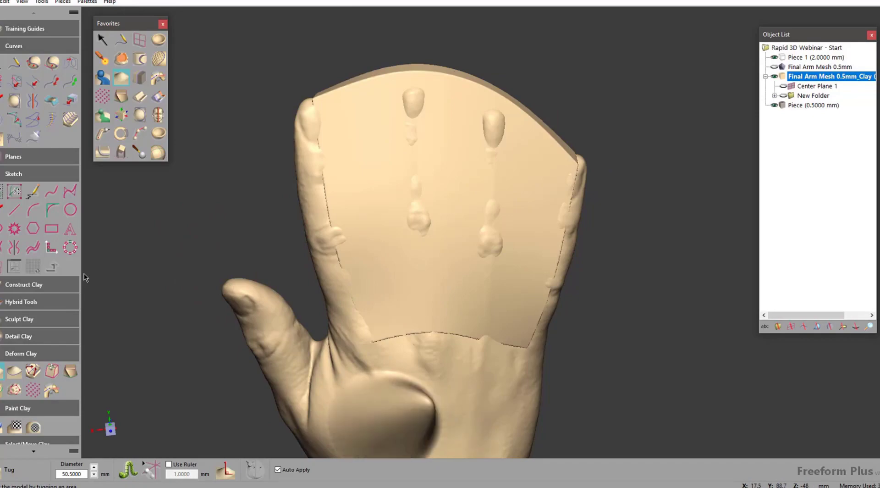
key("ctrl")
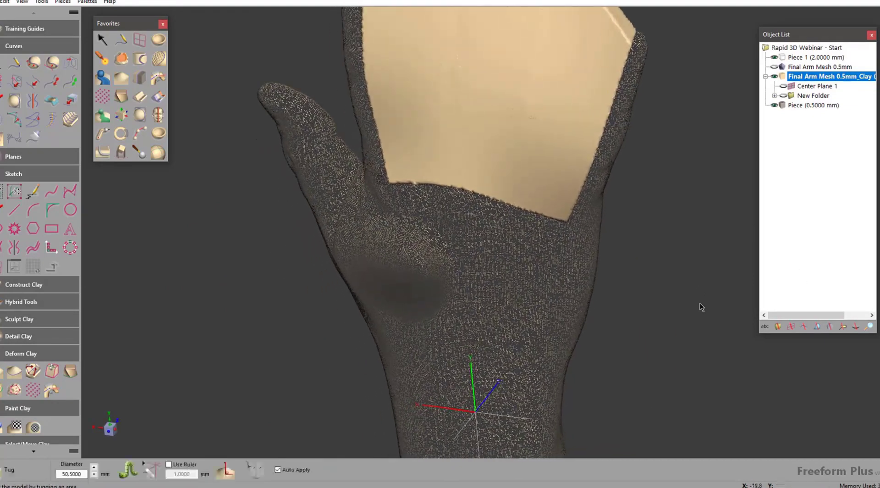
left_click_drag(201, 105, 280, 85)
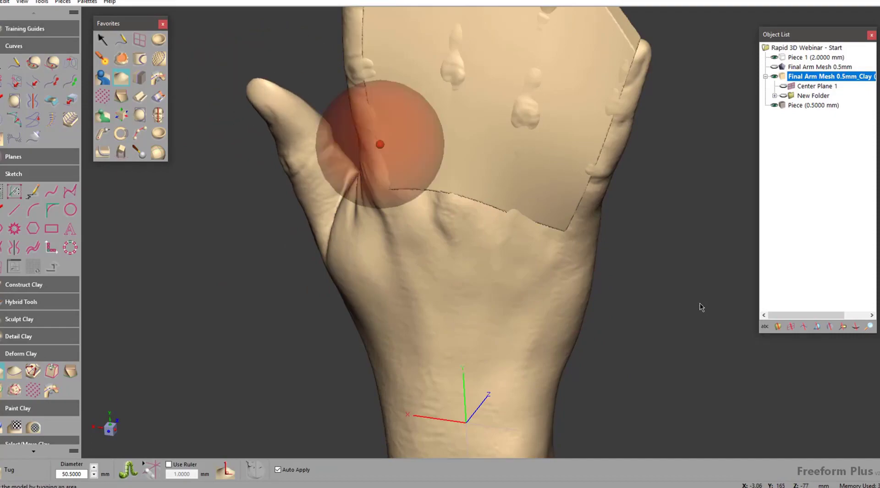
key("ctrl")
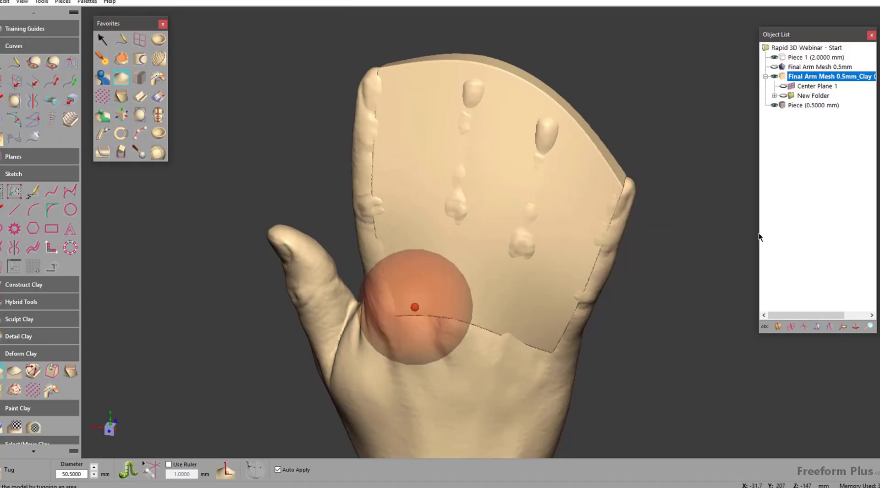
left_click(807, 106)
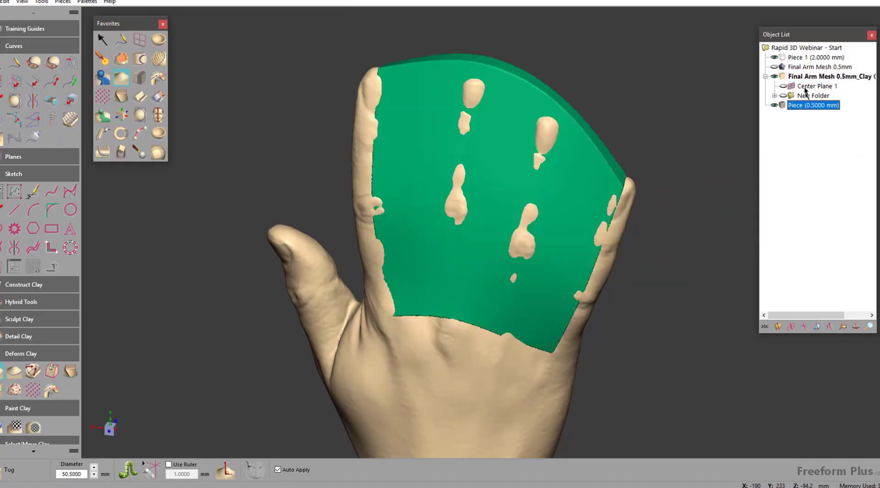
left_click(802, 78, "shift")
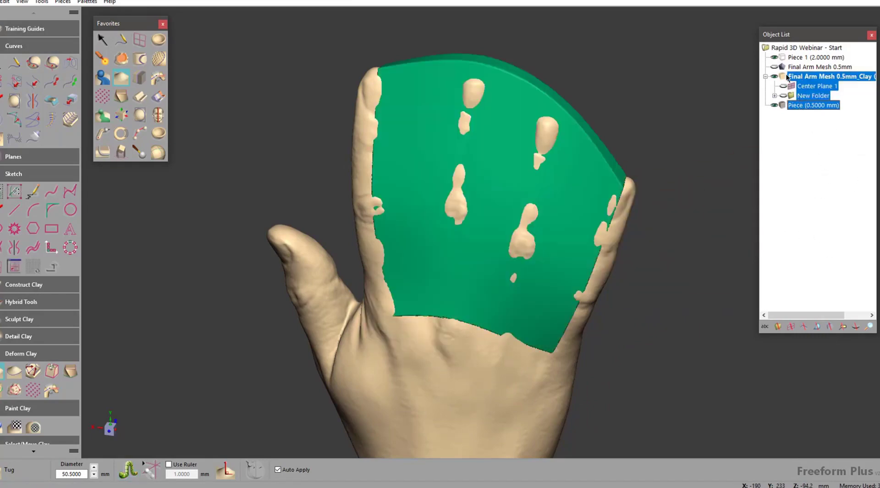
right_click(785, 79)
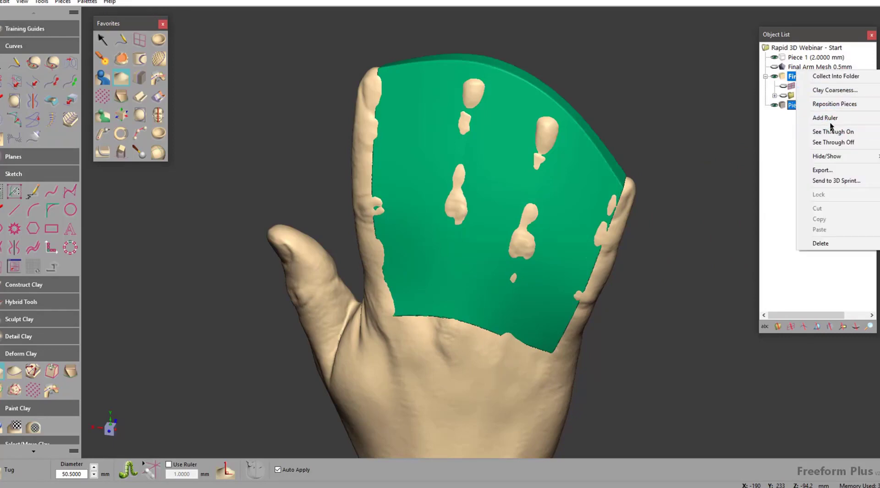
left_click(789, 172)
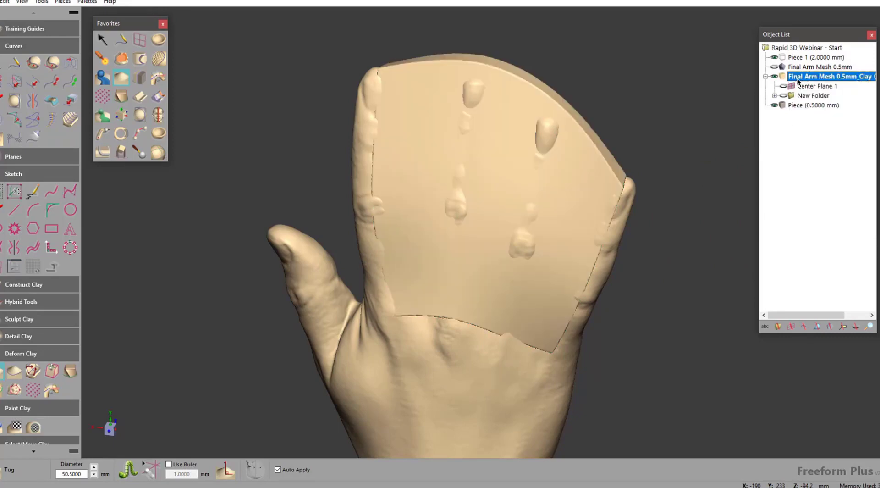
- Combine the Final Arm Mesh 0.5mm_Clay and the 0.5 mm curve-network piece as a new piece, keeping the default paint settings
left_click(806, 106)
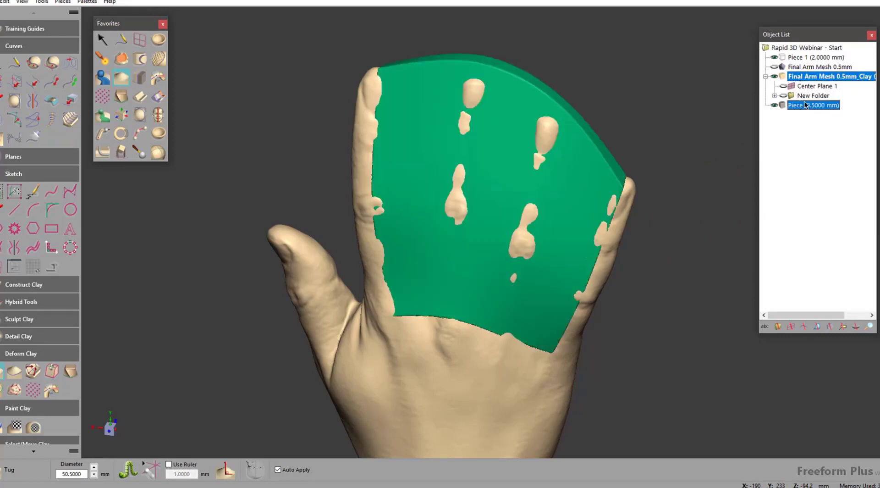
right_click(784, 77)
mouse_move(812, 117)
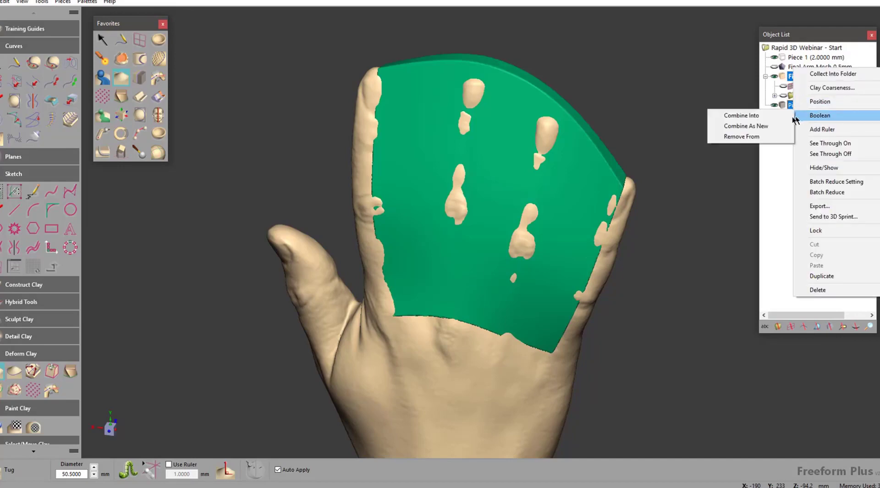
left_click(770, 126)
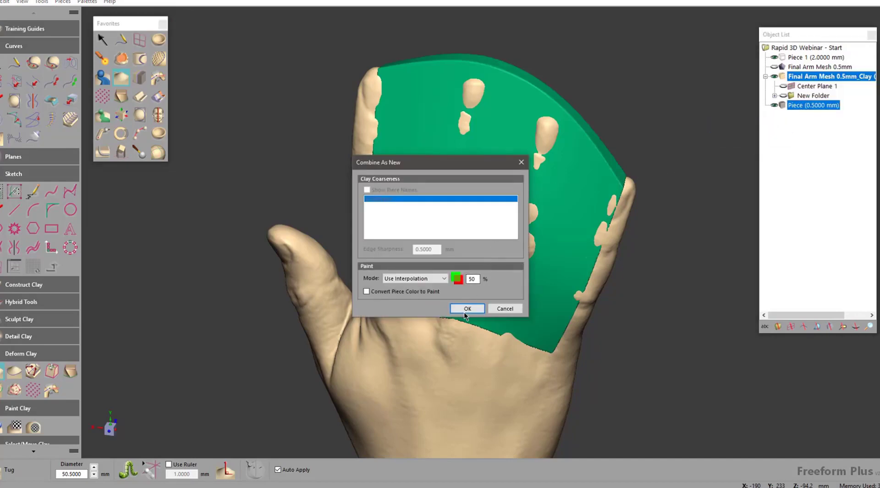
left_click(467, 309)
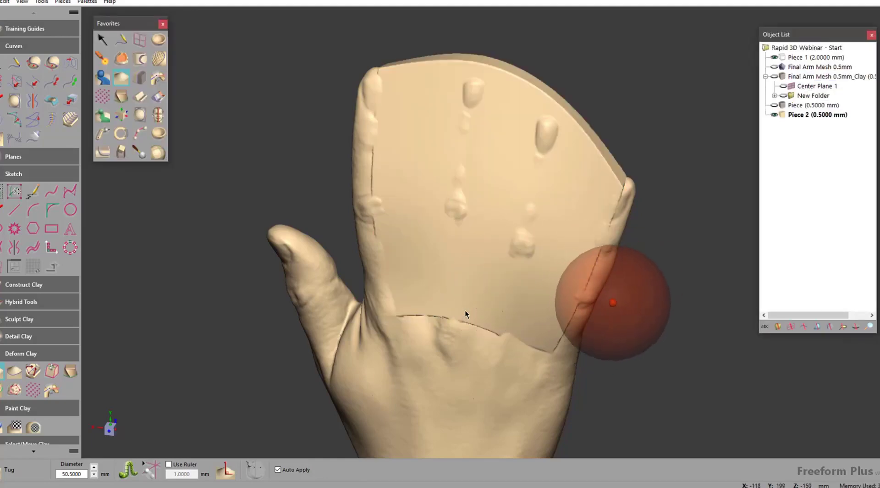
- Smooth the seams between the network clay and the knuckles, little finger and index finger on the hand's back with Hot Wax
key("space")
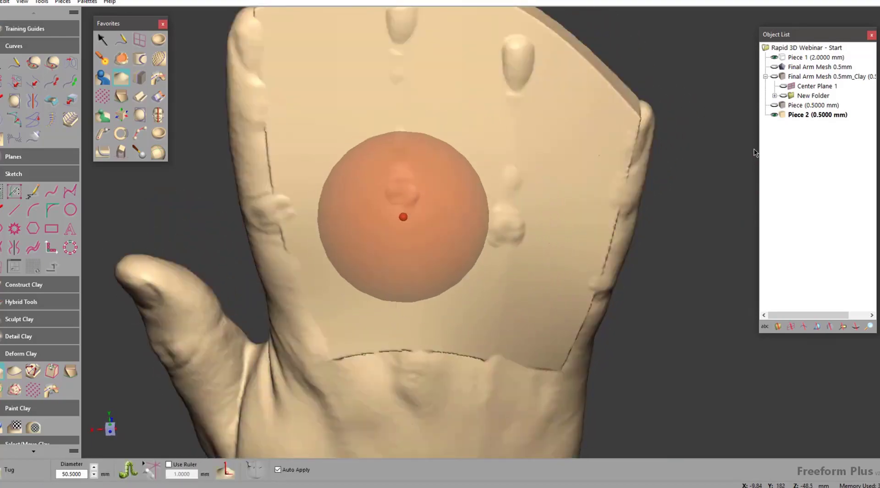
key("Home")
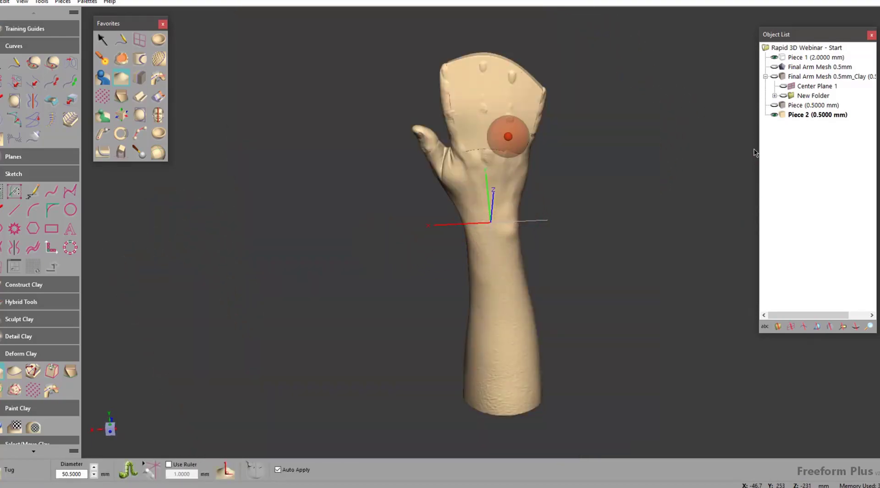
key("space")
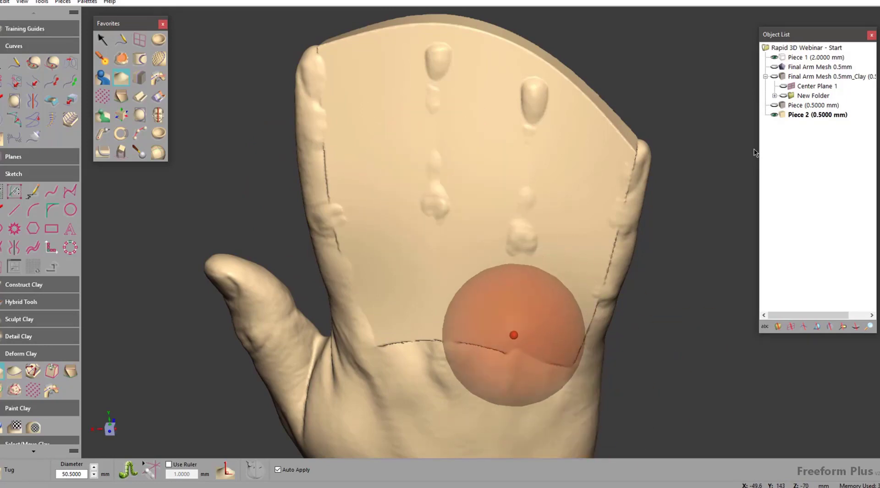
left_click(103, 58)
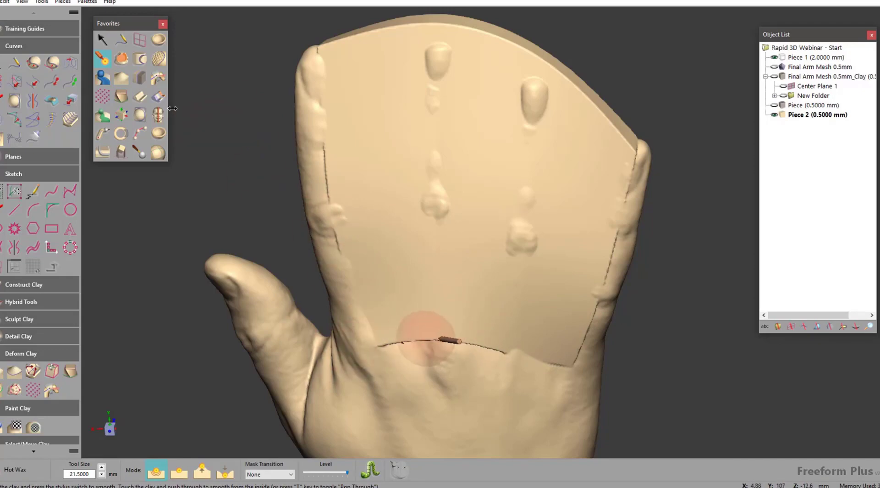
left_click_drag(393, 345, 452, 341)
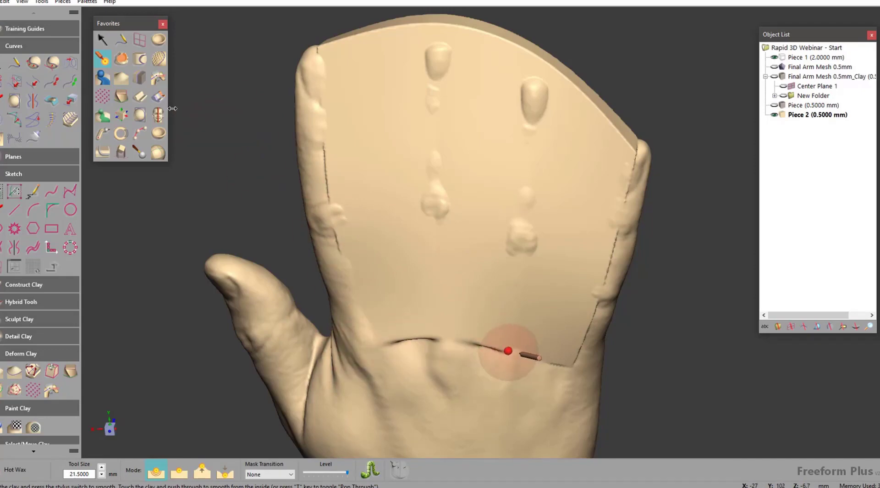
left_click_drag(508, 351, 557, 366)
mouse_move(604, 303)
left_mouse_down()
mouse_move(625, 194)
mouse_move(599, 318)
left_mouse_up()
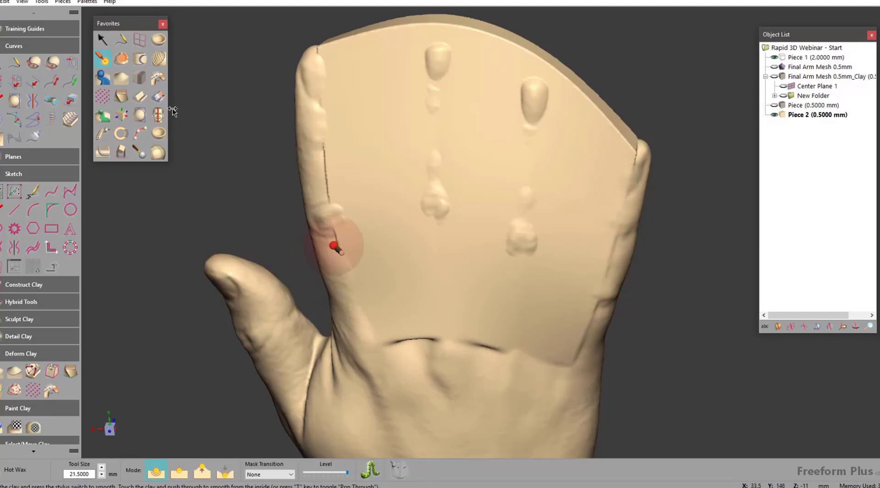
mouse_move(334, 245)
left_mouse_down()
mouse_move(339, 210)
mouse_move(315, 157)
mouse_move(343, 246)
mouse_move(341, 213)
left_mouse_up()
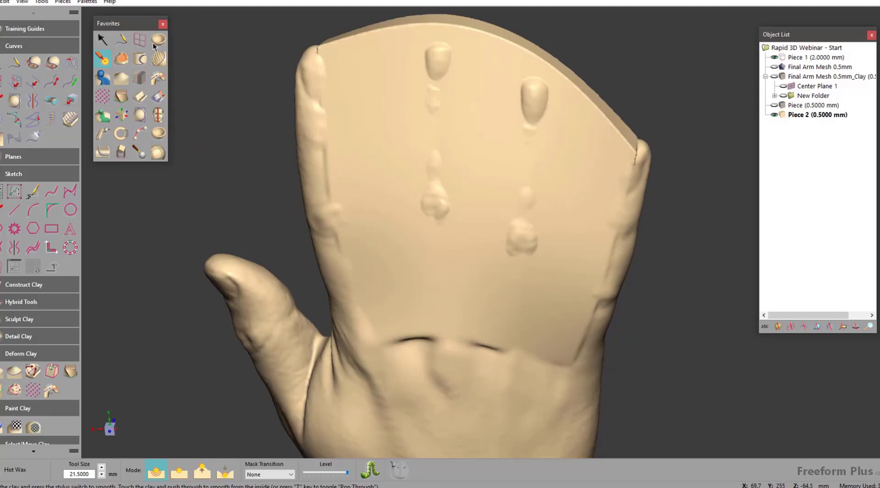
- Mask the middle and ring finger bumps protruding from the back of the network clay with Smooth Area and flatten them
left_click(122, 58)
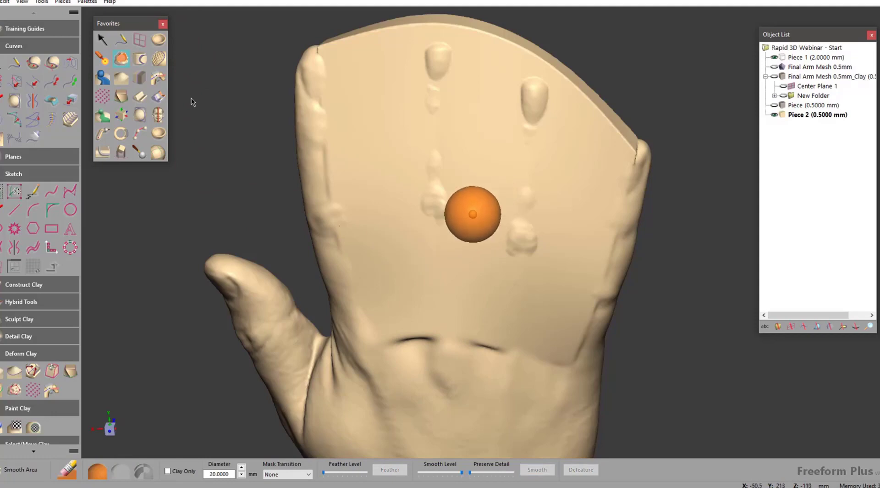
left_click_drag(424, 163, 433, 223)
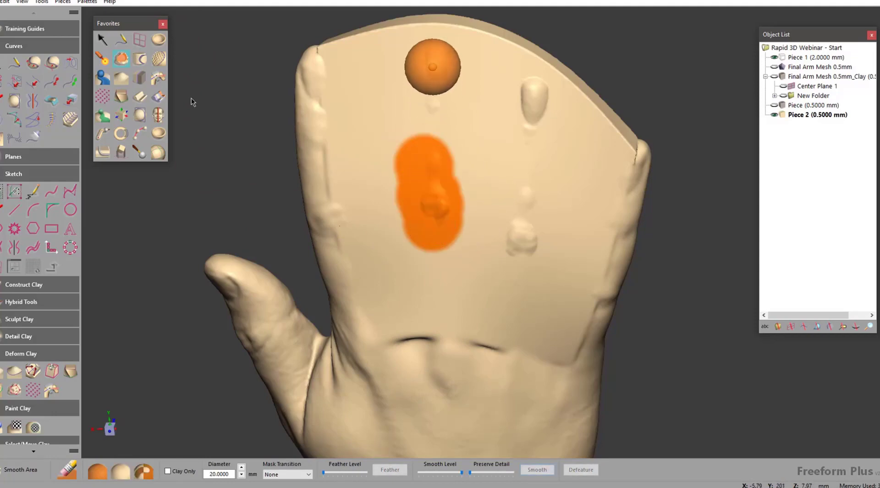
left_click_drag(447, 70, 435, 87)
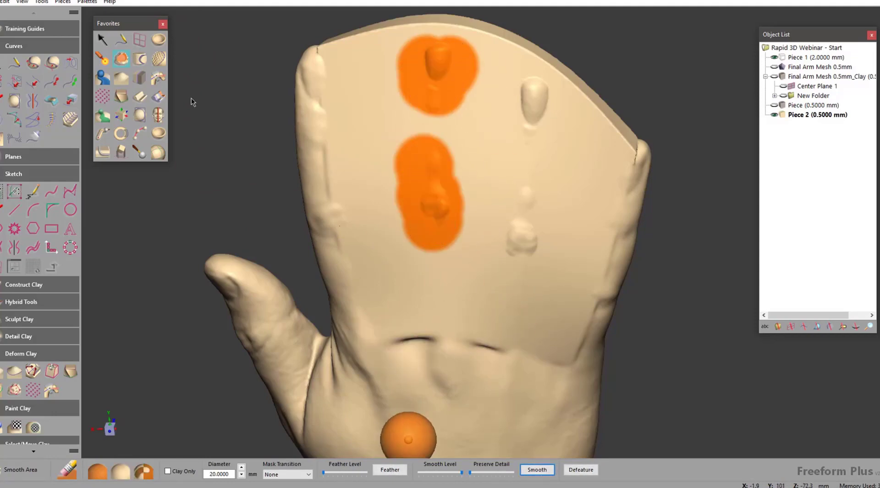
left_click(541, 470)
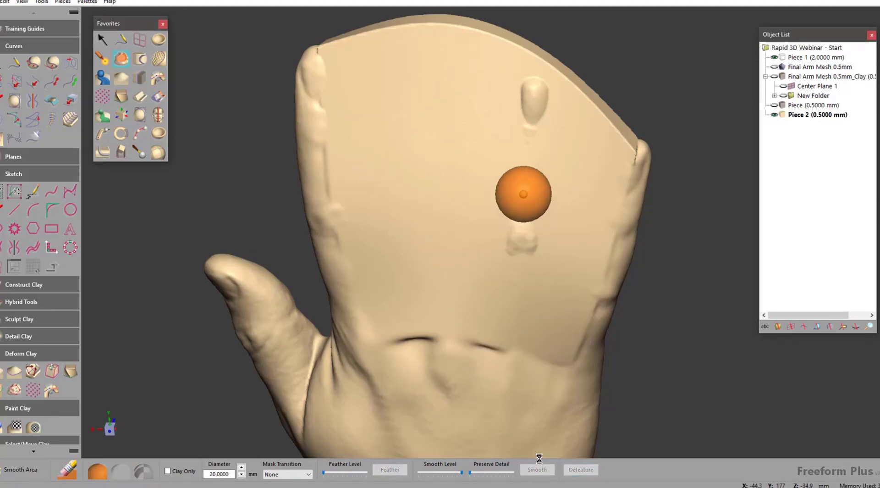
mouse_move(527, 192)
left_mouse_down()
mouse_move(542, 190)
mouse_move(534, 235)
mouse_move(518, 248)
left_mouse_up()
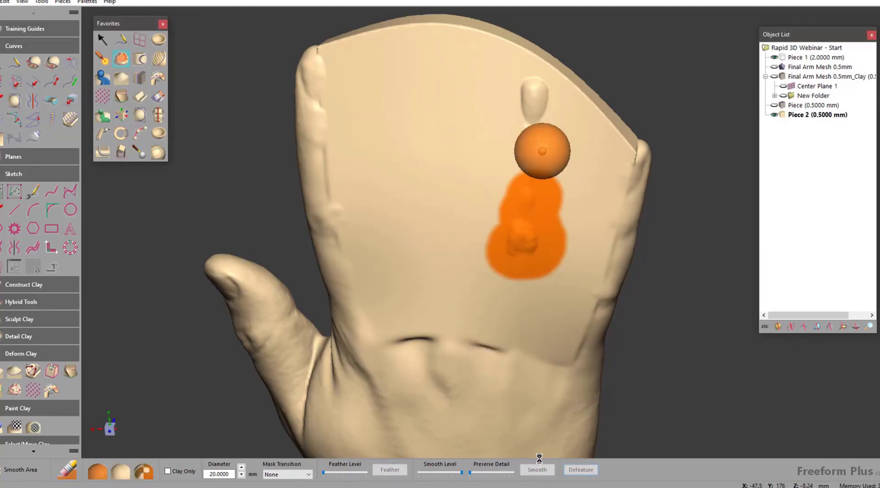
mouse_move(524, 118)
left_mouse_down()
mouse_move(548, 105)
mouse_move(533, 107)
left_mouse_up()
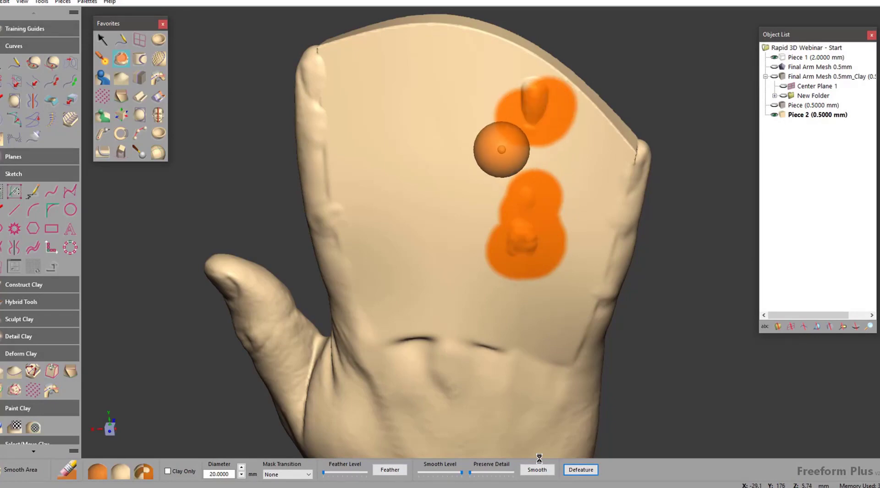
- Set the Smooth Area diameter to 24.5 mm and smooth the dark seam remnants across the knuckles
key("minus")
key("minus")
key("minus")
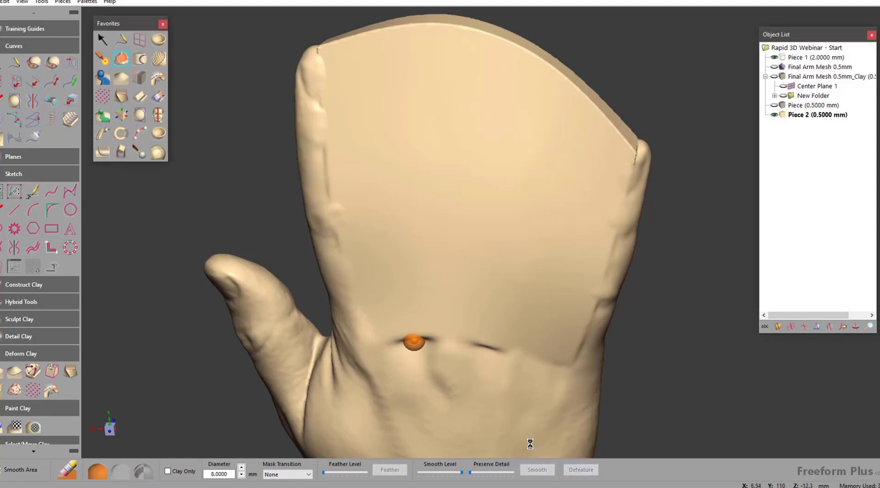
key("plus")
key("plus")
key("plus")
key("plus")
key("plus")
key("plus")
key("plus")
key("plus")
key("plus")
key("plus")
key("plus")
key("plus")
key("plus")
key("plus")
key("plus")
left_click_drag(410, 343, 489, 350)
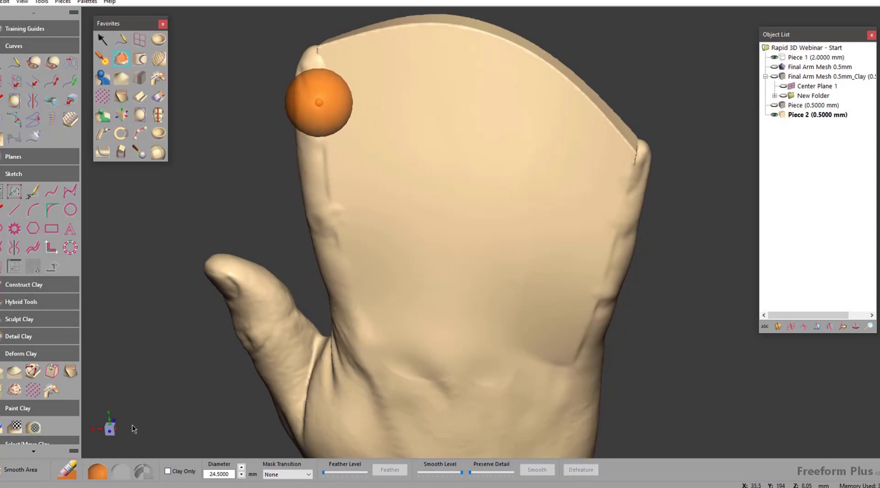
- Reduce the Smooth Area diameter to 14 mm and smooth the seam along the index finger on the hand's back
key("minus")
key("minus")
key("minus")
key("minus")
key("minus")
key("minus")
key("minus")
key("minus")
key("minus")
mouse_move(324, 84)
left_mouse_down()
mouse_move(320, 171)
mouse_move(349, 224)
mouse_move(350, 291)
mouse_move(341, 234)
left_mouse_up()
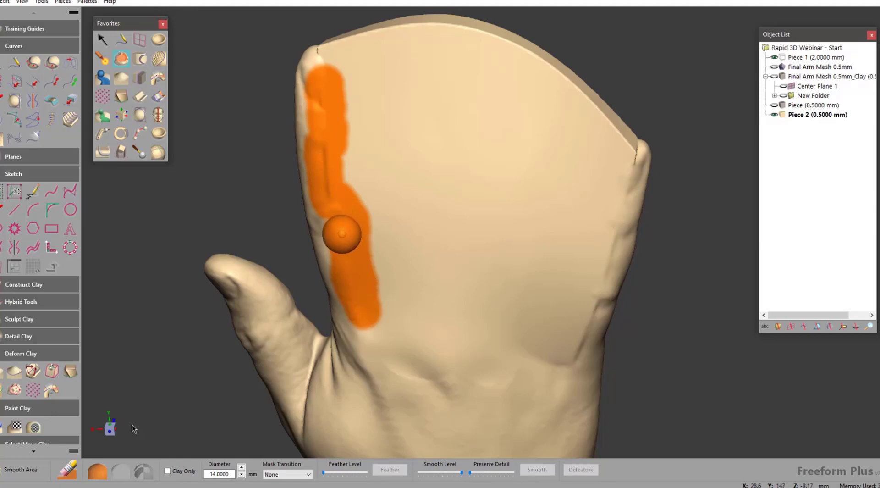
left_click(128, 473)
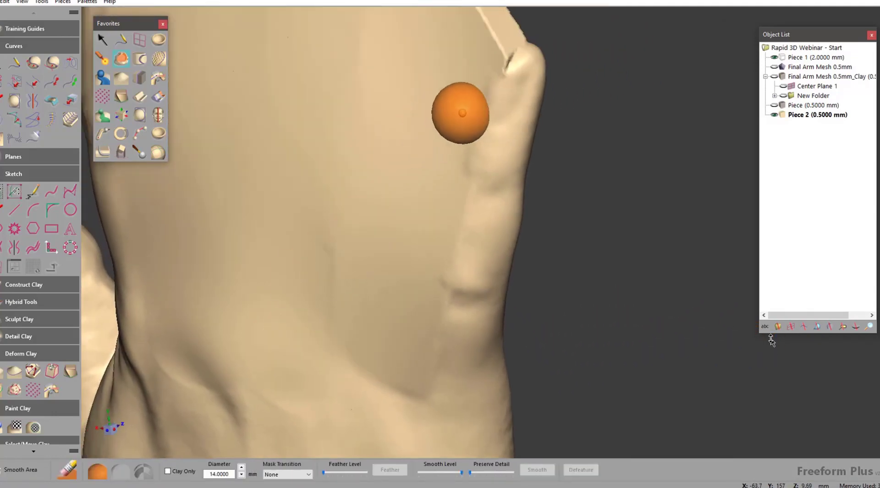
- Smooth the seam along the little finger and the faint vertical ridge in the middle of the hand's back
mouse_move(477, 95)
left_mouse_down()
mouse_move(448, 170)
mouse_move(420, 395)
left_mouse_up()
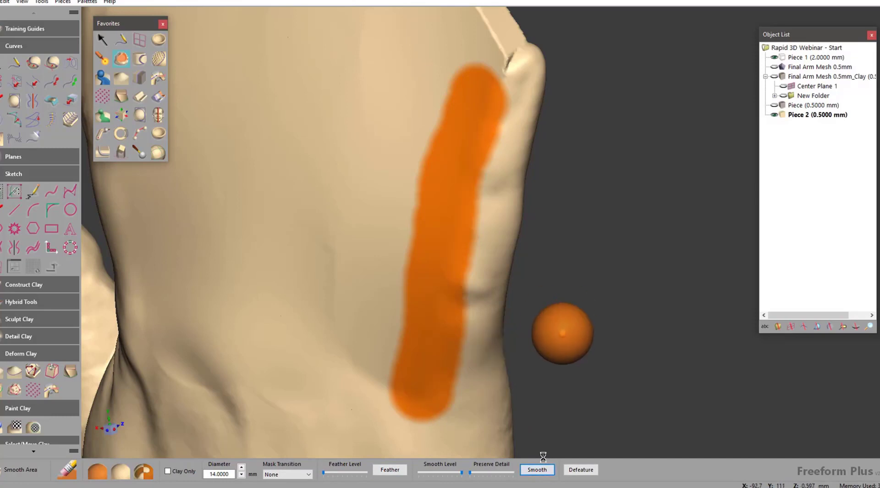
left_click(125, 474)
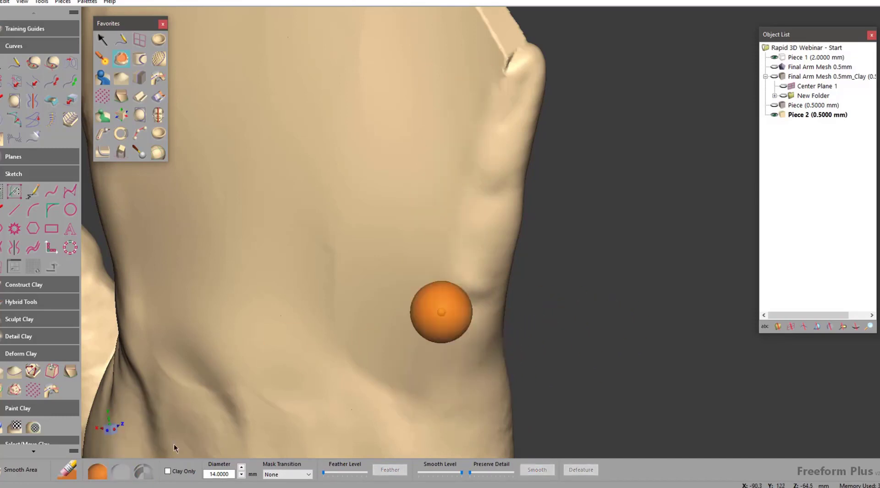
mouse_move(328, 257)
left_mouse_down()
mouse_move(329, 311)
mouse_move(383, 285)
left_mouse_up()
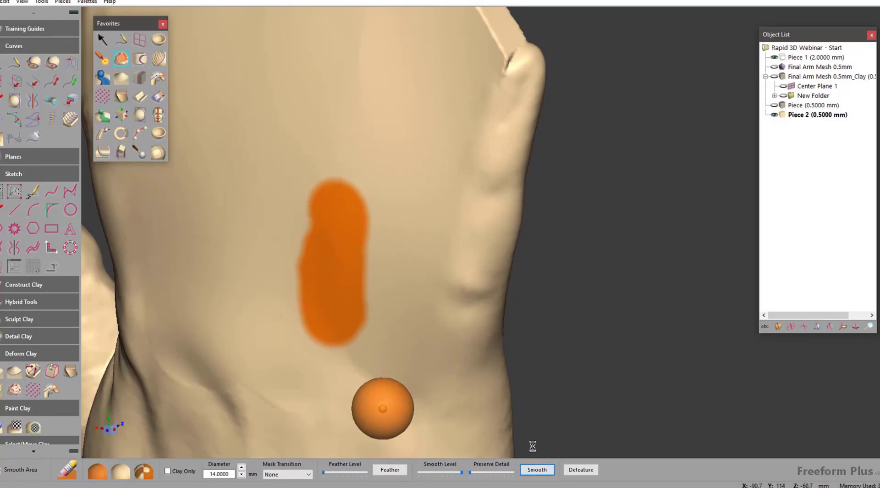
left_click(116, 471)
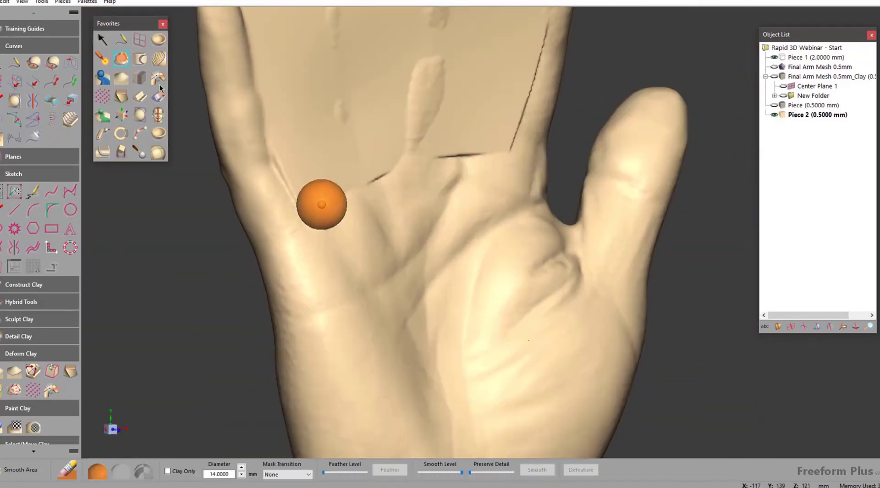
- Mask the seam along the little finger on the palm side with the 14 mm Smooth Area tool and defeature it
left_click(160, 84)
key("s")
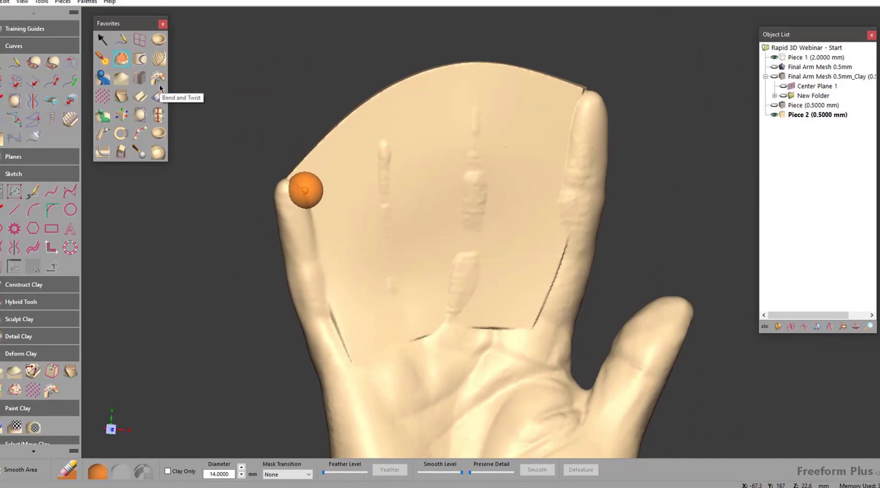
left_click_drag(306, 190, 336, 311)
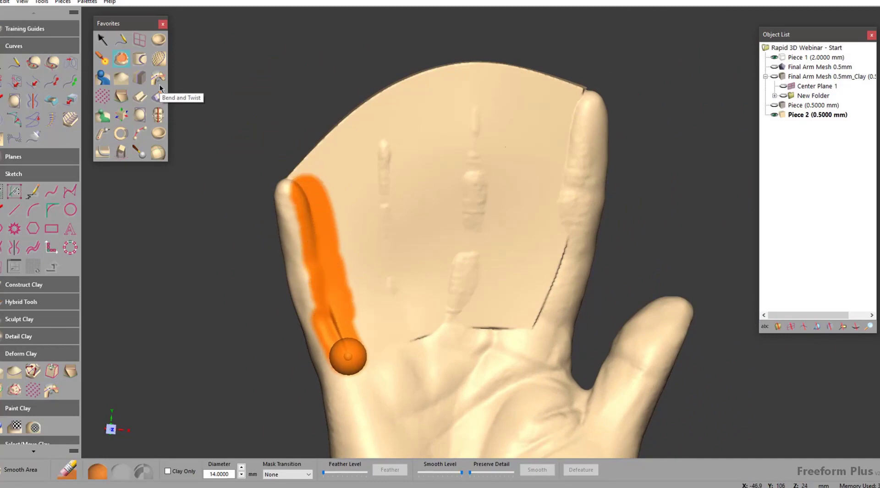
left_click_drag(348, 356, 371, 360)
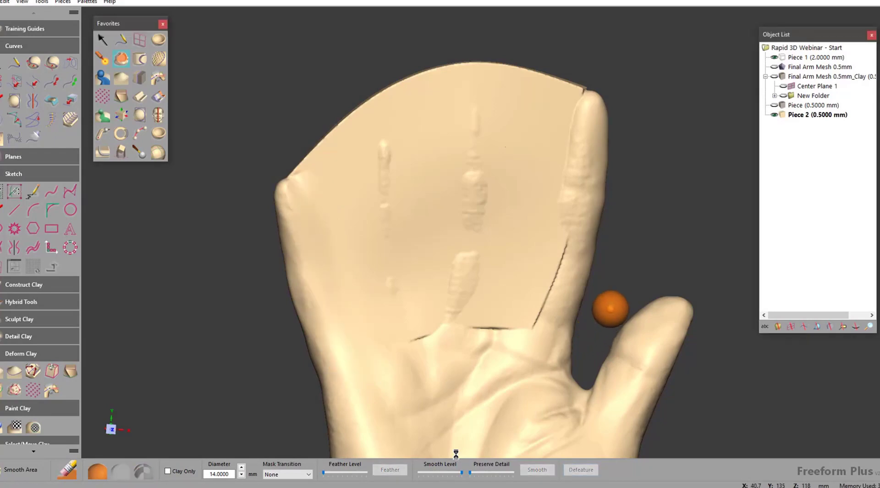
- Defeature the finger bumps protruding from the palm side of the network clay and the dark seam across the palm
left_click_drag(386, 140, 395, 280)
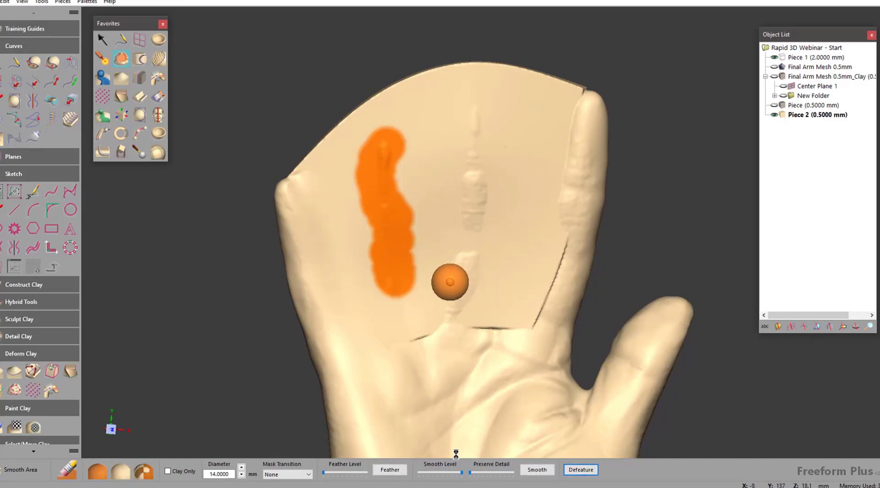
mouse_move(458, 305)
left_mouse_down()
mouse_move(474, 256)
mouse_move(472, 120)
mouse_move(476, 206)
left_mouse_up()
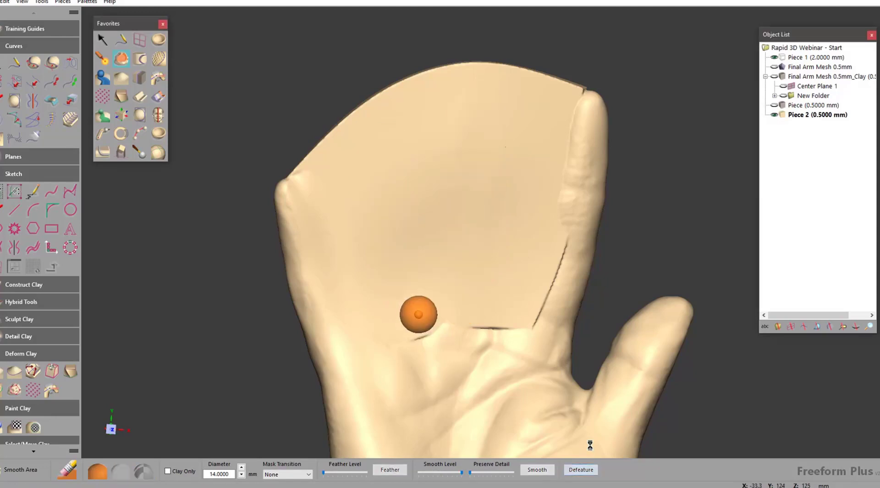
mouse_move(413, 330)
left_mouse_down()
mouse_move(452, 309)
mouse_move(505, 327)
mouse_move(442, 318)
mouse_move(397, 341)
left_mouse_up()
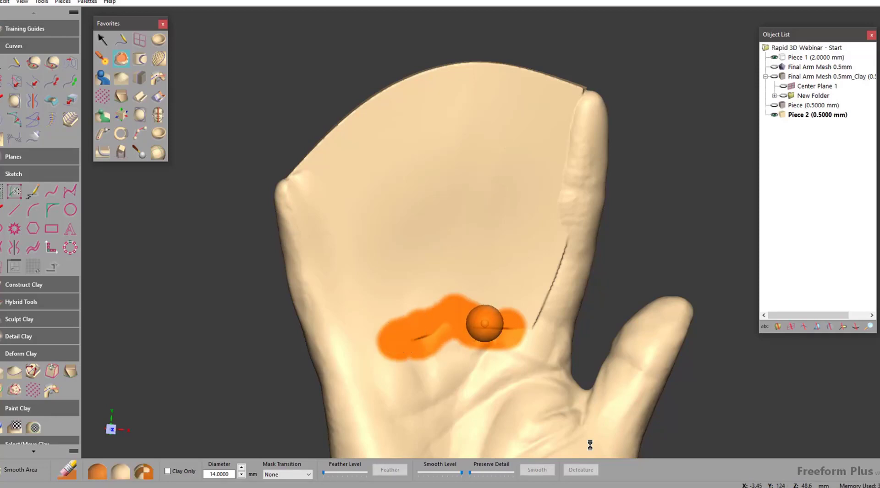
left_click(576, 470)
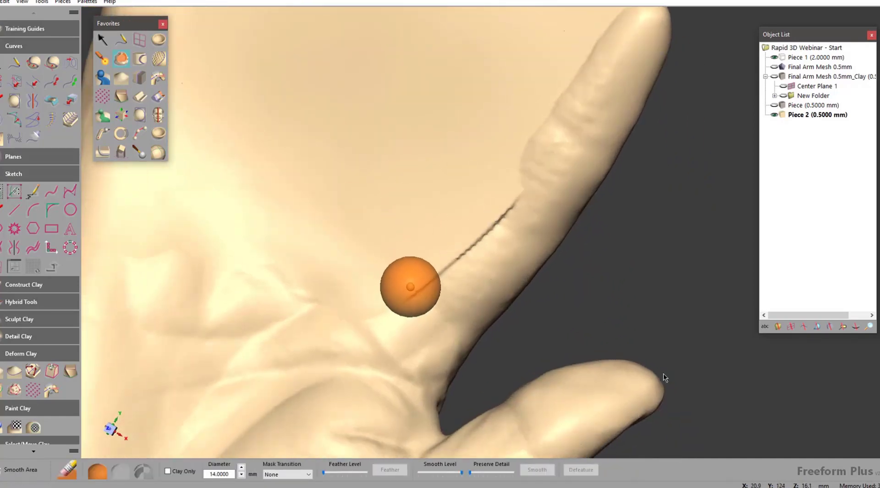
- Defeature the seam along the index finger on the palm side and soften the fingertip corner with Hot Wax
mouse_move(411, 287)
left_mouse_down()
mouse_move(491, 230)
mouse_move(596, 55)
mouse_move(639, 43)
mouse_move(571, 98)
mouse_move(564, 136)
left_mouse_up()
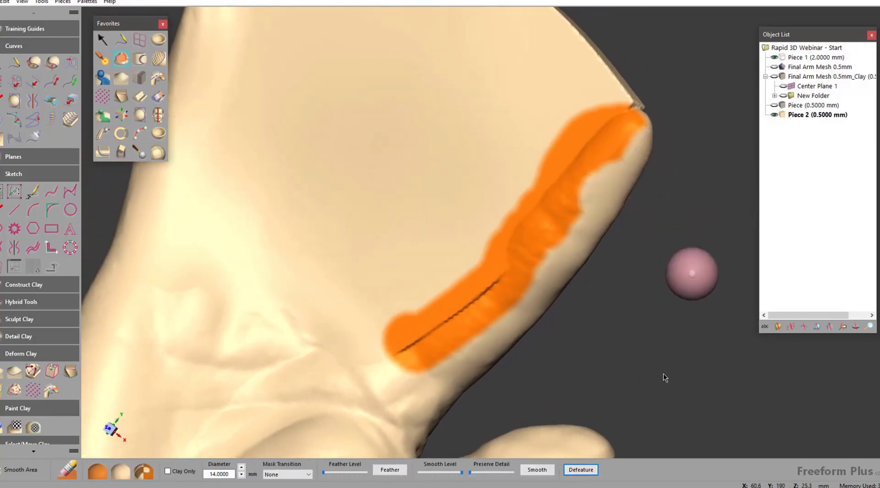
left_click(581, 469)
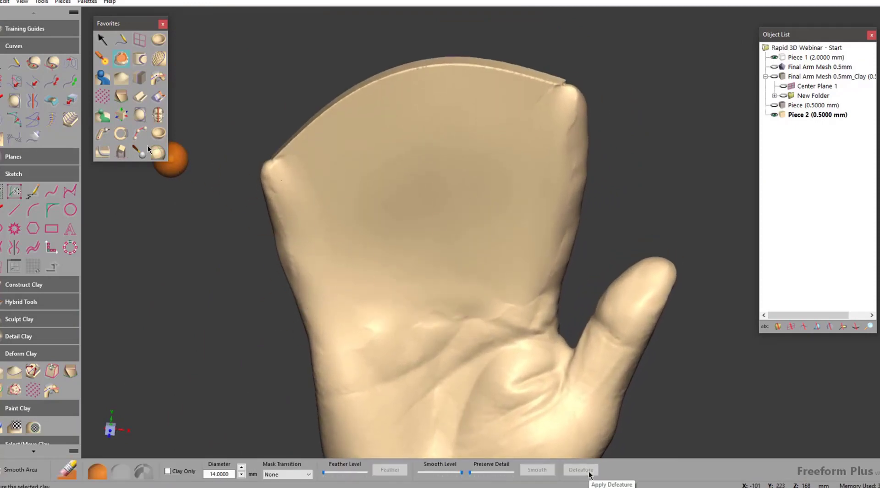
left_click(102, 60)
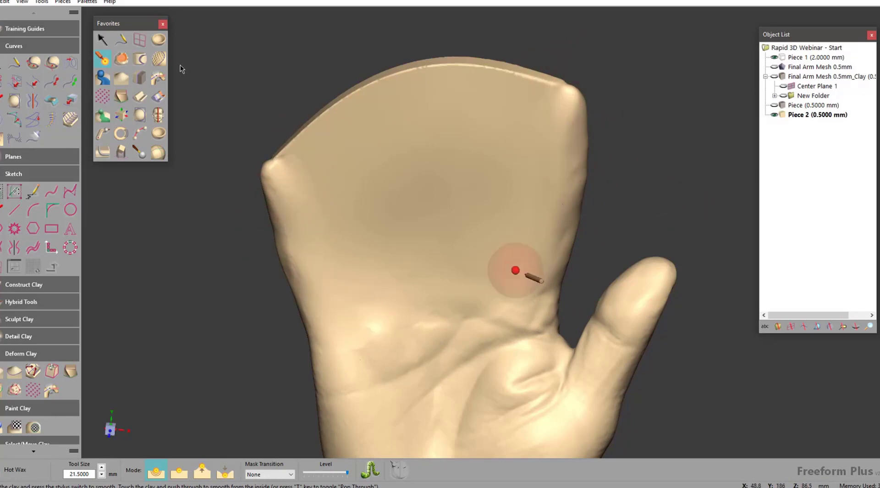
- Create a front sketch plane on the active clay piece and align it upright to the view of the palm
key("space")
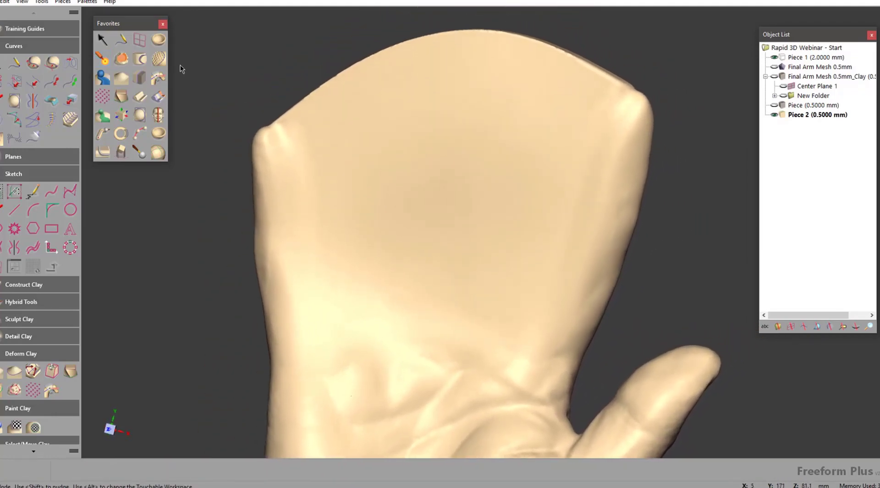
key("space")
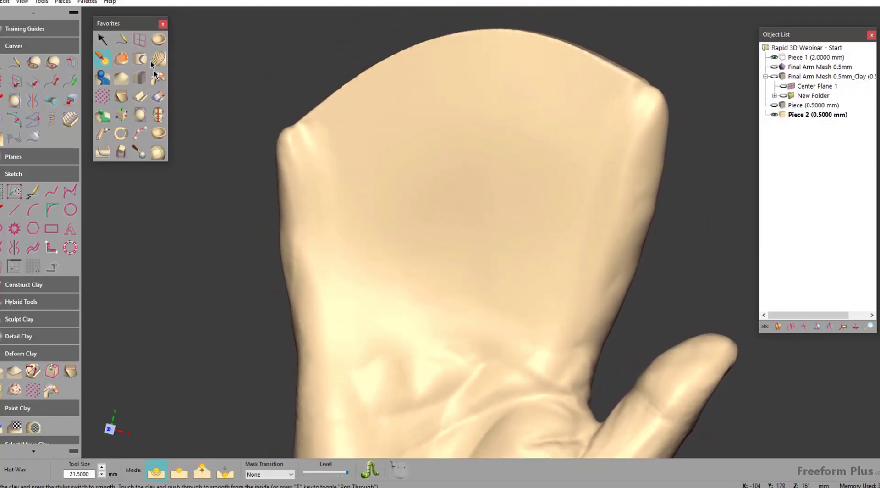
left_click(140, 39)
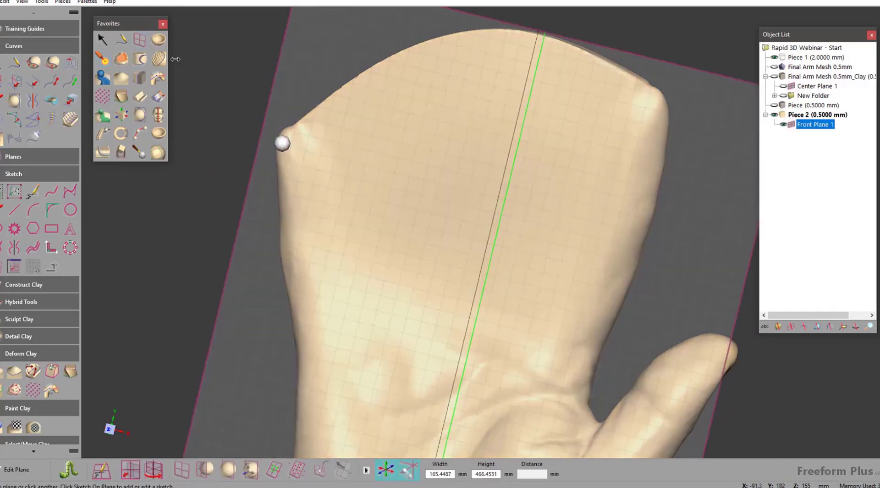
left_click(124, 472)
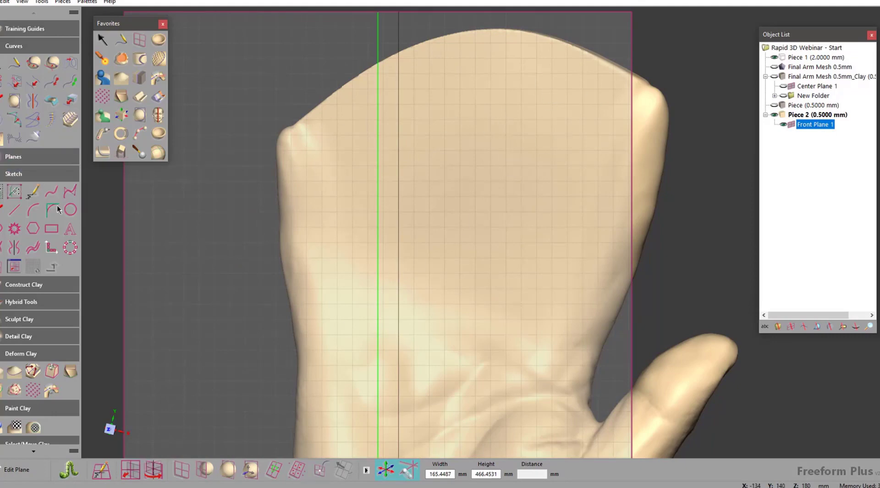
- Sketch a freehand curve just inside the mitten's arched upper edge, extending past the little and index finger sides
left_click(48, 195)
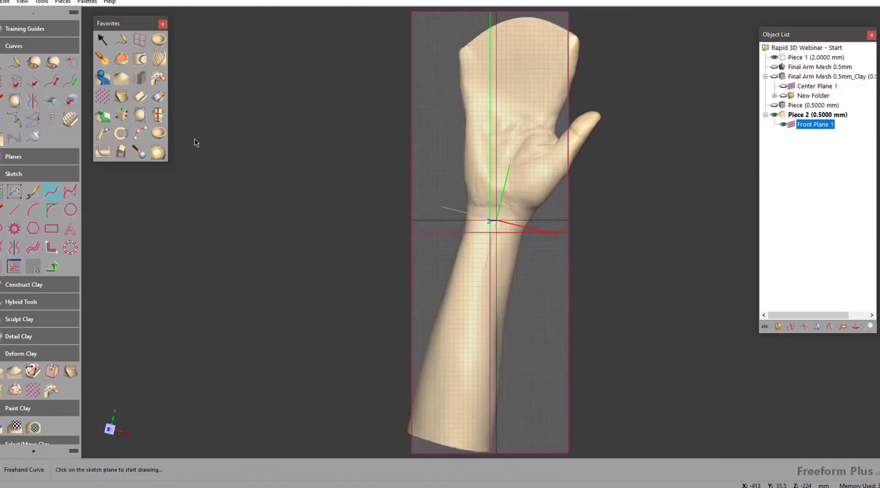
scroll(194, 138, "up", 8)
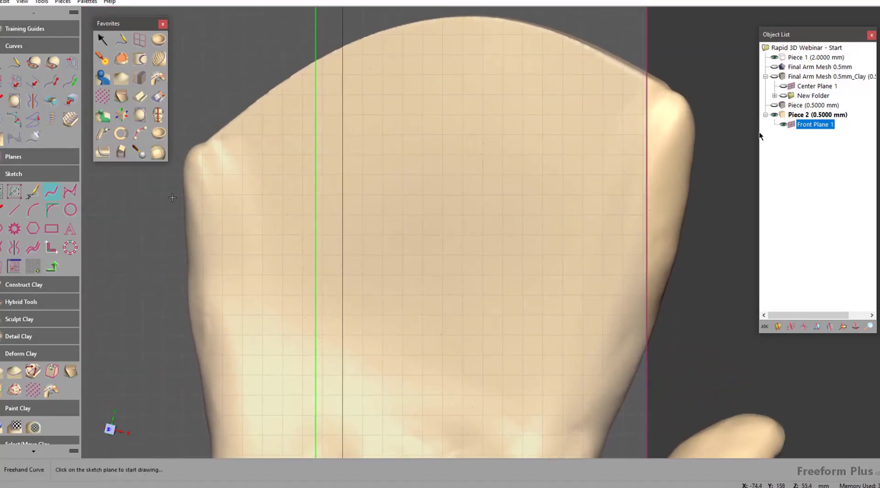
left_click(169, 197)
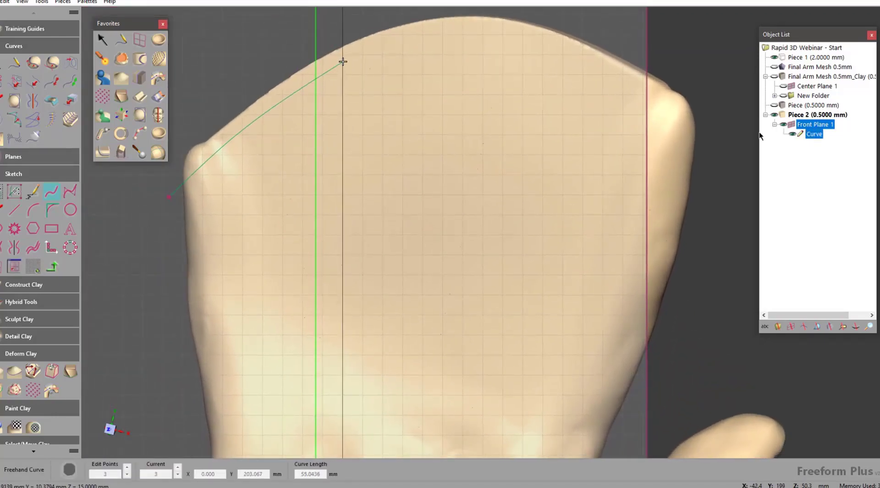
left_click(343, 61)
left_click(481, 25)
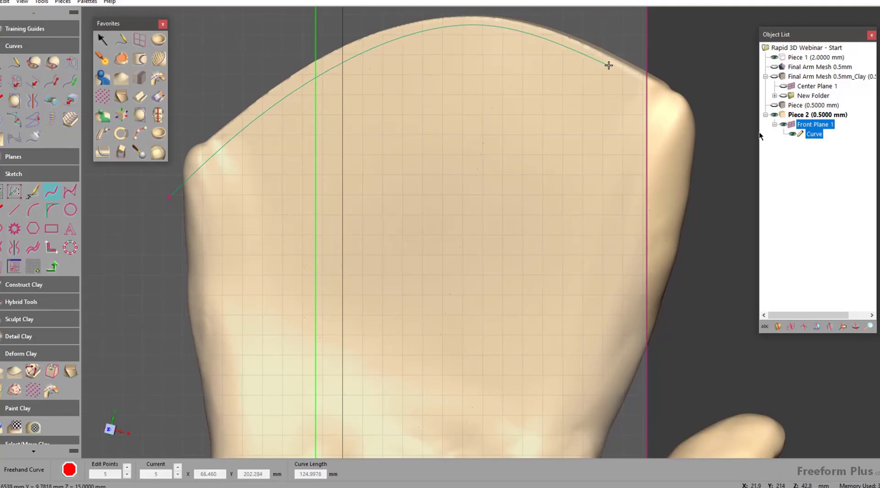
left_click(609, 64)
left_click(720, 132)
scroll(720, 131, "down", 5)
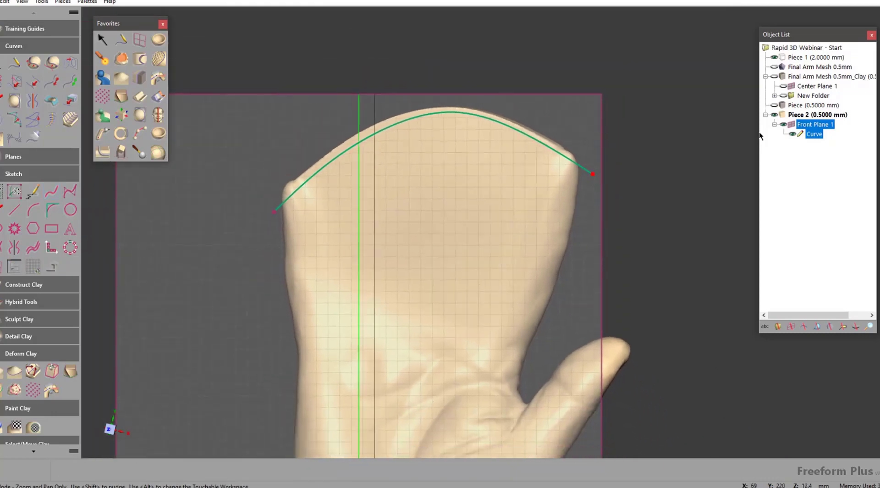
- Sketch a second freehand curve looping above the mitten tip to close the profile between the first curve's endpoints
scroll(459, 231, "down", 1)
left_click(582, 178)
left_click(609, 90)
left_click(516, 32)
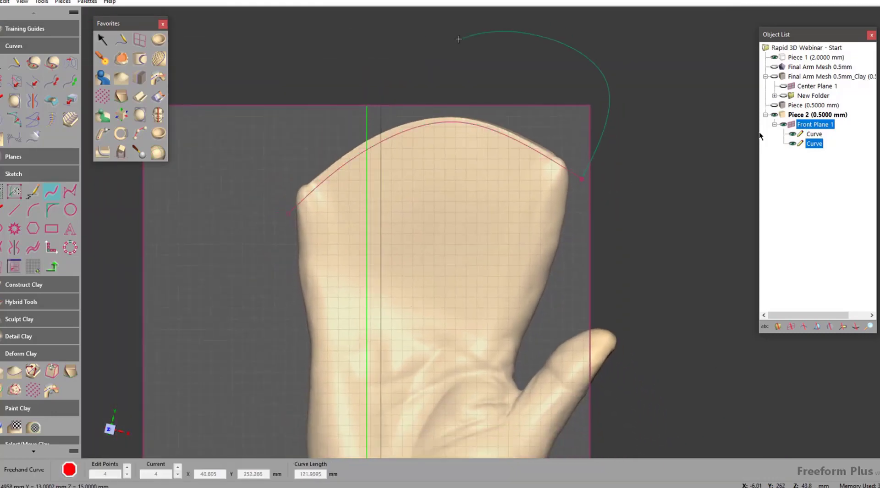
left_click(289, 212)
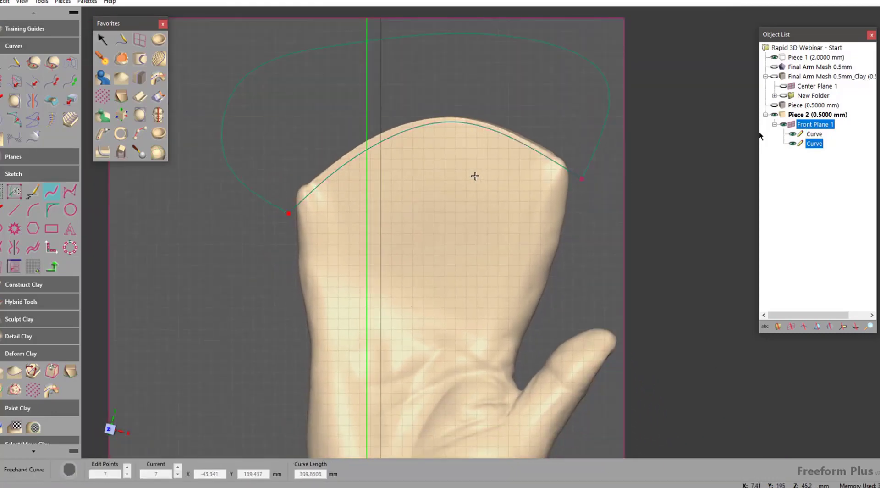
- Wire Cut the clay inside the closed profile through the mitten's upper edge, with Create in New Piece turned off
middle_click_drag(406, 177, 387, 243)
middle_click_drag(759, 136, 106, 94)
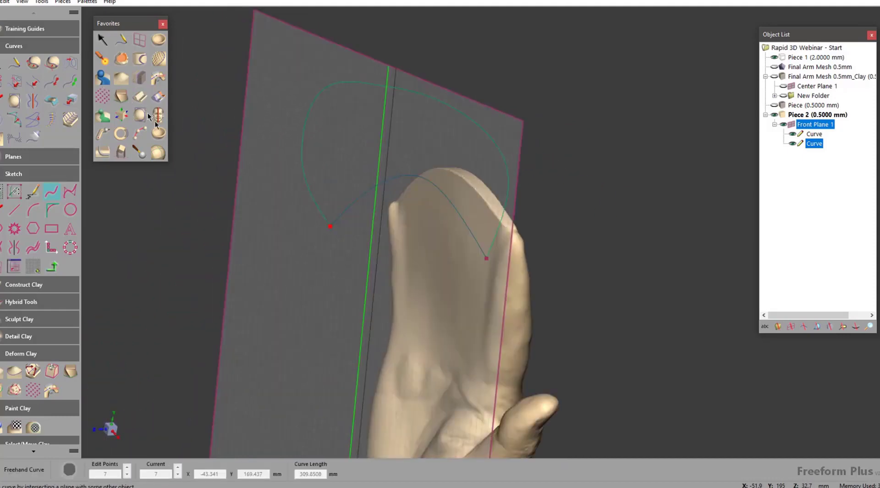
left_click(141, 97)
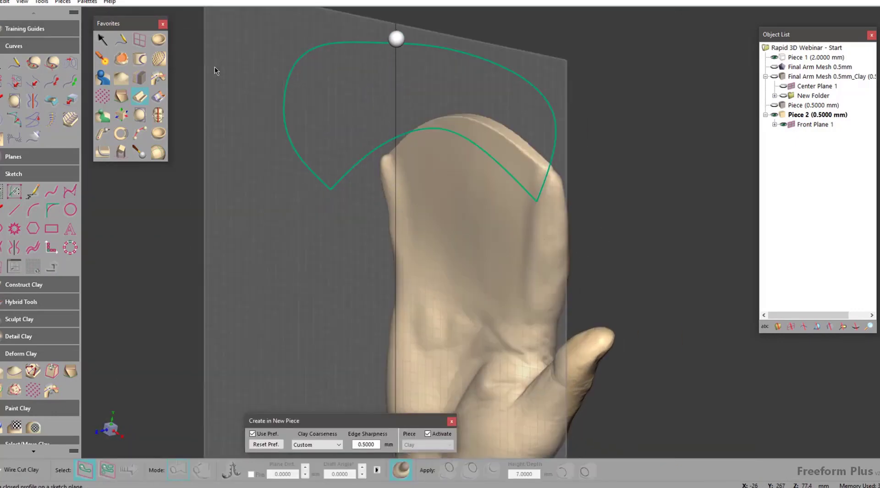
left_click(359, 172)
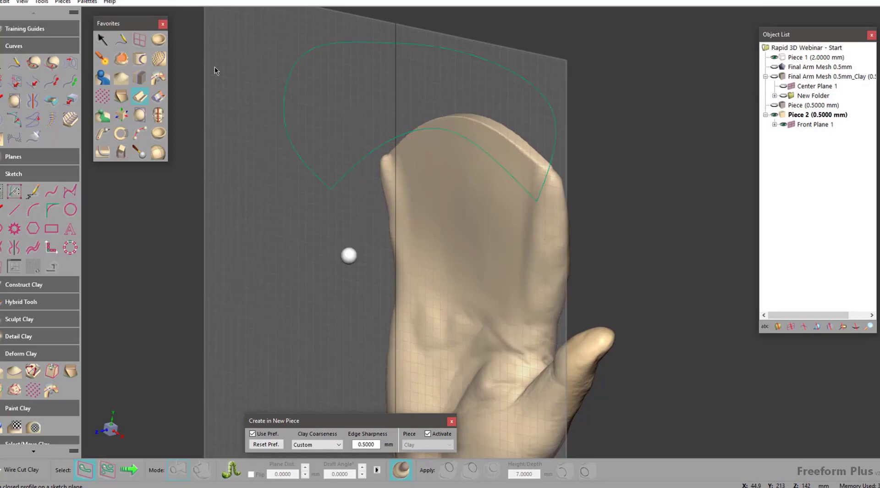
left_click(135, 475)
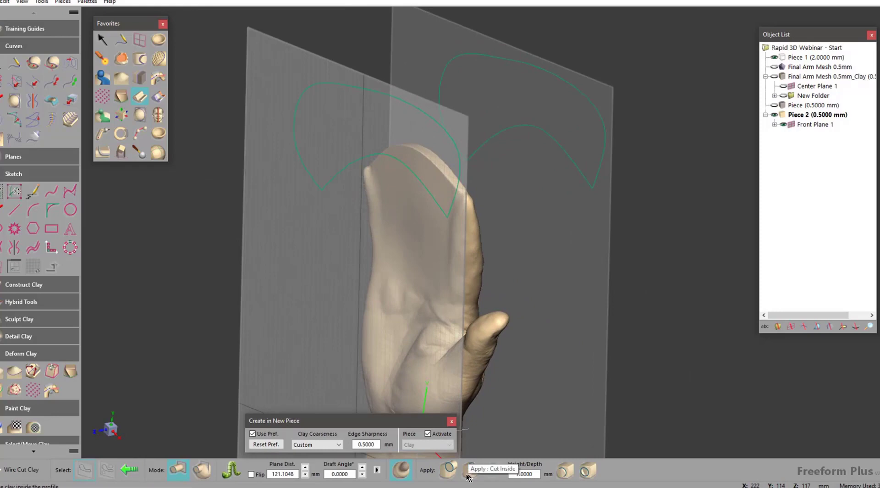
left_click(402, 474)
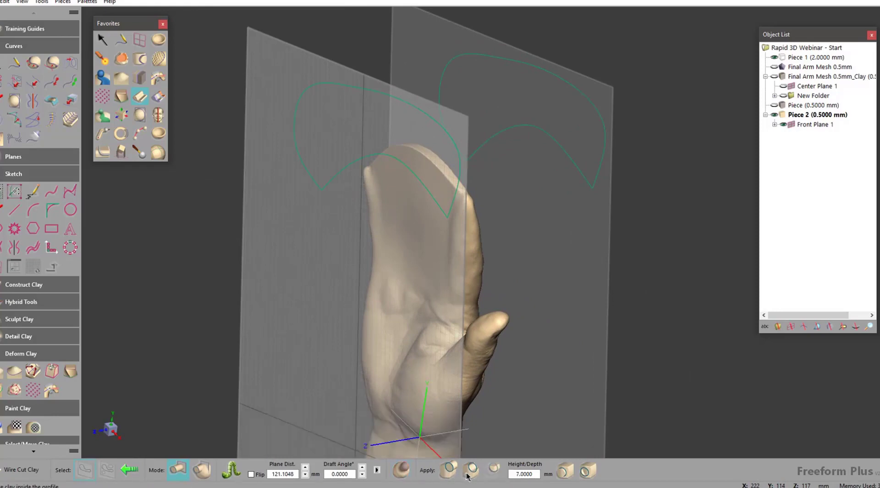
left_click(474, 475)
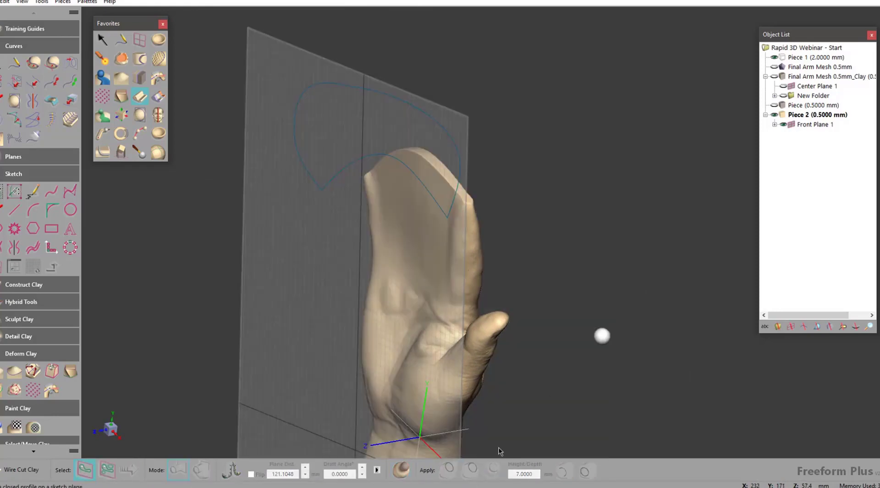
- Hide the front sketch plane and smooth the whole cut edge across the mitten tip with Smooth Area at 14 mm diameter
left_click(784, 124)
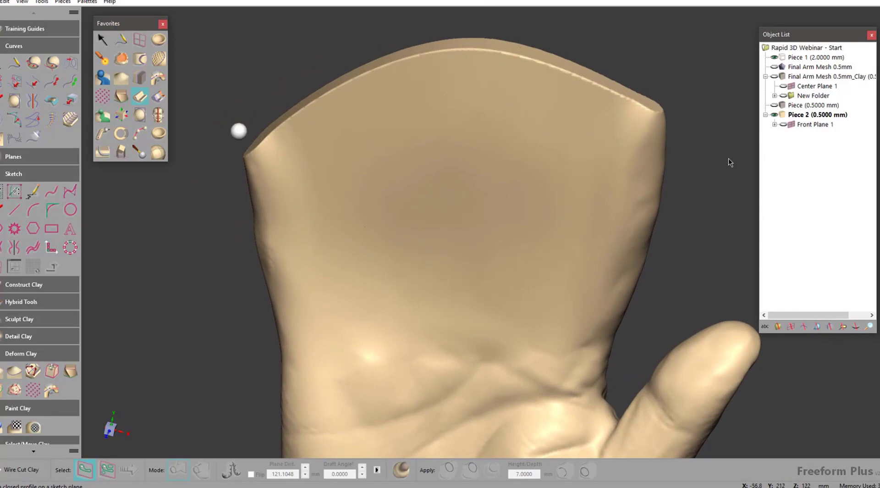
left_click(123, 60)
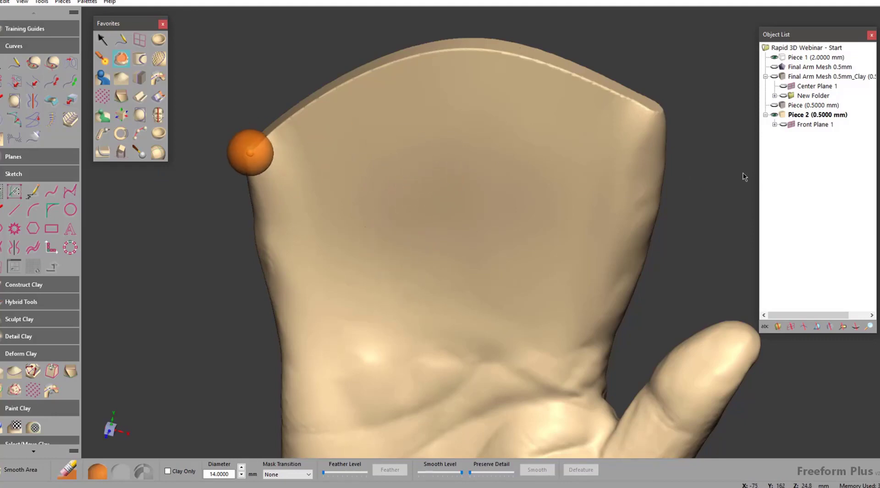
mouse_move(249, 153)
left_mouse_down()
mouse_move(285, 154)
mouse_move(566, 61)
mouse_move(577, 74)
mouse_move(284, 165)
mouse_move(324, 78)
mouse_move(654, 108)
mouse_move(412, 55)
left_mouse_up()
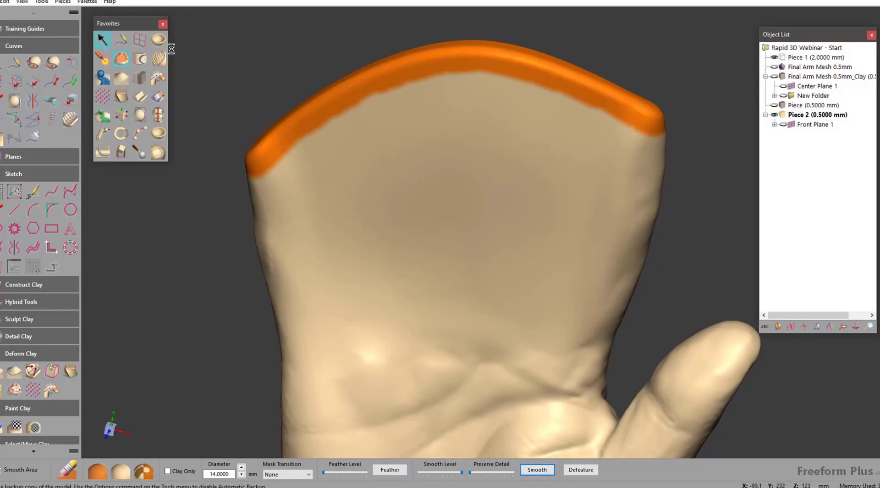
- Start a Draw Curve on the clay at the mitten tip's index-side corner and place points along the side edge toward the thumb
middle_click_drag(388, 298, 524, 147)
middle_click_drag(388, 156, 329, 211)
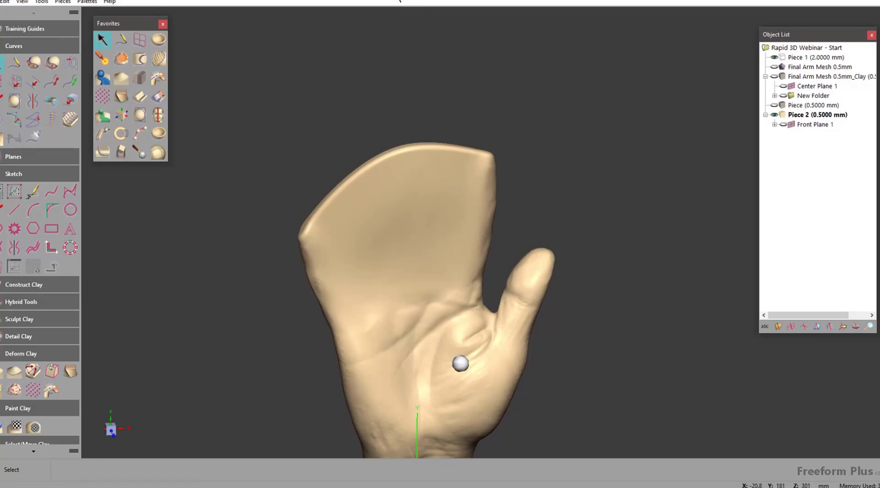
middle_click_drag(461, 364, 508, 279)
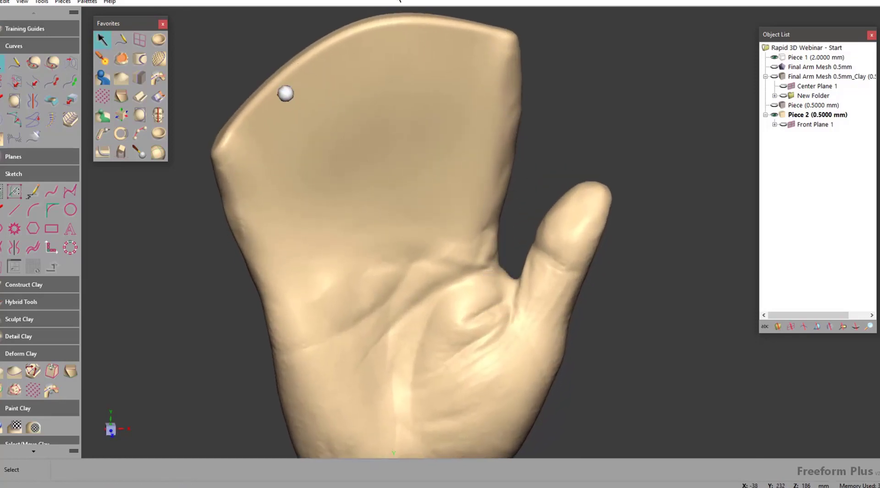
left_click(121, 41)
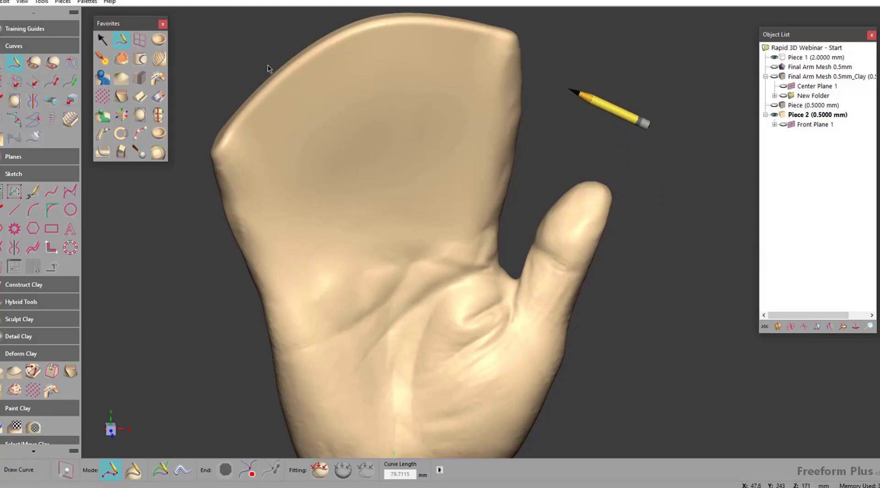
middle_click_drag(558, 113, 642, 85)
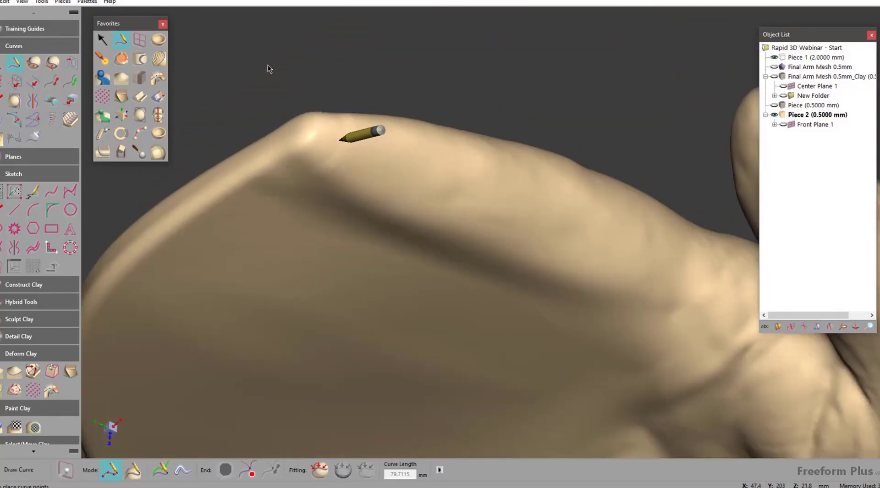
left_click(343, 135)
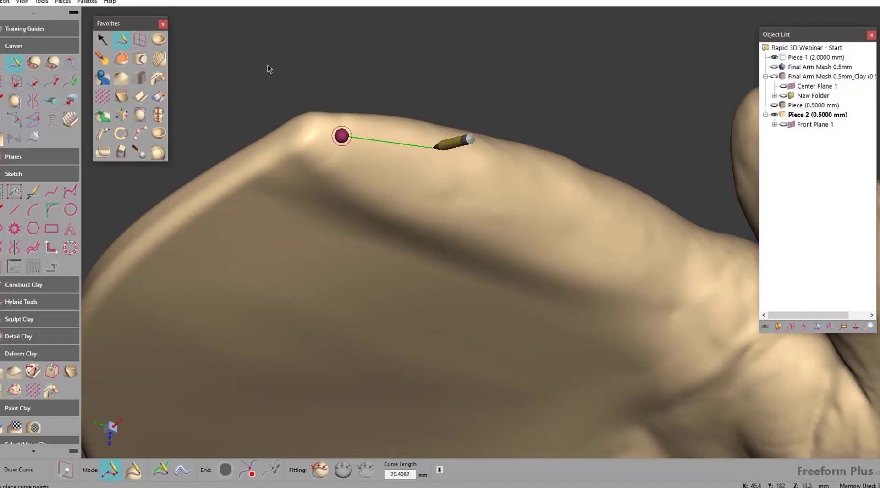
left_click(422, 140)
left_click(498, 158)
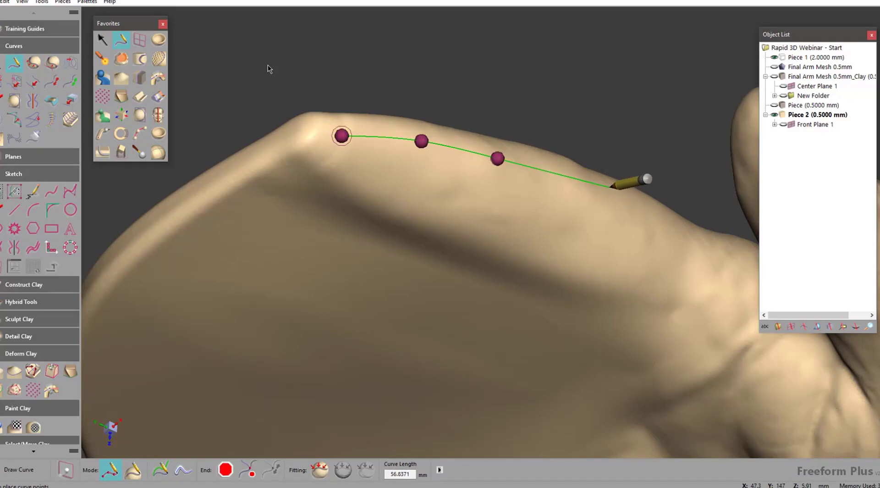
left_click(602, 196)
left_click(700, 233)
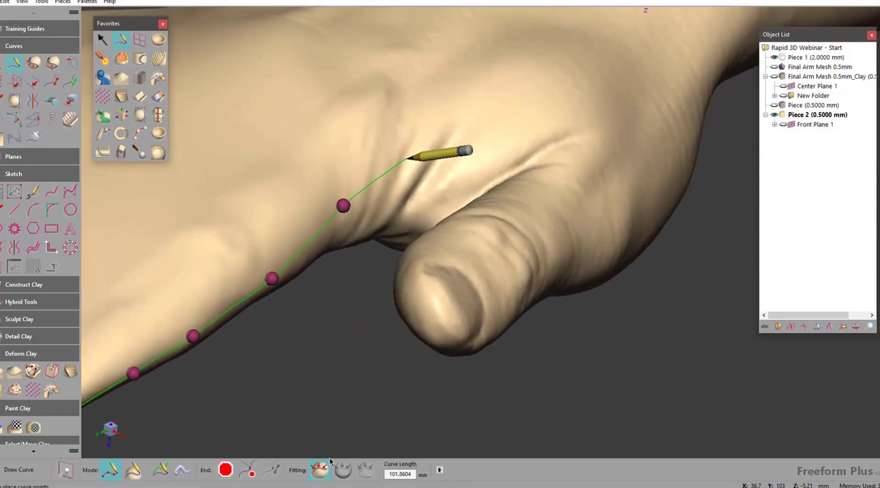
- Continue the curve across the skin folds of the thumb web to the base of the thumb
left_click(405, 160)
left_click(496, 147)
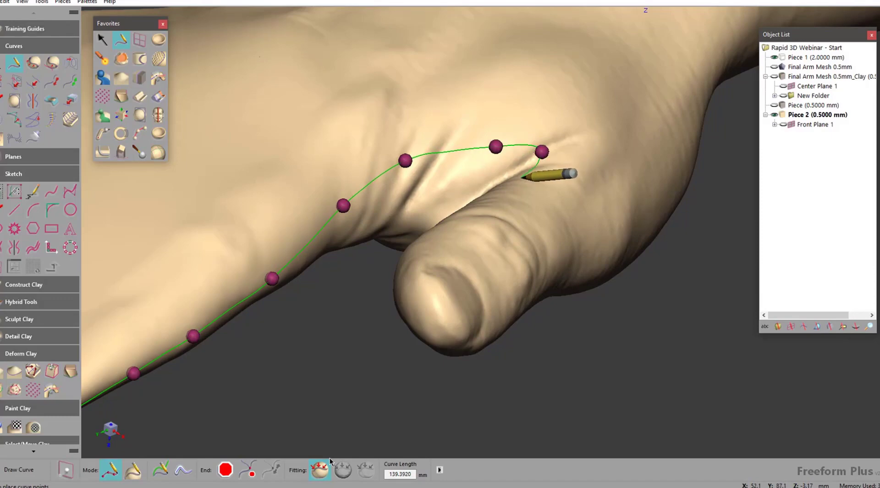
middle_click_drag(506, 140, 512, 155)
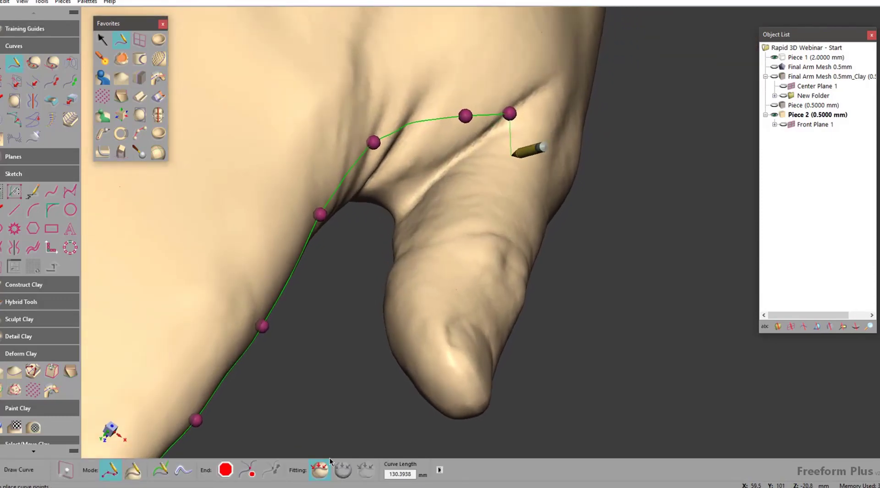
left_click(489, 212)
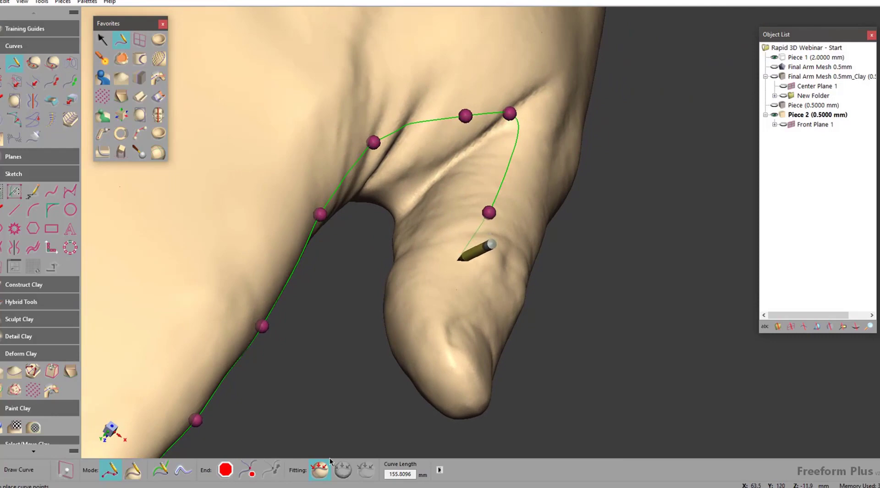
key("ctrl+z")
key("ctrl+z")
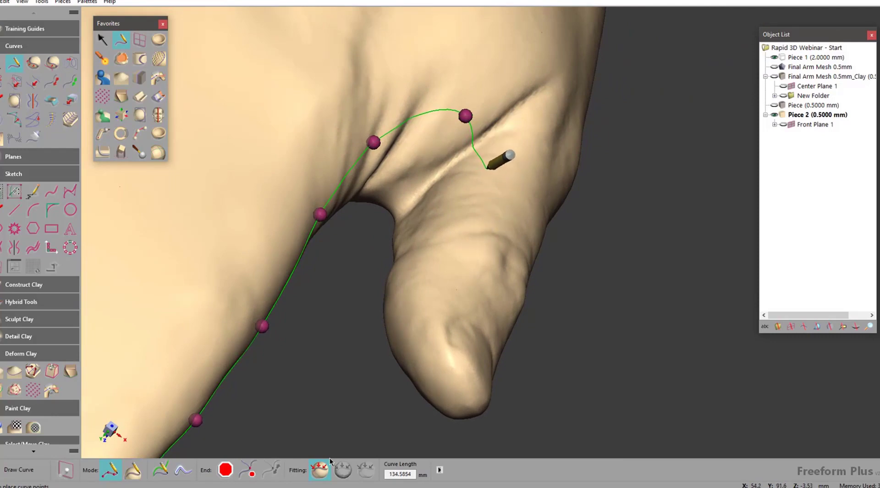
- Run the curve from the thumb web along the thumb, around its tip and back along its outer side
left_click(486, 169)
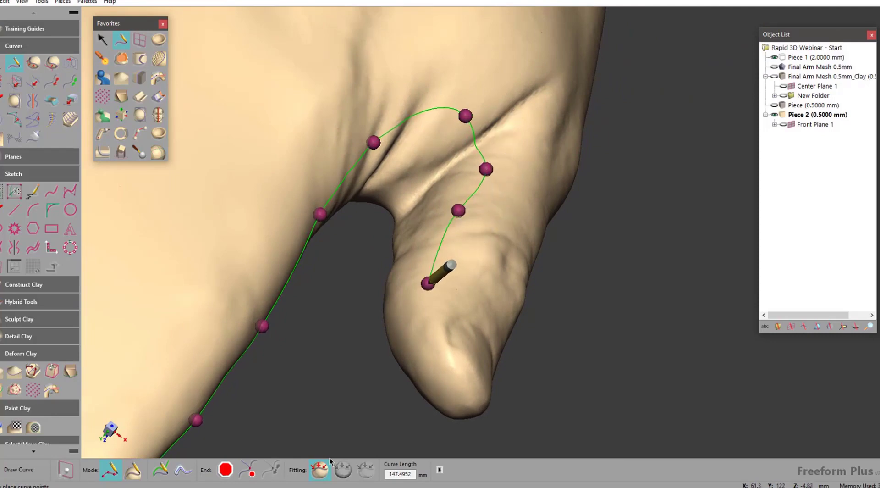
left_click(442, 358)
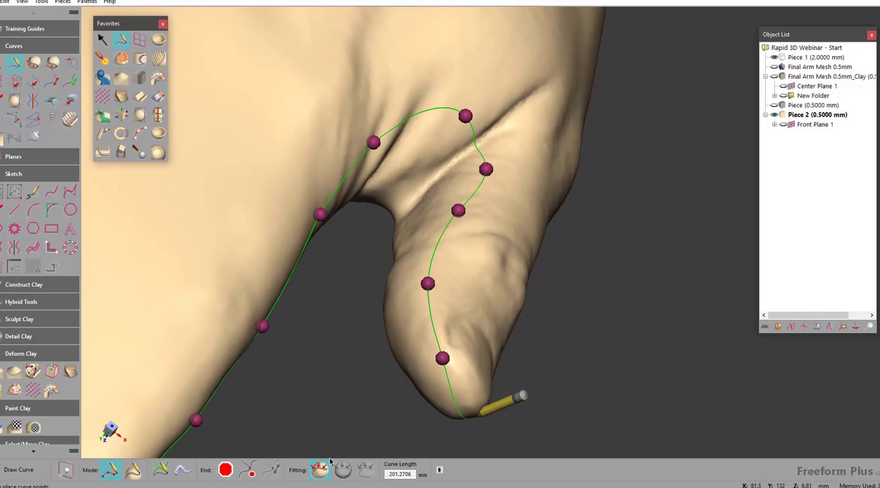
mouse_move(458, 399)
middle_mouse_down()
mouse_move(372, 190)
mouse_move(289, 257)
middle_mouse_up()
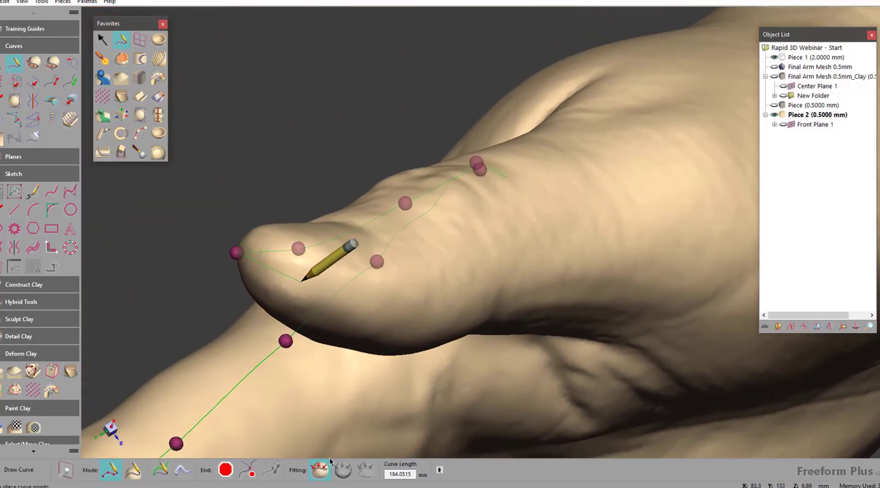
left_click(318, 292)
left_click(431, 274)
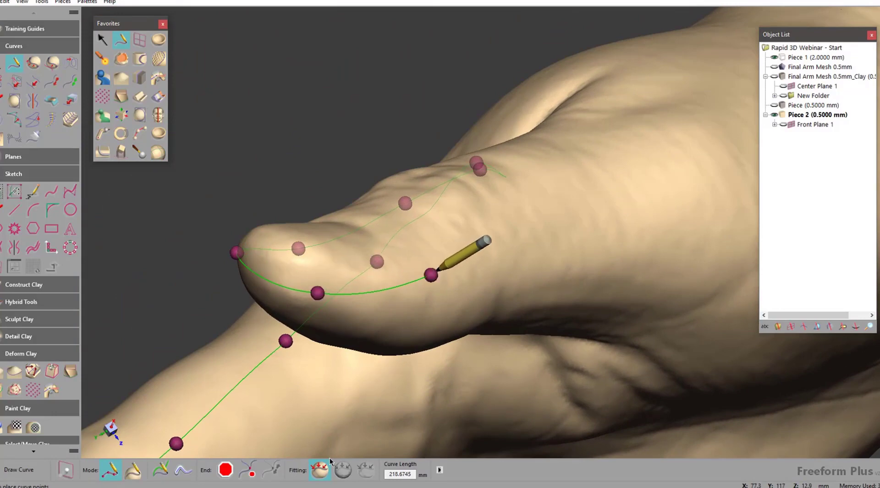
left_click(546, 227)
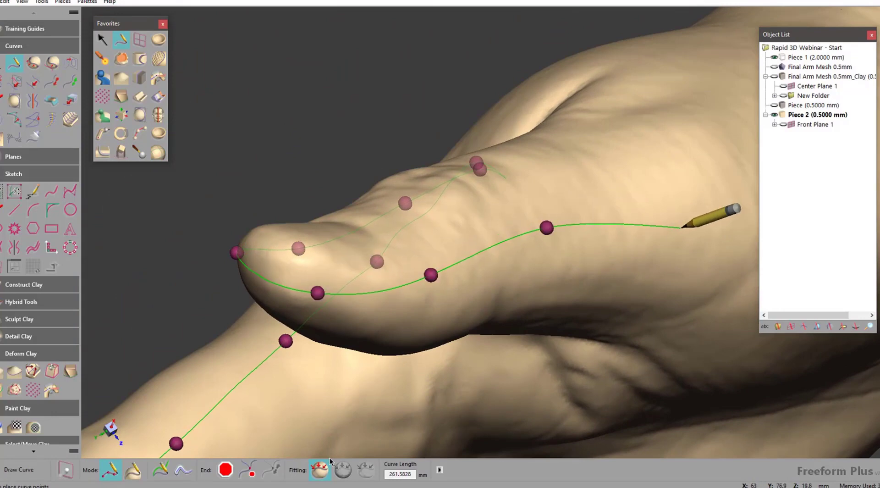
- Extend the curve from the thumb's outer side over the thumb base and past the wrist onto the forearm
middle_click_drag(683, 225, 576, 204)
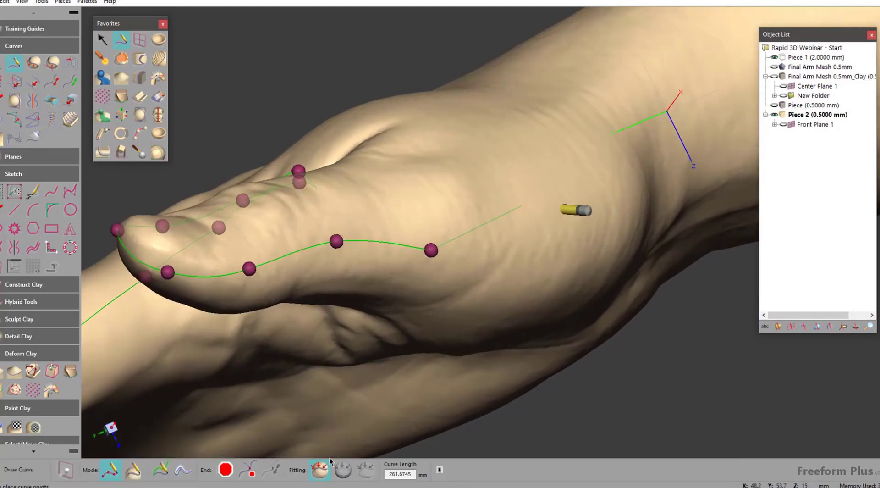
left_click(566, 210)
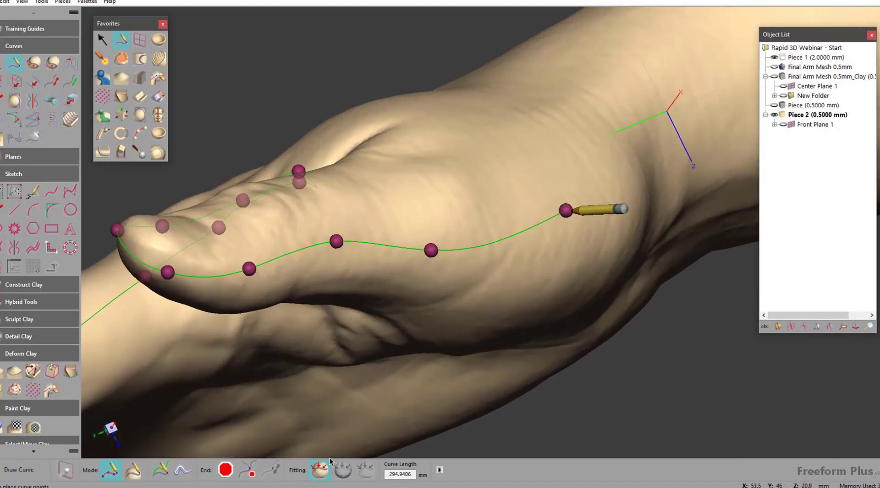
left_click(622, 127)
double_click(692, 94)
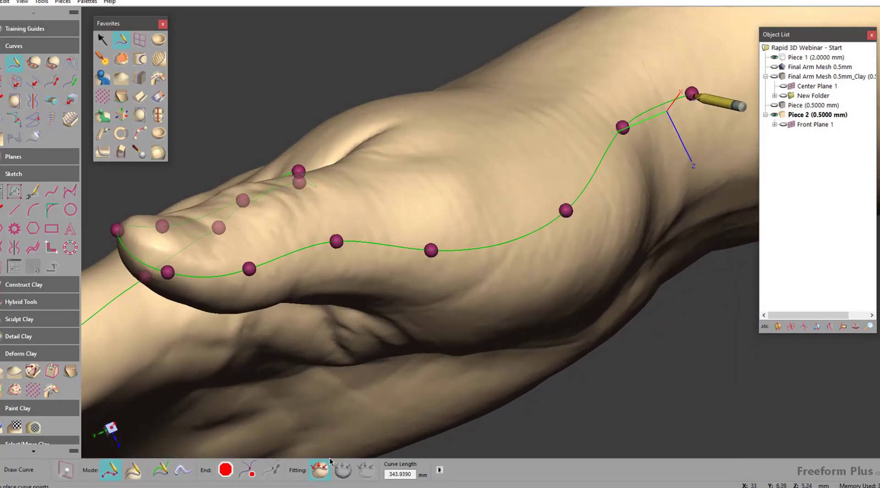
mouse_move(692, 94)
middle_mouse_down()
mouse_move(525, 179)
mouse_move(535, 169)
mouse_move(270, 170)
middle_mouse_up()
left_click(538, 160)
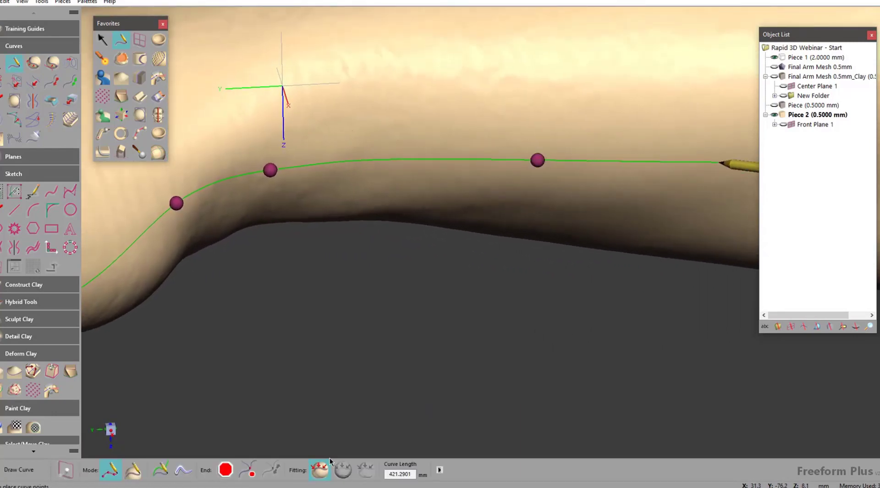
- Continue the curve along the thumb side of the forearm and begin turning it across the arm
mouse_move(702, 164)
middle_mouse_down()
mouse_move(556, 159)
mouse_move(431, 181)
mouse_move(469, 165)
middle_mouse_up()
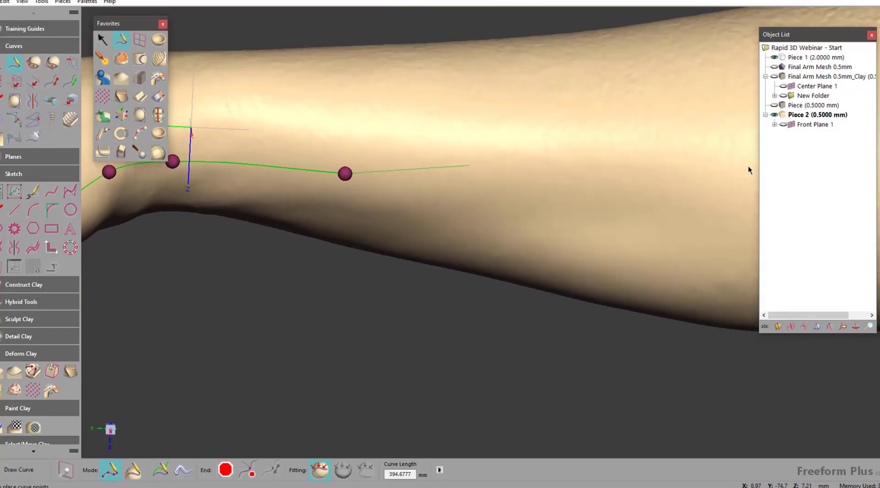
left_click(523, 187)
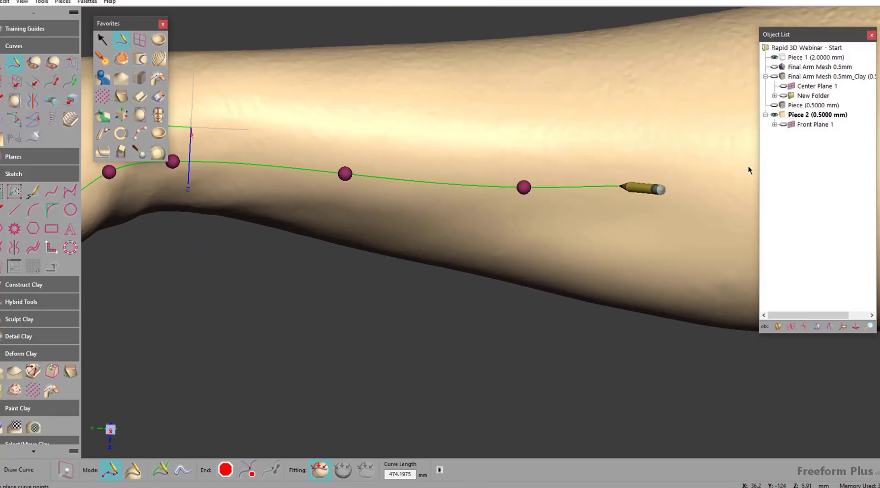
left_click(622, 186)
left_click(655, 149)
- Carry the curve across the forearm to its opposite side and turn it toward the open elbow end
middle_click_drag(683, 137, 565, 158)
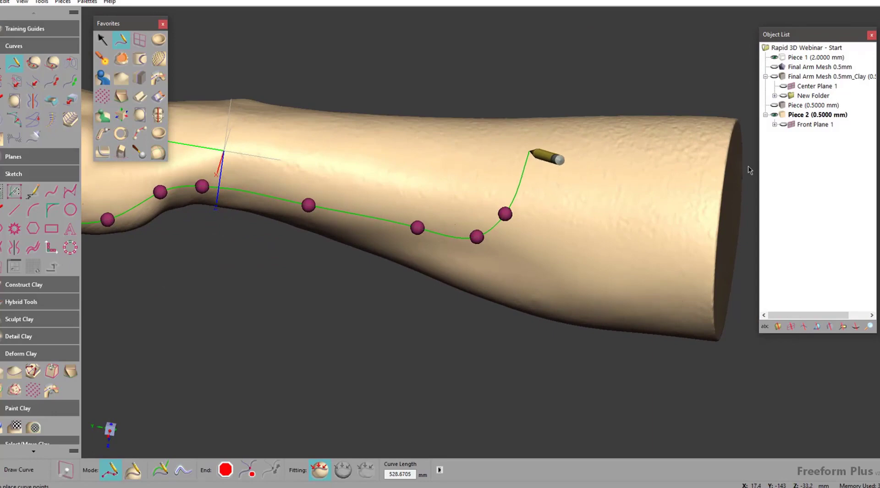
left_click(529, 151)
middle_click_drag(533, 117, 546, 80)
left_click(544, 73)
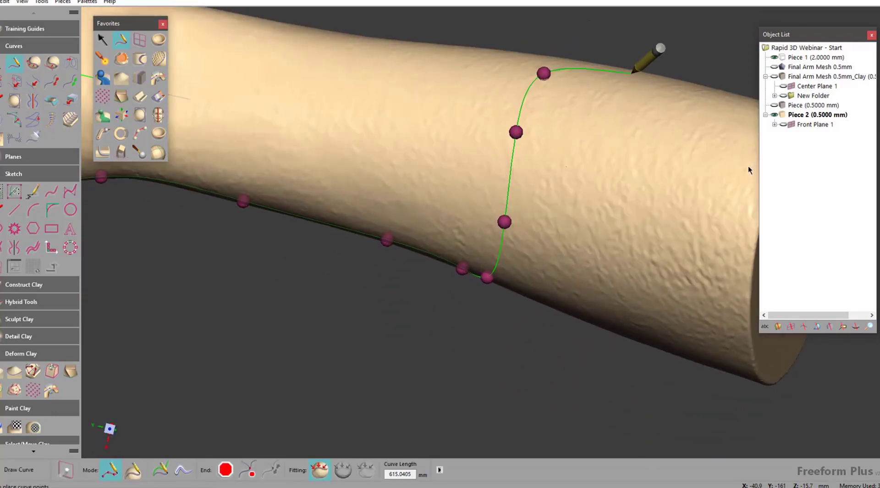
- Run the curve toward the elbow end, round the corner and bring it back across the forearm near the open end
left_click(646, 80)
left_click(709, 130)
left_click(674, 276)
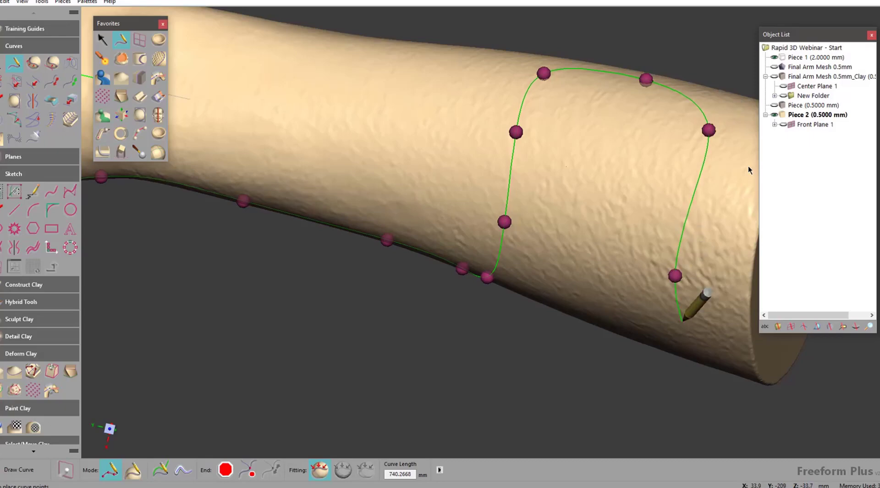
left_click(681, 340)
- Wrap the curve around the other face of the forearm, parallel to the open elbow end
mouse_move(682, 341)
middle_mouse_down()
mouse_move(714, 288)
mouse_move(596, 206)
mouse_move(559, 153)
middle_mouse_up()
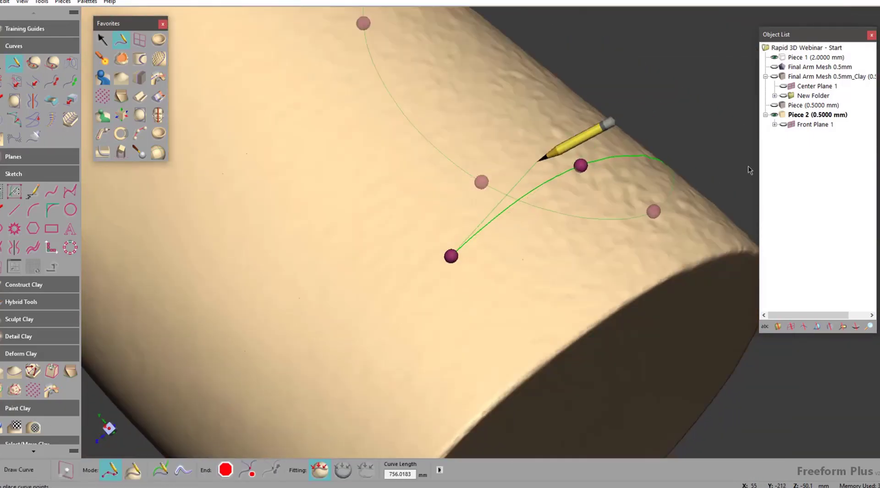
left_click(315, 362)
middle_click_drag(315, 362, 492, 246)
left_click(460, 241)
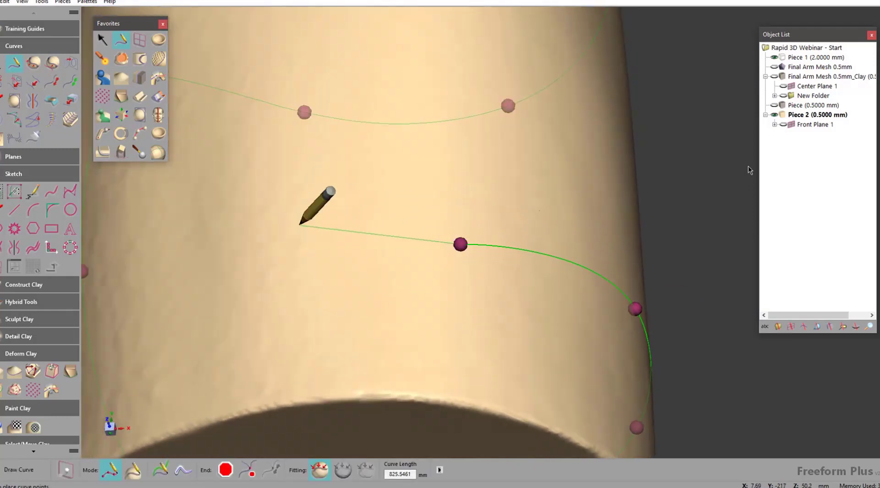
left_click(241, 252)
mouse_move(241, 252)
middle_mouse_down()
mouse_move(479, 301)
mouse_move(438, 340)
mouse_move(456, 379)
mouse_move(524, 349)
mouse_move(609, 269)
middle_mouse_up()
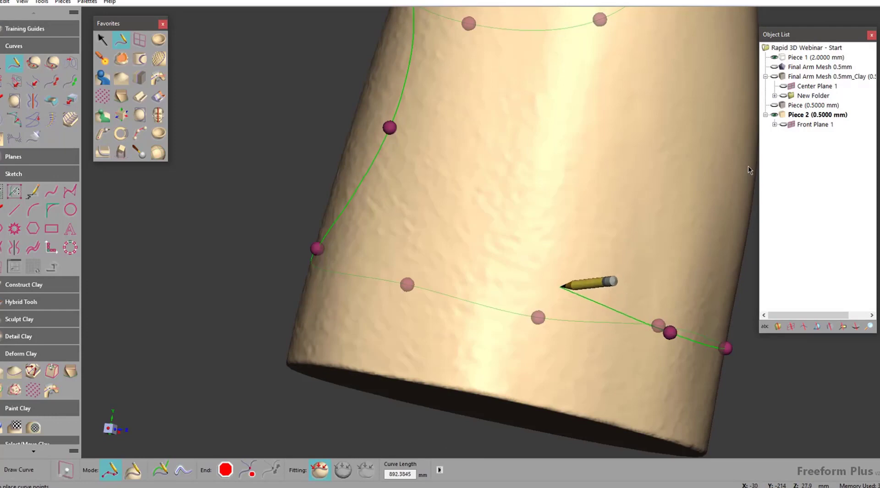
- Turn the curve away from the elbow end, lead it up the forearm and round it into a second crossing
left_click(564, 283)
left_click(470, 230)
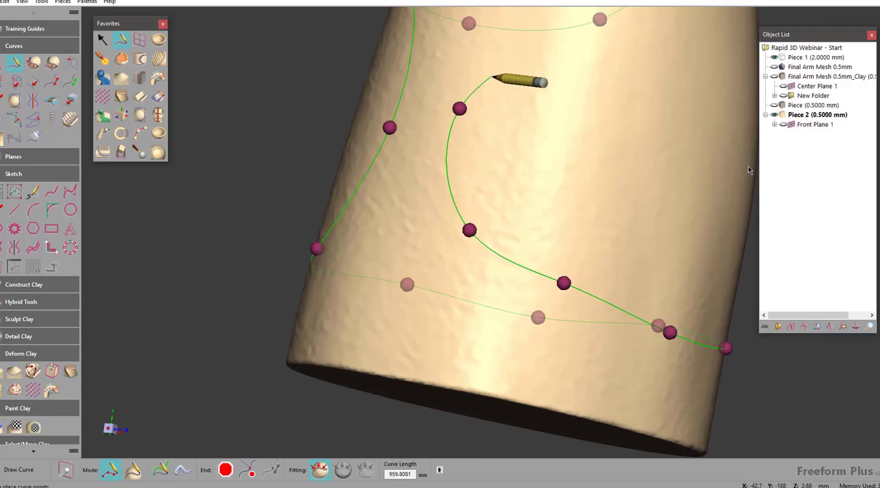
mouse_move(521, 82)
middle_mouse_down()
mouse_move(539, 299)
mouse_move(570, 273)
middle_mouse_up()
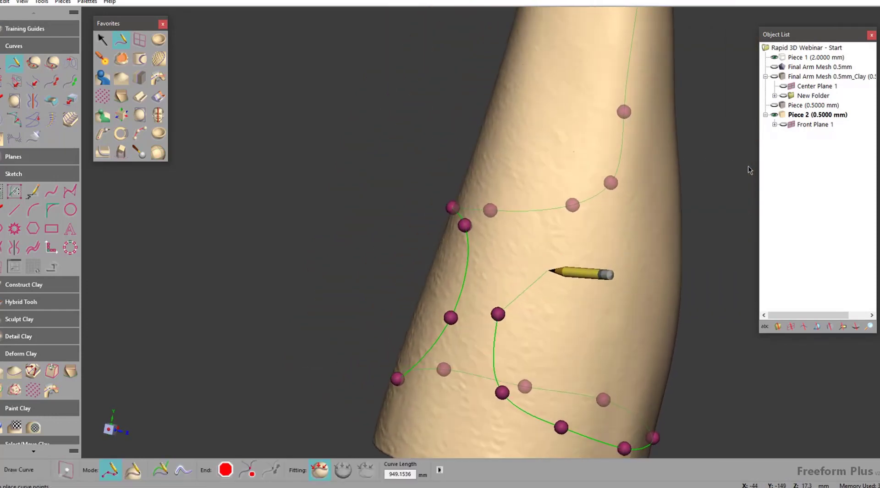
left_click(534, 247)
left_click(629, 246)
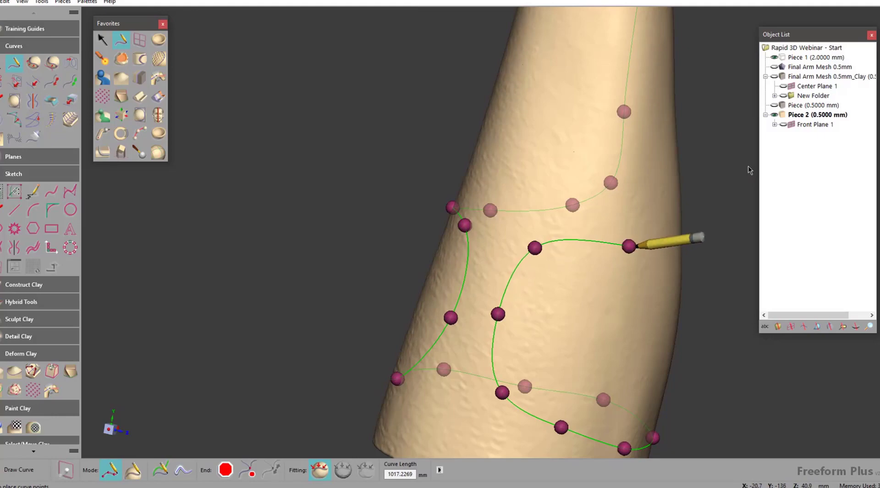
- Continue the curve onto the forearm's other face, turn it toward the hand and slant it up to the side of the wrist
mouse_move(637, 247)
middle_mouse_down()
mouse_move(564, 295)
mouse_move(456, 255)
middle_mouse_up()
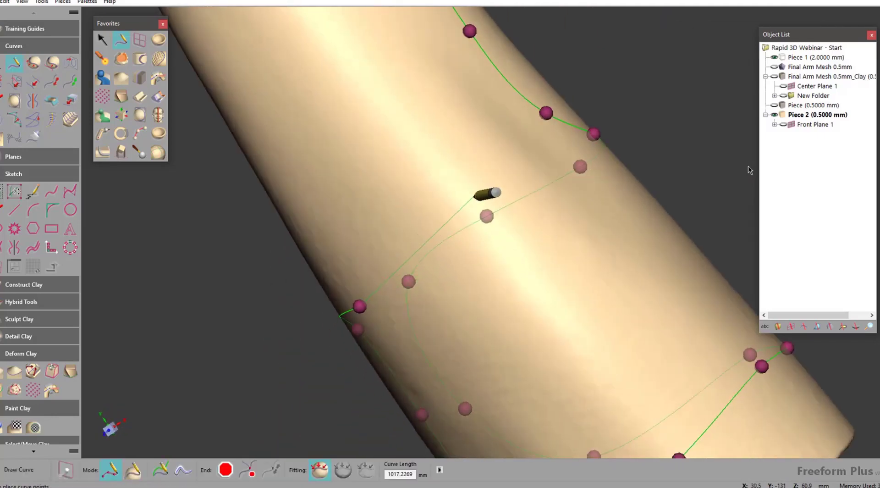
left_click(469, 195)
left_click(427, 91)
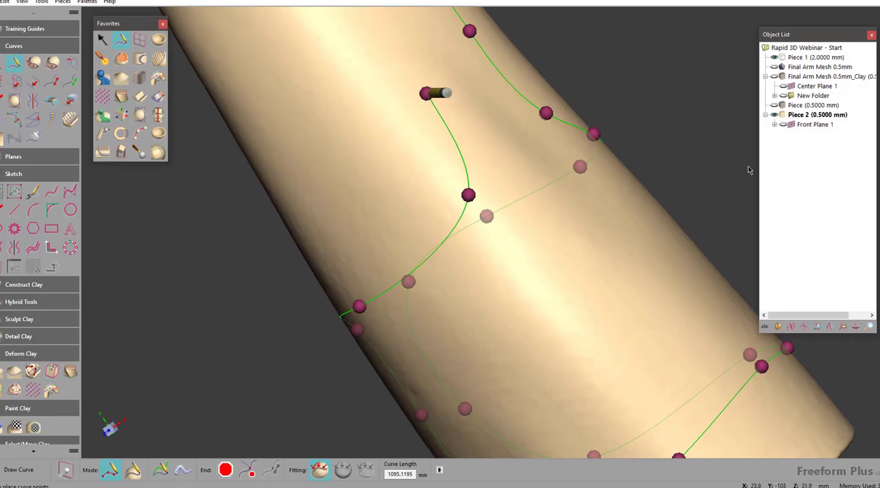
middle_click_drag(426, 91, 486, 304)
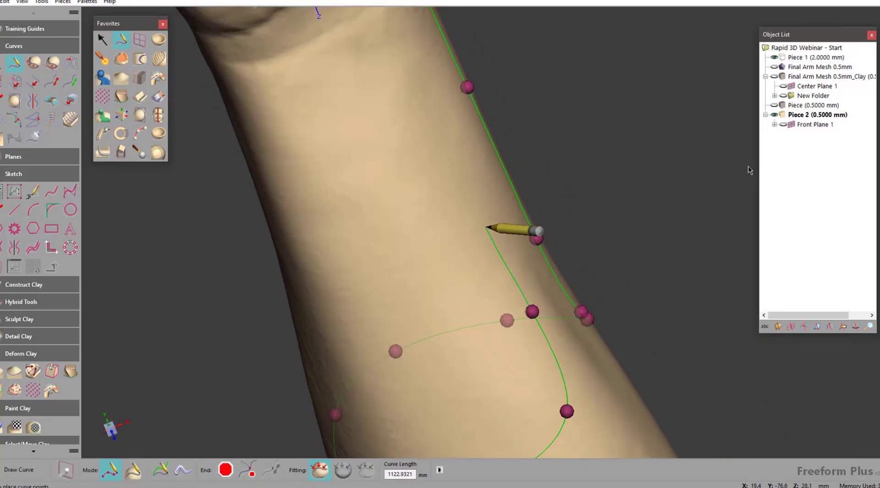
left_click(464, 192)
left_click(381, 102)
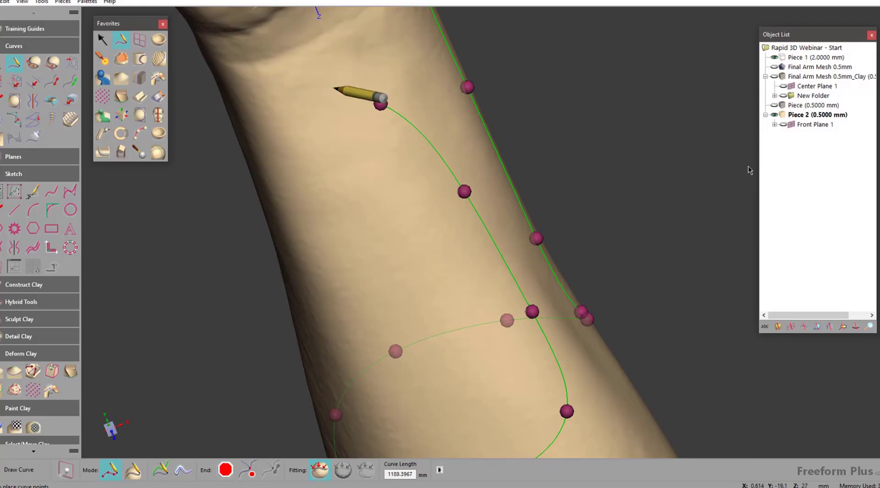
left_click(277, 86)
- Wrap the curve around the narrow side of the wrist and lead it across the palm side toward the thumb
mouse_move(277, 87)
middle_mouse_down()
mouse_move(279, 111)
mouse_move(499, 259)
middle_mouse_up()
mouse_move(749, 170)
middle_mouse_down()
mouse_move(570, 177)
mouse_move(749, 170)
middle_mouse_up()
middle_click_drag(601, 208, 633, 202)
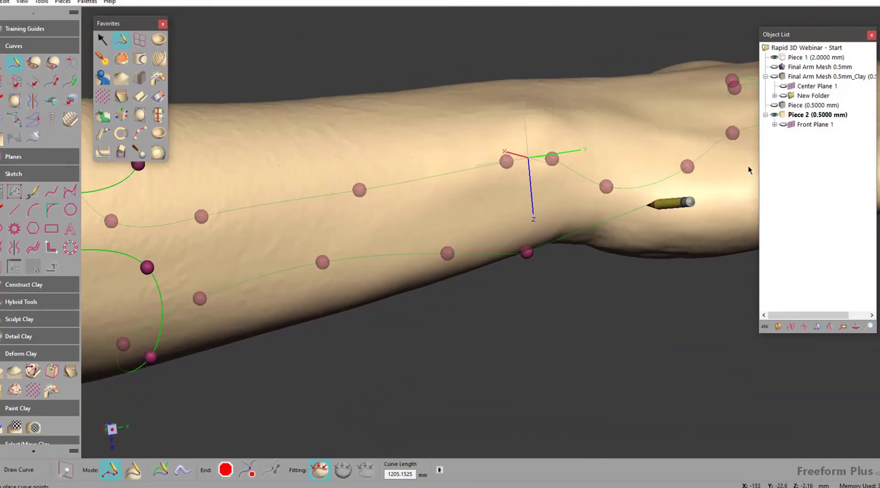
mouse_move(559, 182)
middle_mouse_down()
mouse_move(530, 180)
mouse_move(598, 172)
middle_mouse_up()
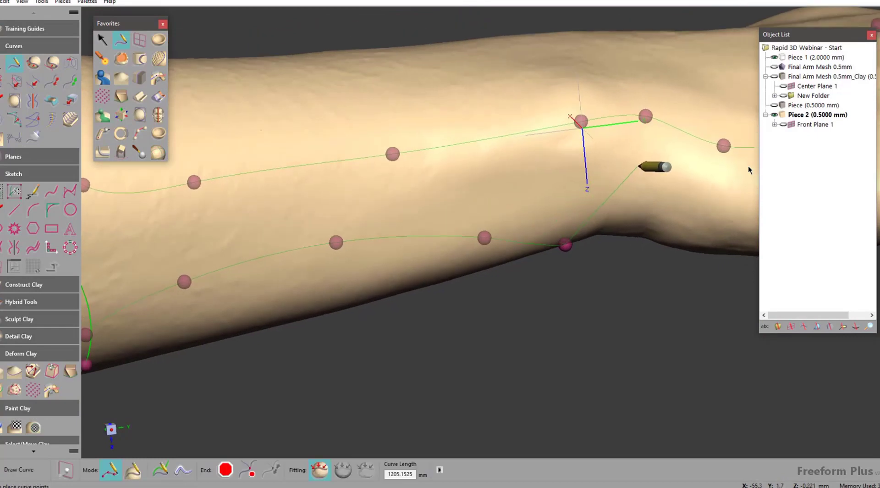
left_click(642, 167)
left_click(665, 78)
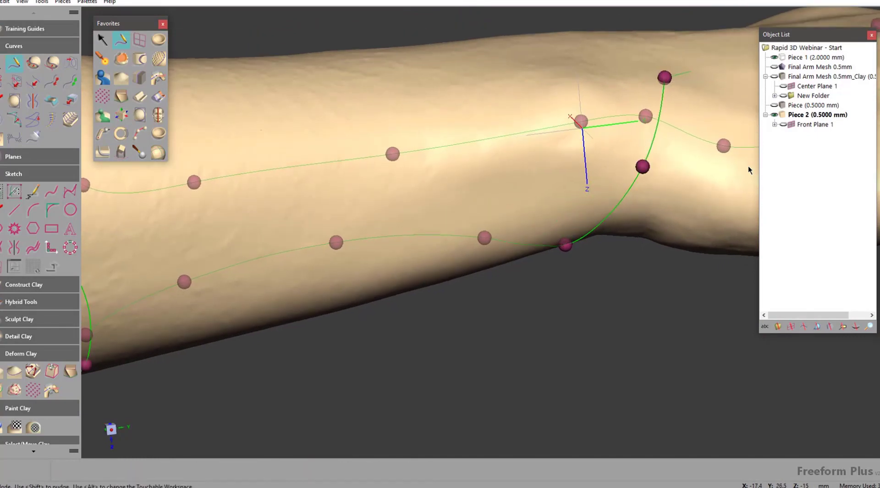
mouse_move(664, 77)
middle_mouse_down()
mouse_move(436, 216)
mouse_move(398, 395)
mouse_move(395, 308)
mouse_move(403, 320)
middle_mouse_up()
left_click(415, 226)
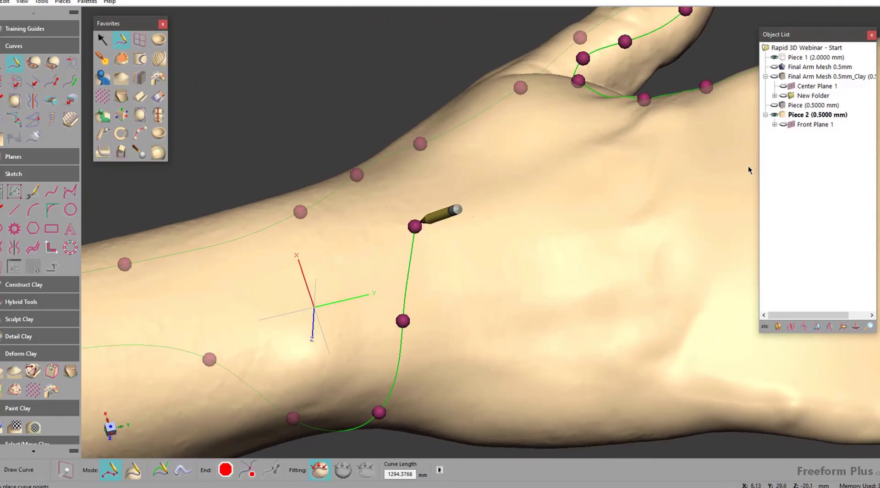
- Arch the curve around the base of the thumb and bring it down across the palm toward the edge opposite the thumb
left_click(478, 154)
left_click(592, 136)
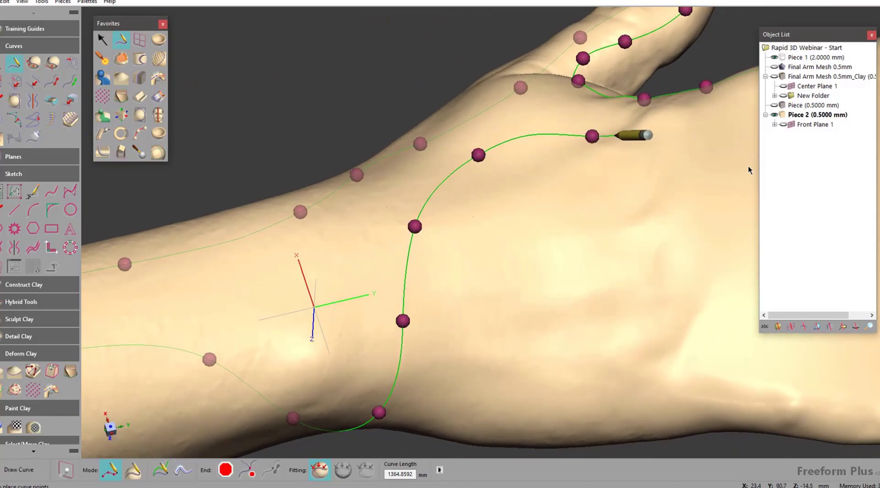
left_click(652, 187)
left_click(654, 276)
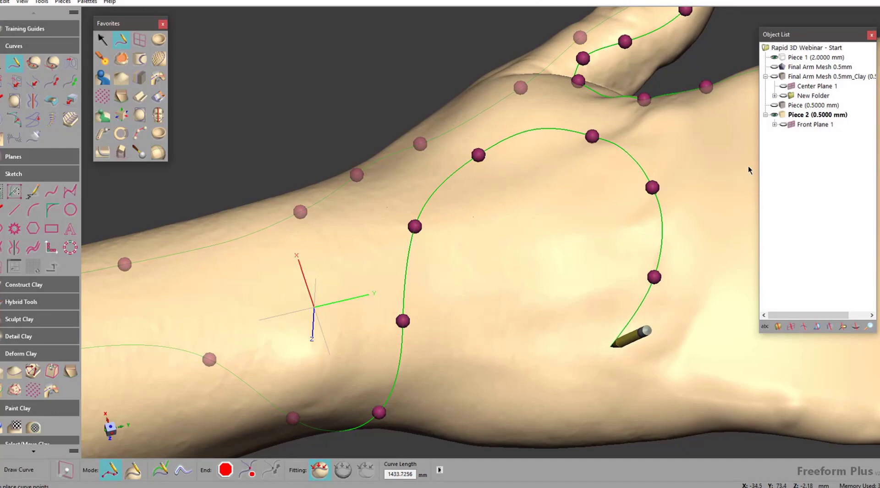
left_click(643, 365)
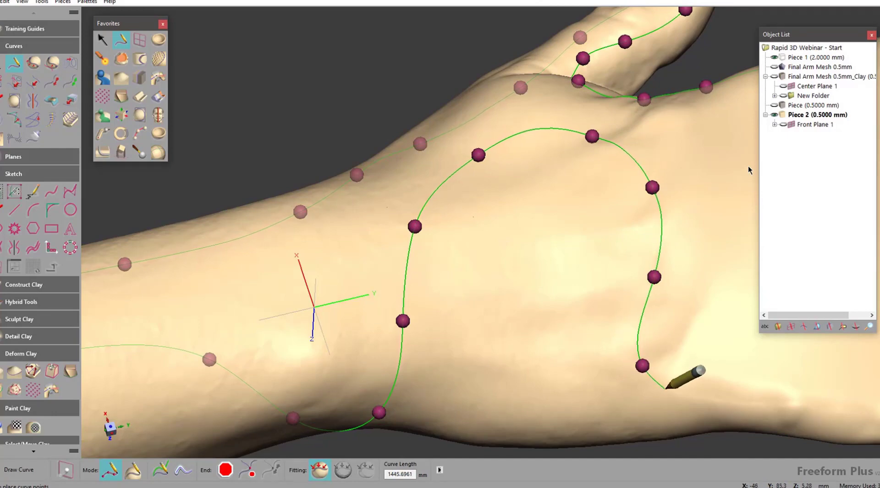
left_click(673, 406)
- Run the curve along the mitten's edge opposite the thumb, up to just before its outer corner
mouse_move(686, 383)
middle_mouse_down()
mouse_move(243, 337)
mouse_move(289, 333)
middle_mouse_up()
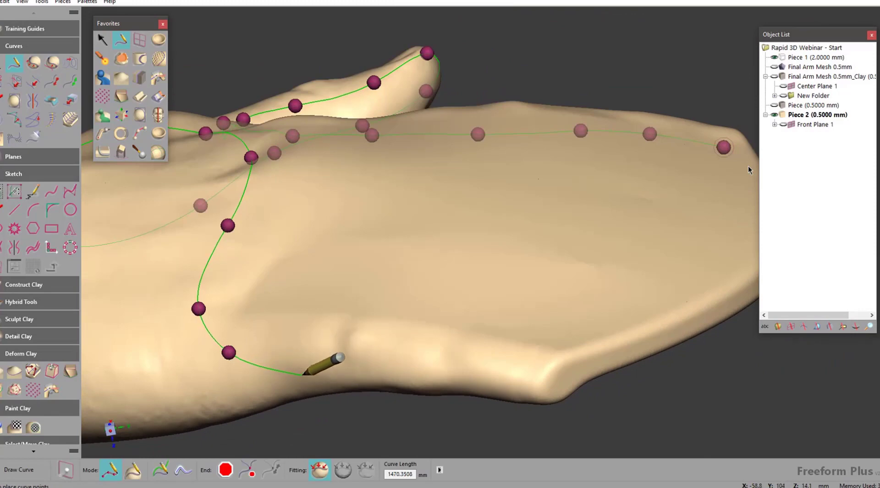
left_click(310, 360)
left_click(403, 352)
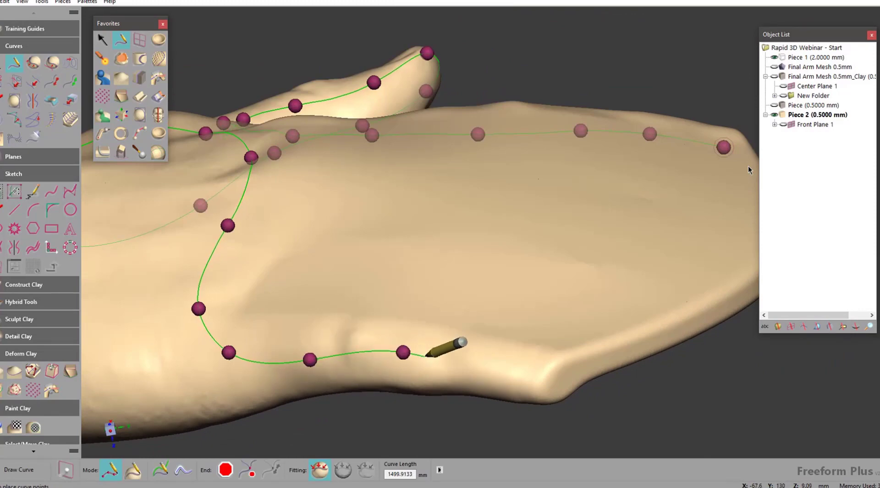
left_click(499, 372)
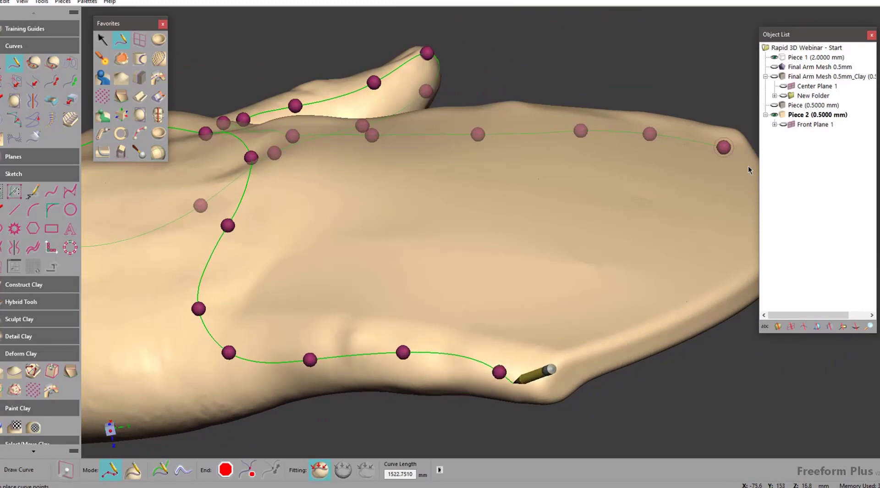
- Round the mitten's outer corner with the curve and follow the inside of the fingertip edge
mouse_move(520, 385)
middle_mouse_down()
mouse_move(548, 356)
mouse_move(385, 336)
mouse_move(270, 205)
mouse_move(269, 149)
mouse_move(225, 83)
middle_mouse_up()
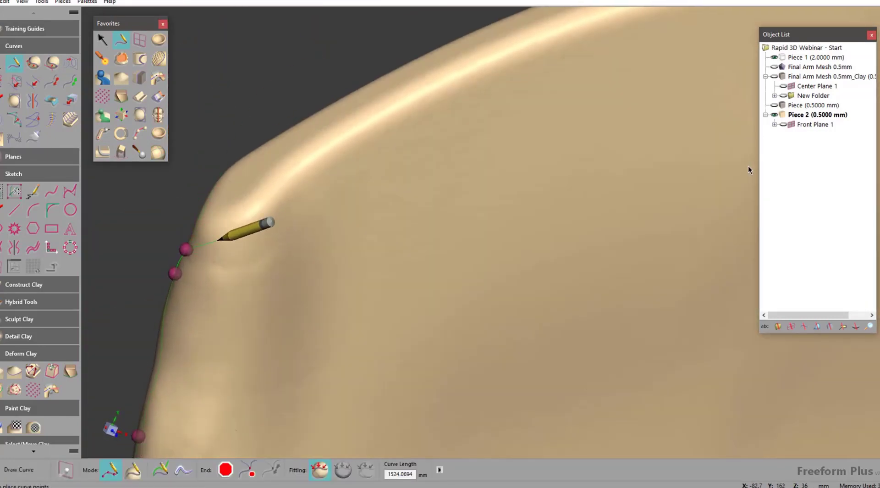
left_click(268, 235)
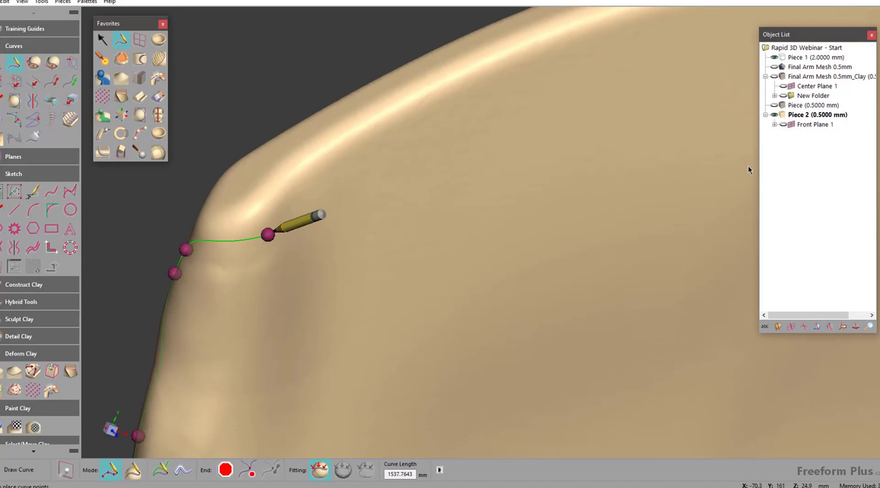
left_click(344, 175)
left_click(593, 46)
- Carry the curve along the rest of the fingertip edge, close it onto its start point and finish drawing
mouse_move(652, 23)
middle_mouse_down()
mouse_move(558, 48)
mouse_move(292, 189)
mouse_move(282, 154)
middle_mouse_up()
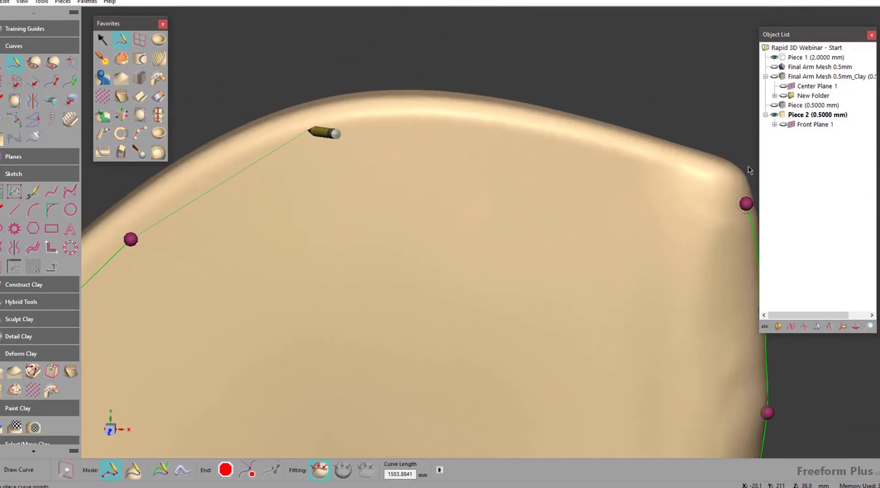
left_click(337, 141)
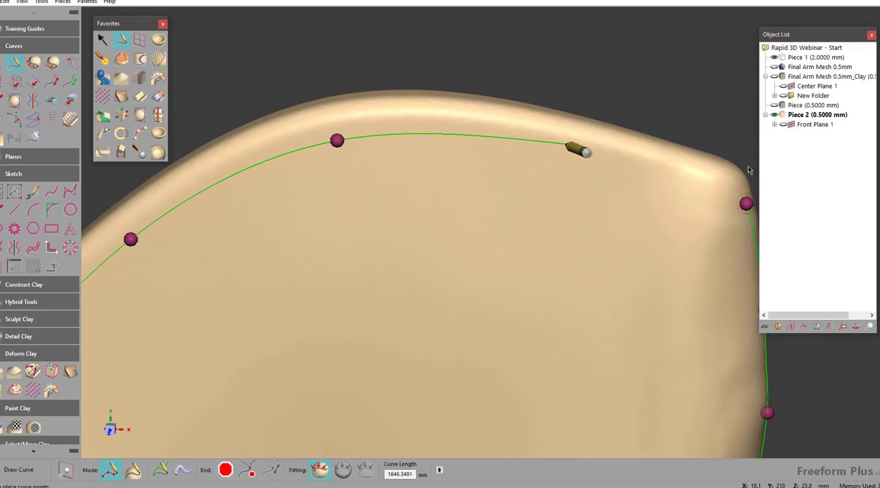
left_click(569, 149)
left_click(648, 171)
middle_click_drag(651, 171, 294, 260)
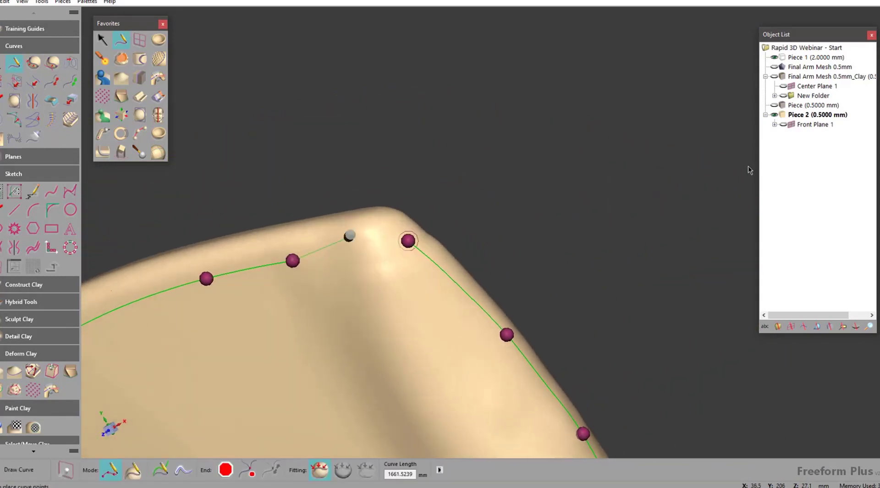
left_click(408, 240)
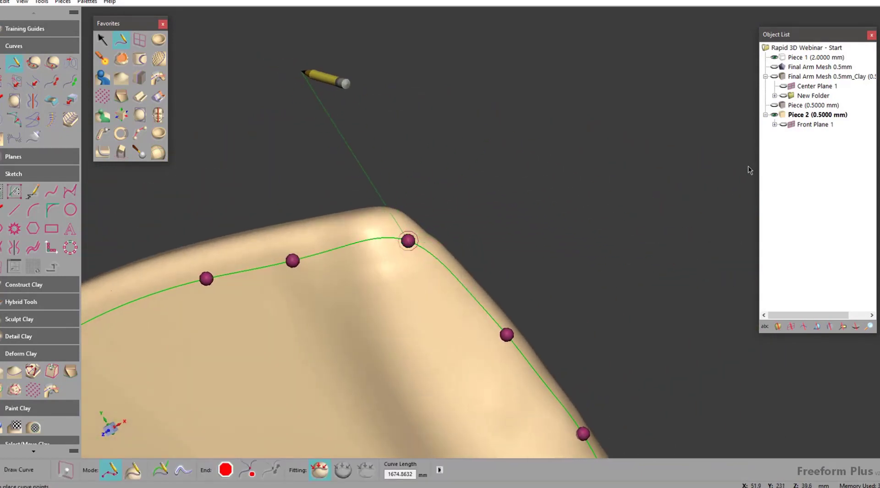
key("e")
middle_click_drag(393, 170, 589, 232)
middle_click_drag(749, 166, 693, 223)
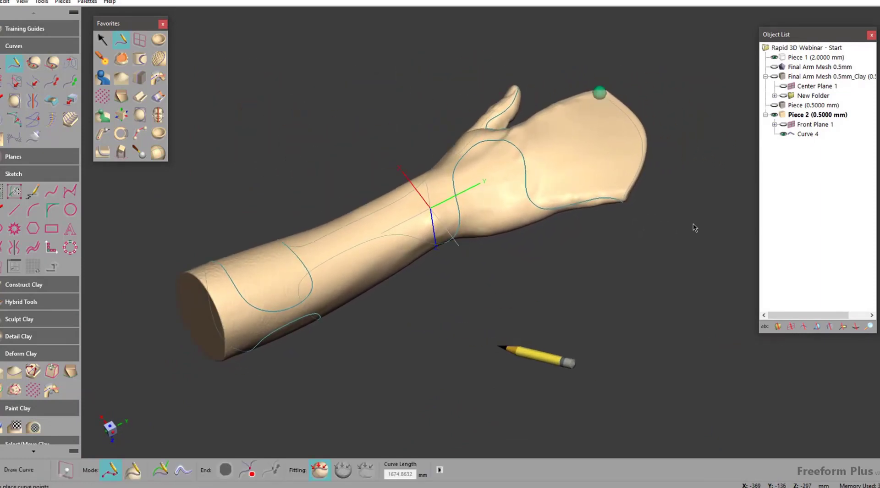
left_click(101, 40)
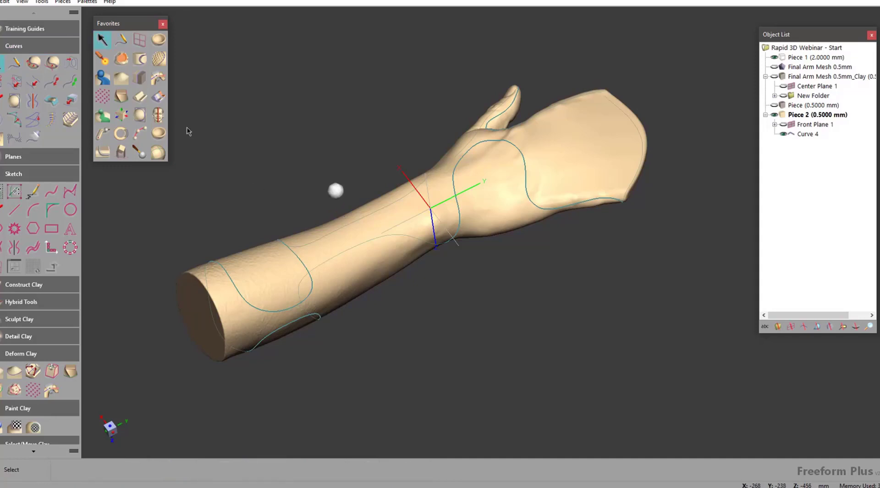
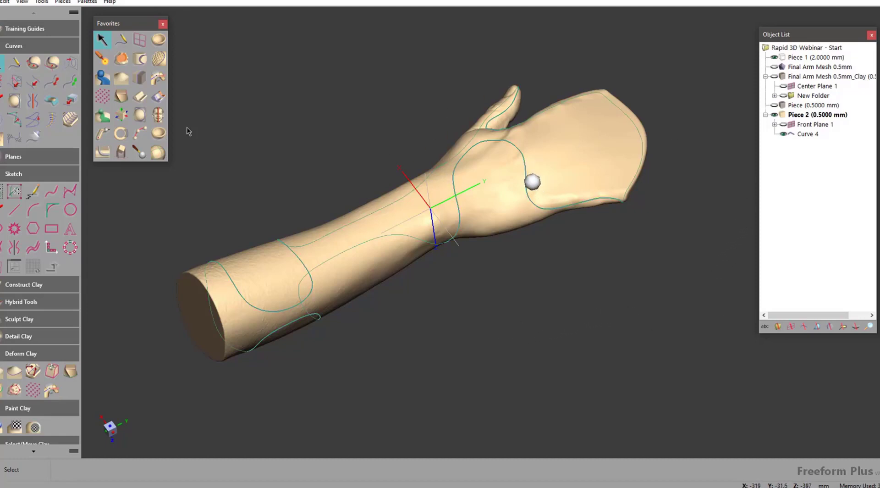
- Start a Ridge with the Square profile and Surface orientation along the closed hand and forearm curve
left_click(103, 153)
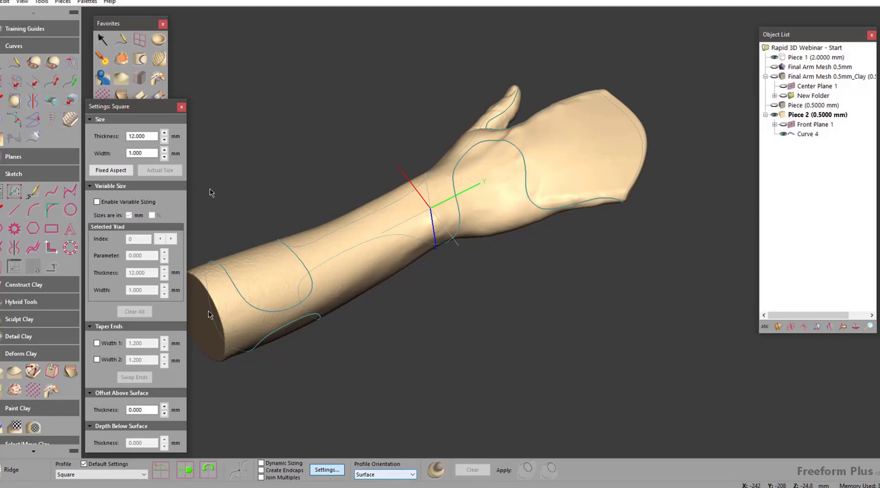
left_click(181, 109)
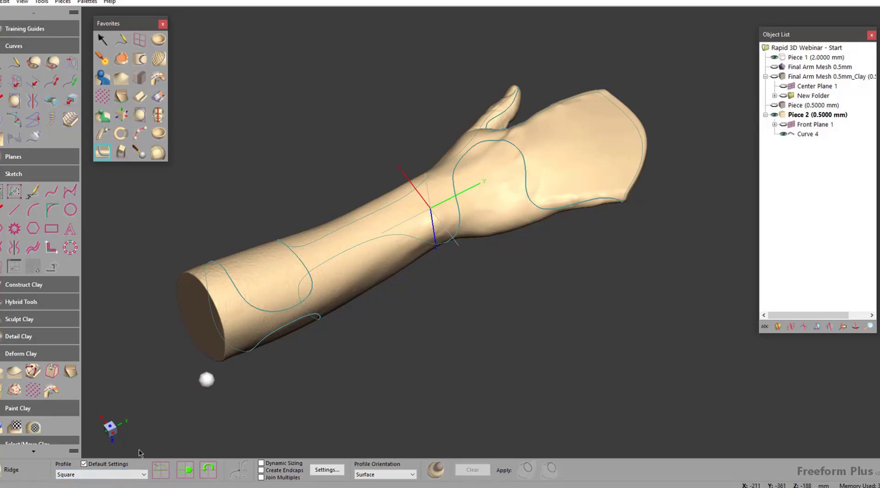
left_click(262, 312)
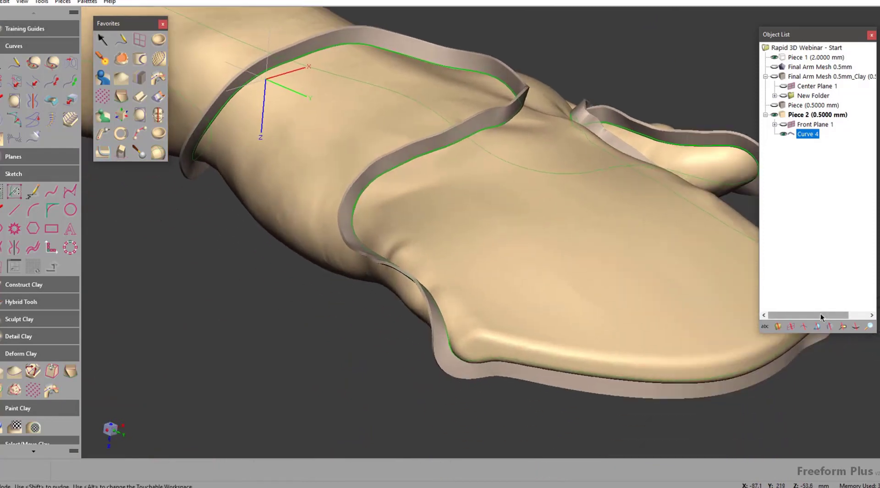
left_click(97, 474)
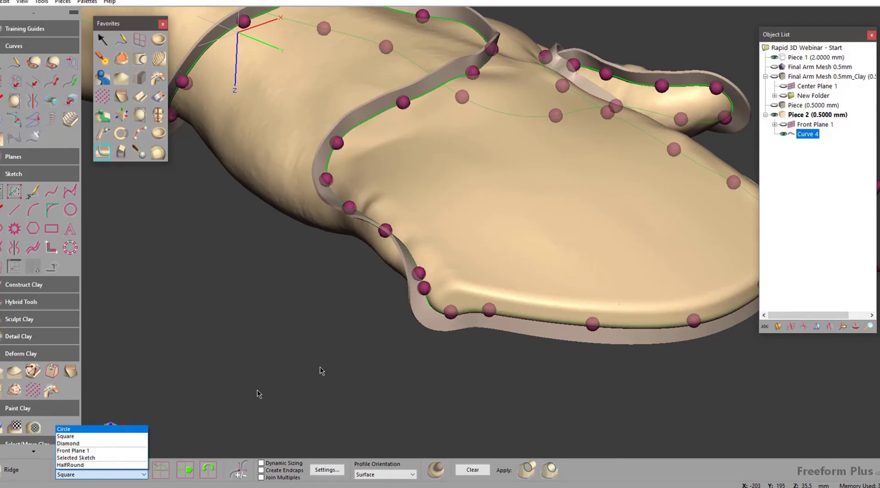
left_click(370, 321)
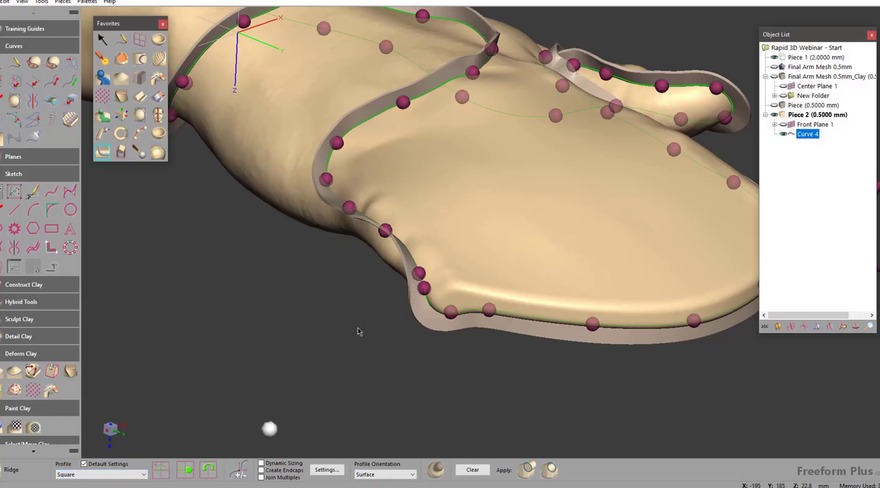
left_click(326, 470)
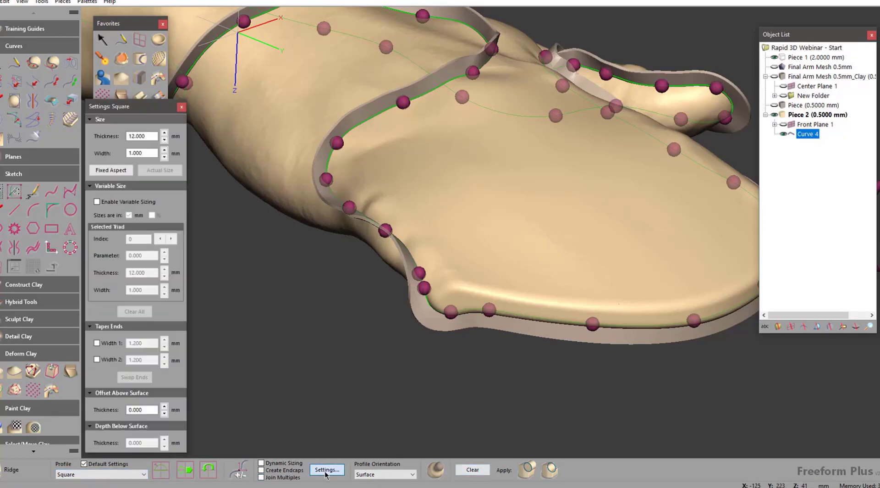
left_click(326, 470)
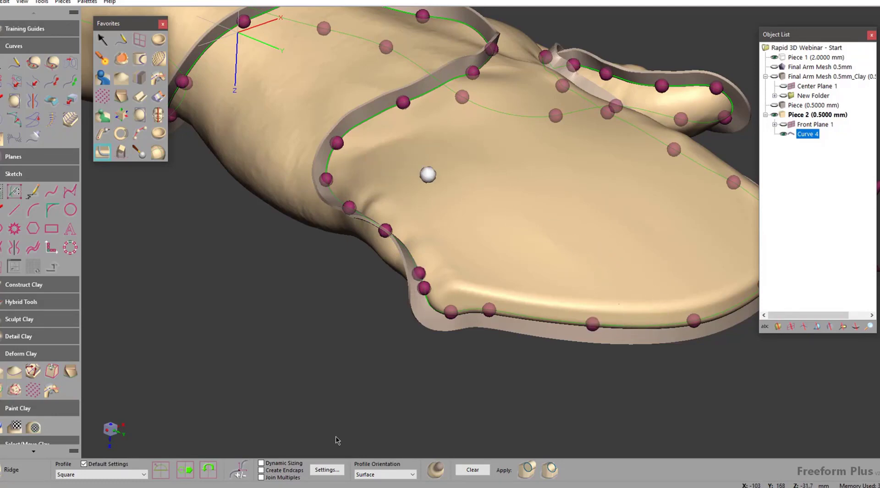
- Create the ridge along the curve as a new clay piece, trying an edge sharpness of 0.2 mm
key("v")
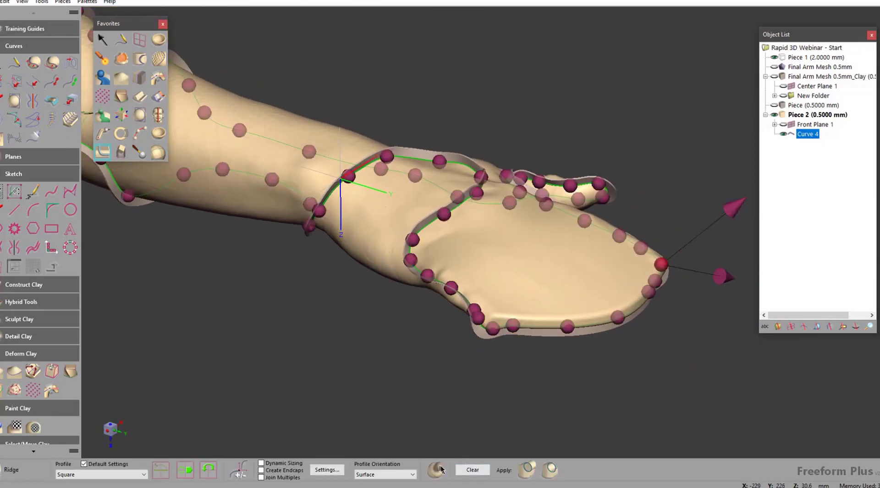
mouse_move(442, 470)
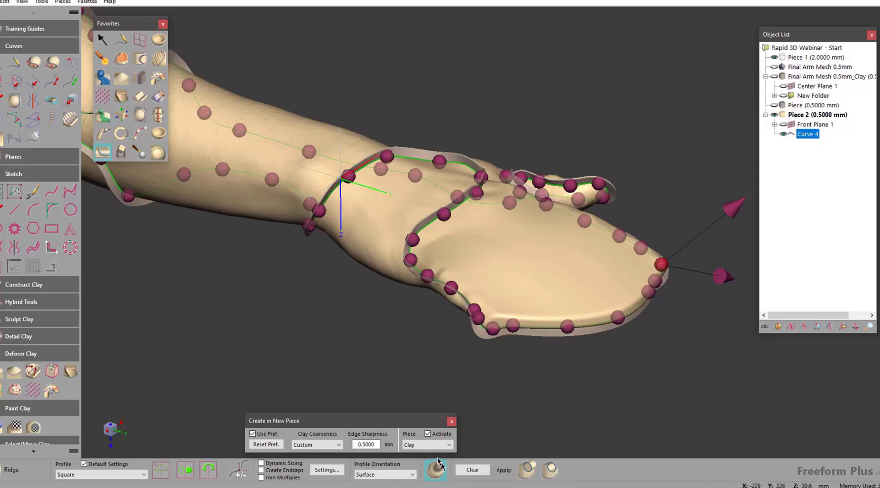
left_click(365, 443)
key("Delete")
key("Delete")
key("Delete")
key("Delete")
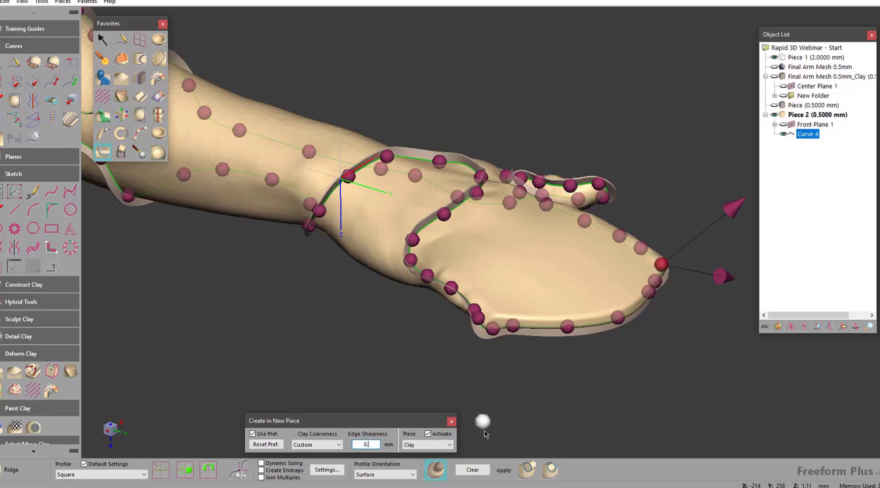
type("2")
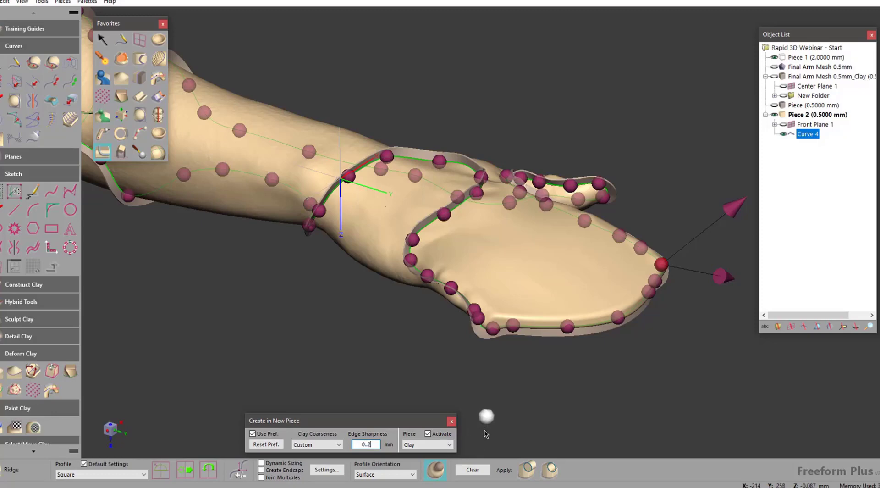
left_click(525, 473)
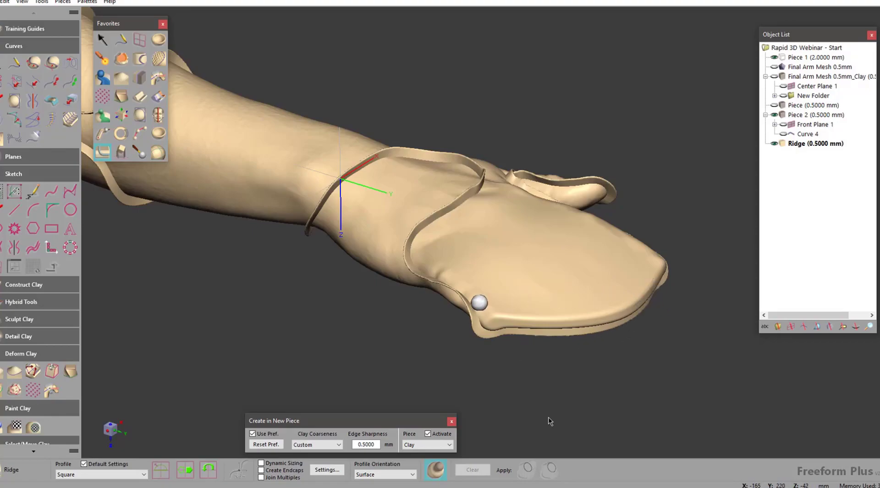
- Save the model as a new Freeform file named Rapid 3D Webinar - demot
key("v")
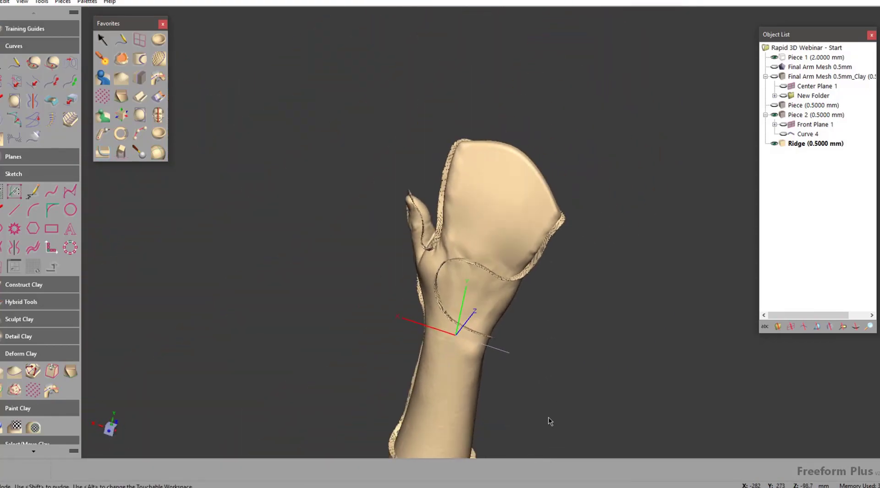
key("v")
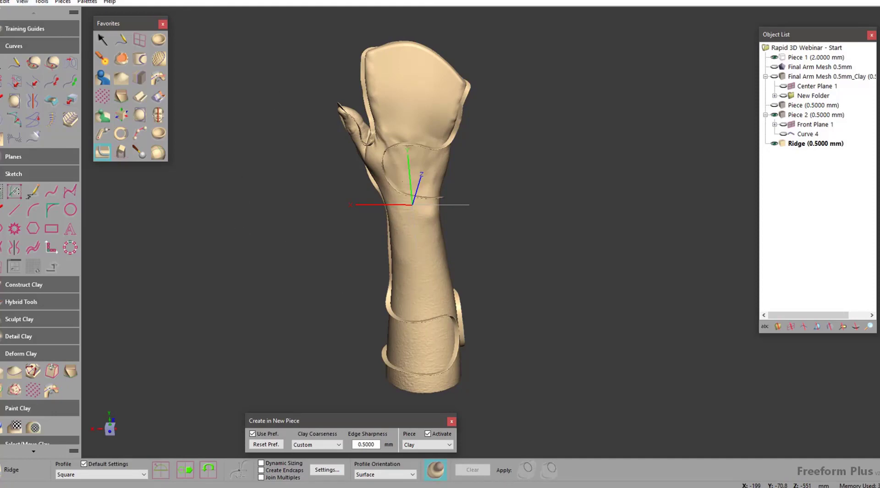
left_click(1, 2)
left_click(9, 44)
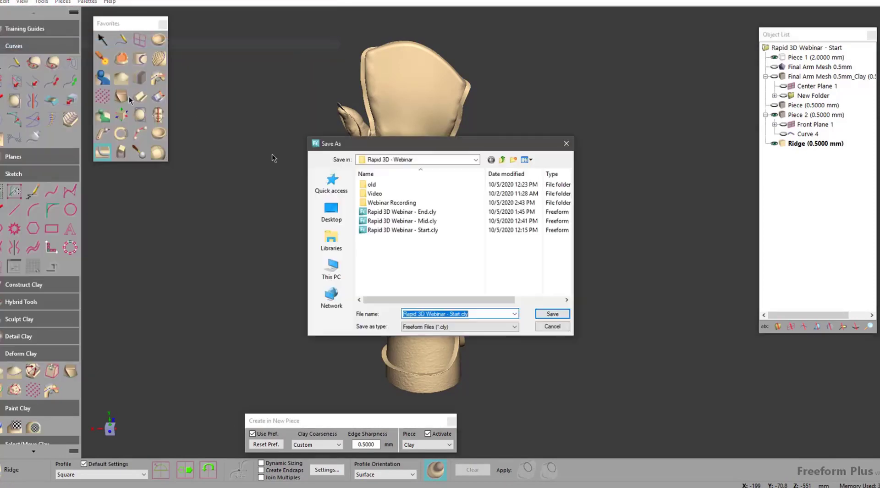
left_click(454, 313)
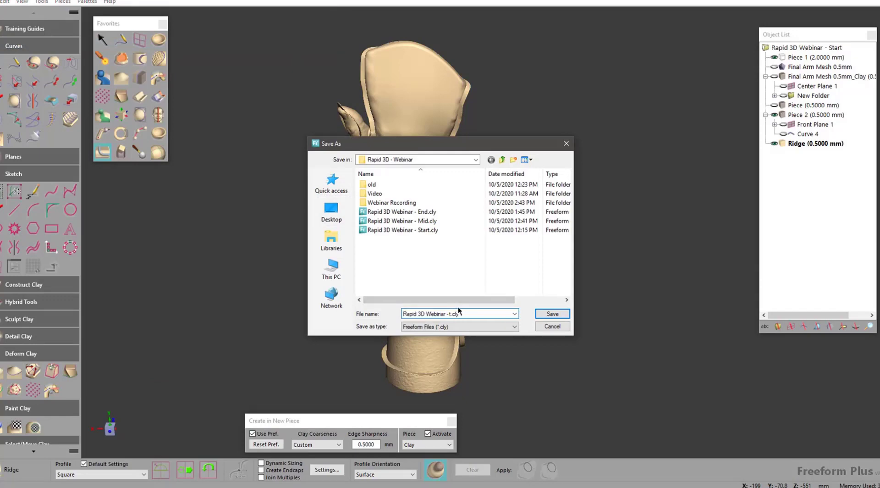
left_click(557, 316)
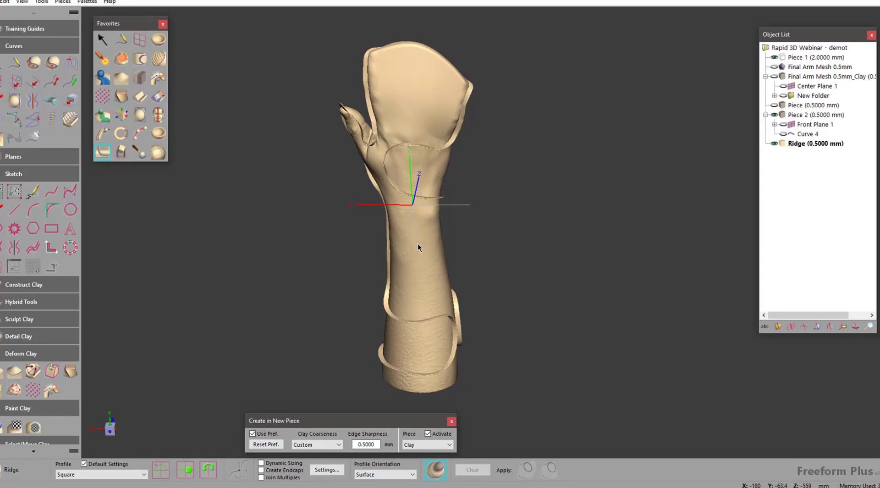
- Try to create an outside offset piece from the active ridge
right_click(502, 217)
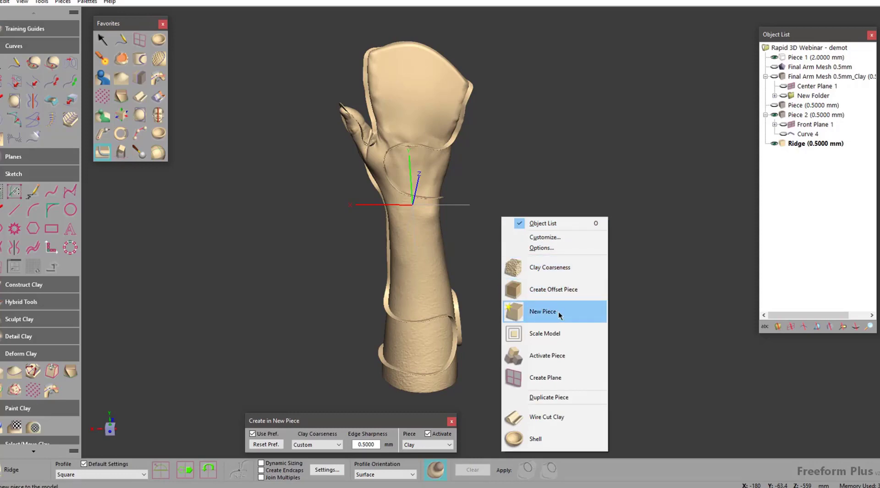
left_click(541, 292)
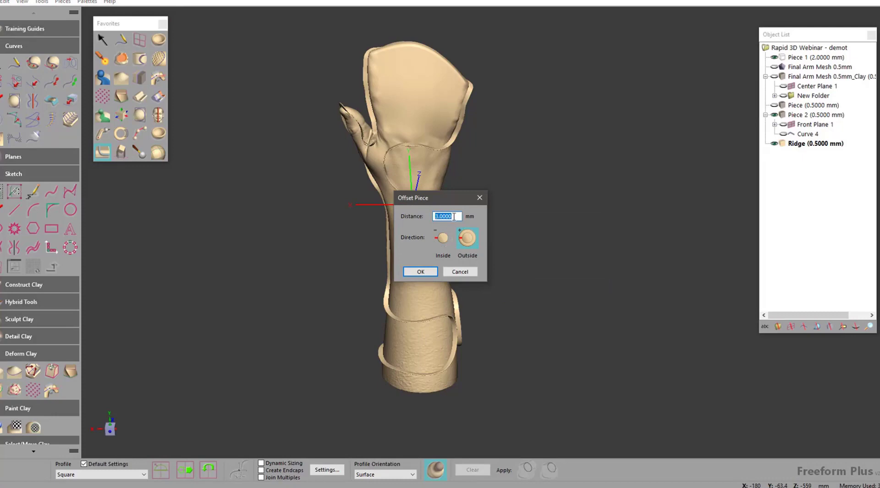
left_click(427, 271)
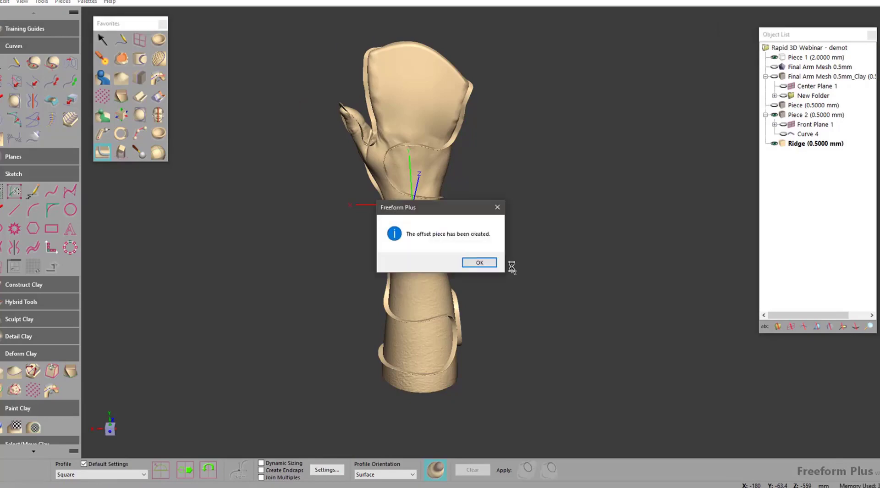
left_click(479, 263)
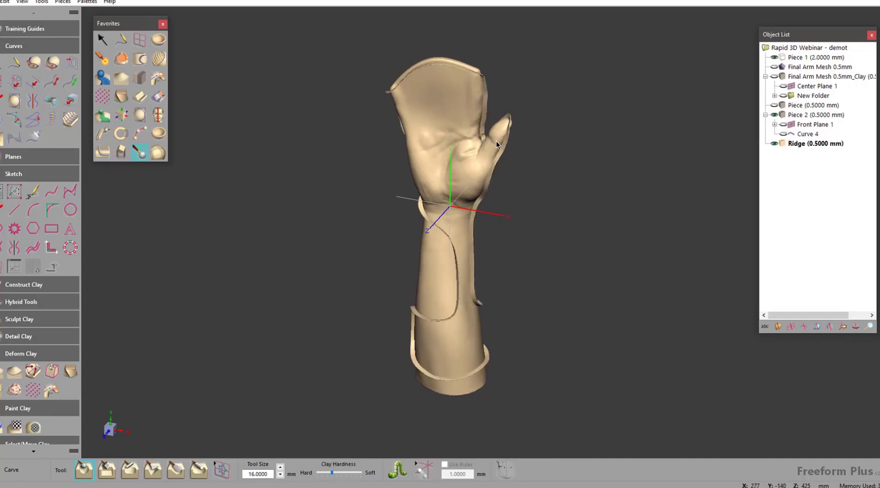
- Activate Piece 2, the mitten-shaped arm, and create an offset piece from it in the Outside direction
key("a")
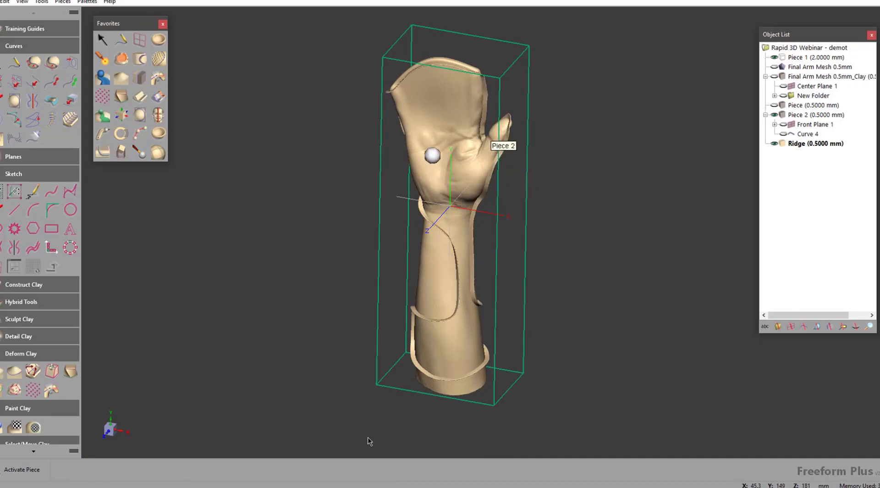
left_click(416, 146)
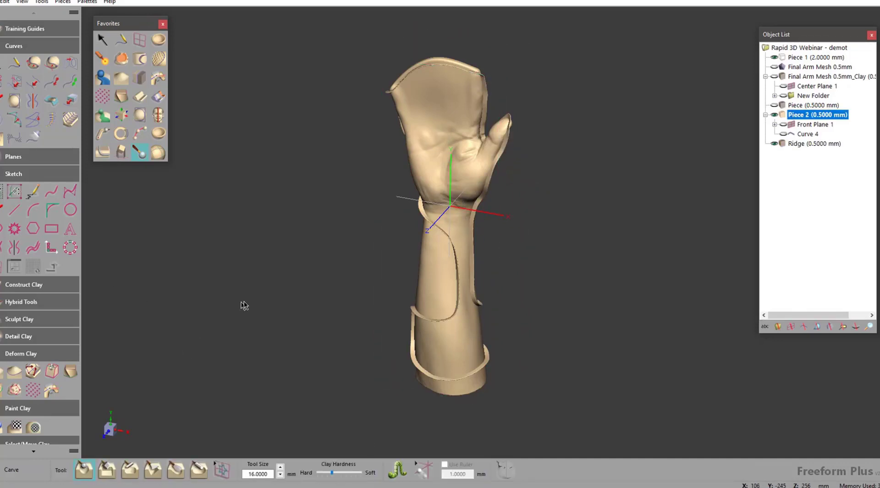
right_click(453, 315)
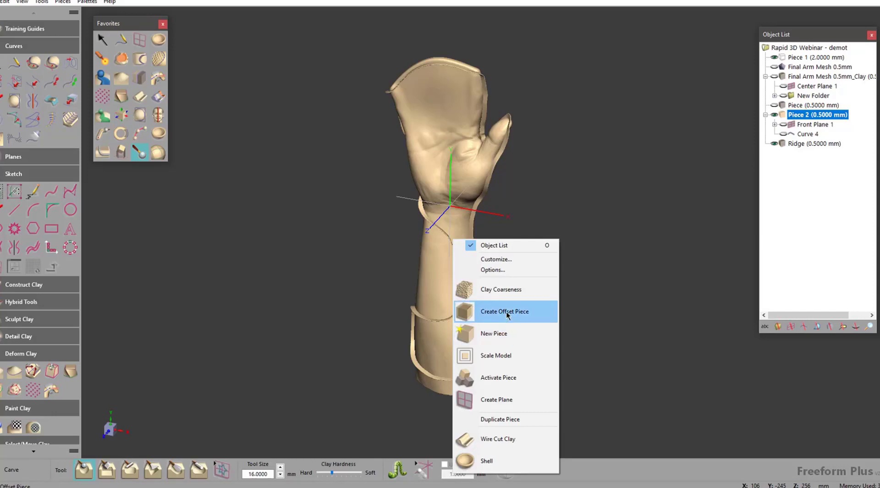
left_click(507, 312)
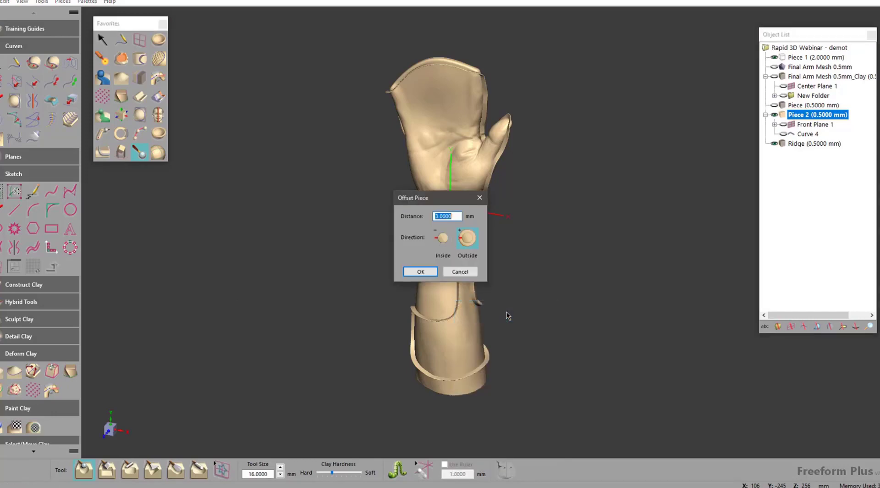
left_click(421, 271)
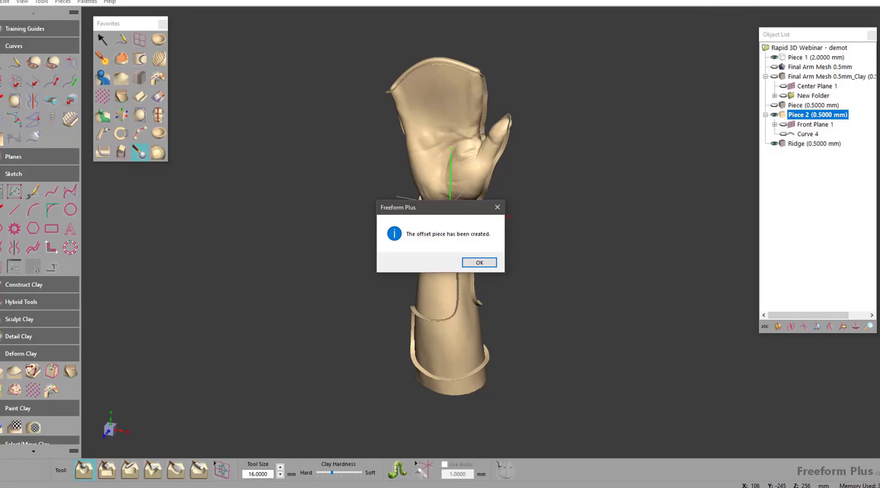
left_click(479, 261)
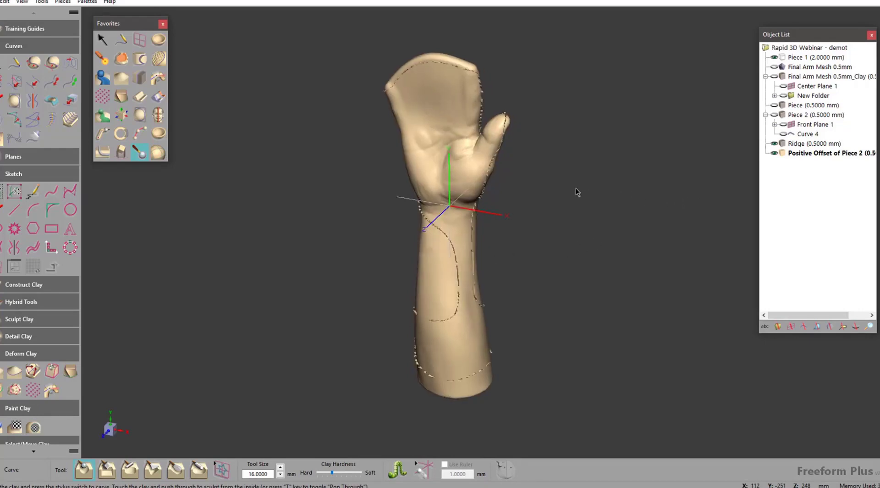
- Compare the offset with the ridge by toggling its visibility, leaving Piece 2 and its positive offset both shown
middle_click_drag(511, 255, 524, 284)
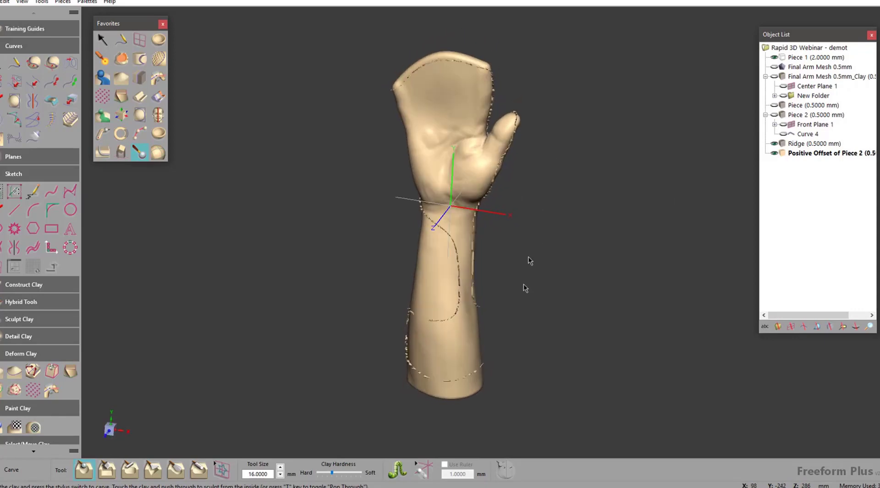
left_click(774, 153)
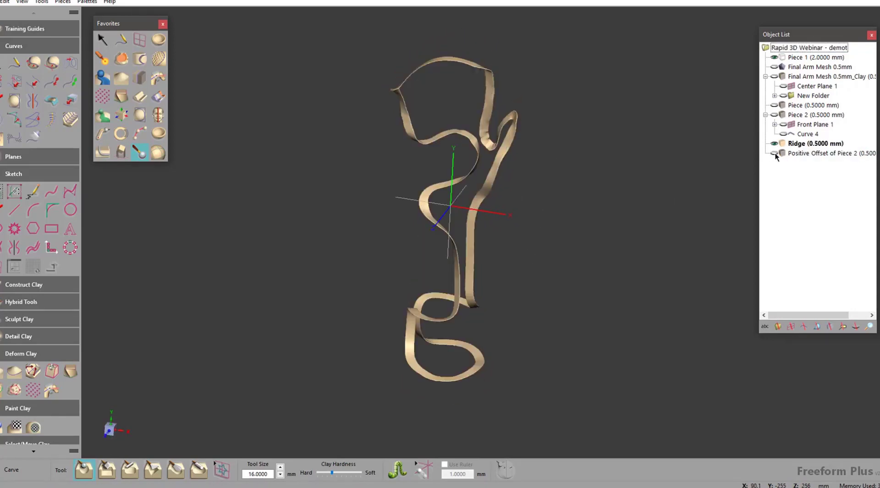
left_click(775, 115)
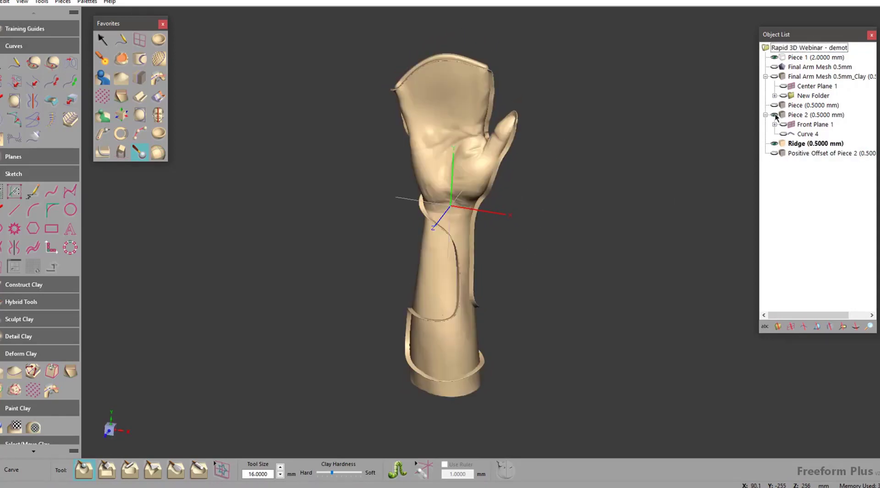
left_click(773, 154)
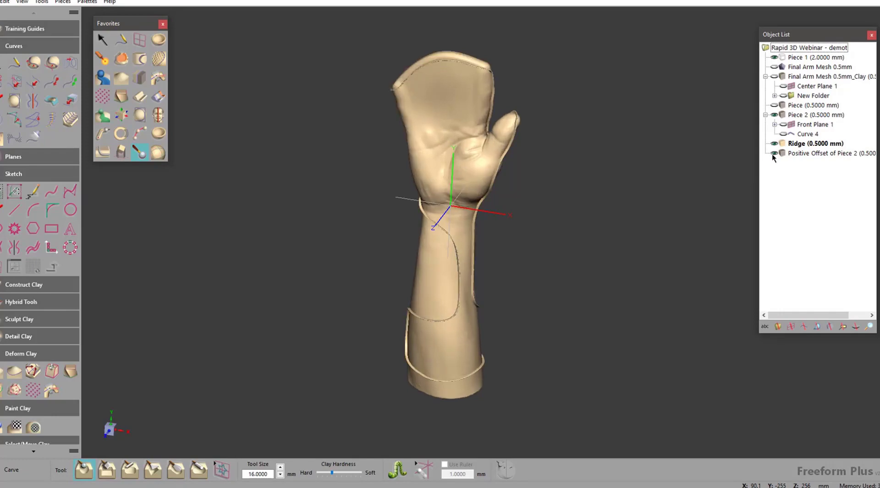
- Activate Piece 2, remove it from Positive Offset of Piece 2 with a Boolean, and hide Piece 2
right_click(785, 117)
left_click(800, 118)
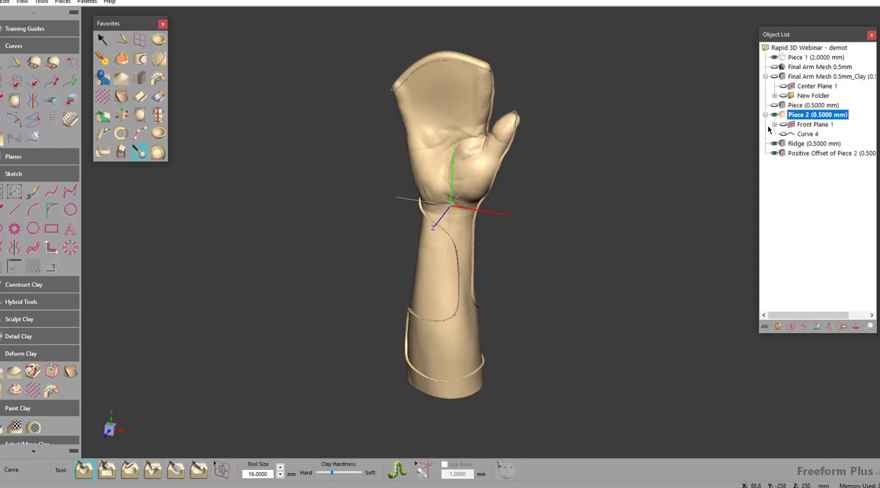
right_click(787, 117)
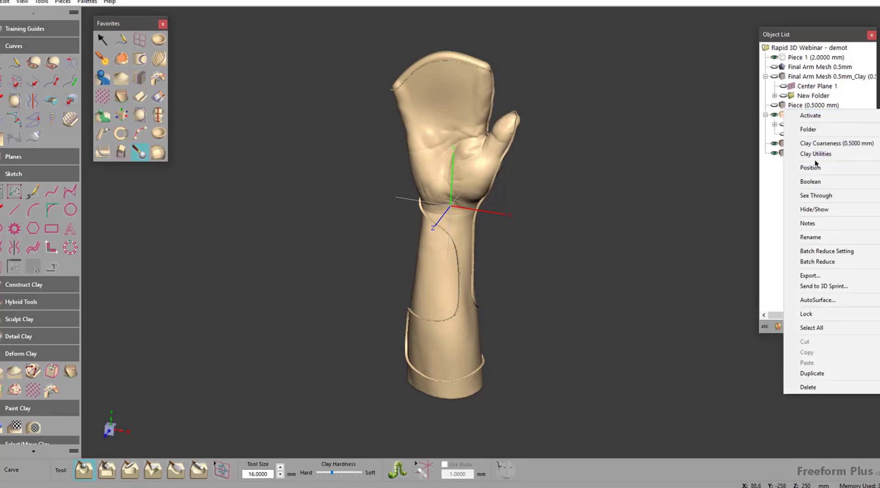
mouse_move(811, 183)
left_click(752, 193)
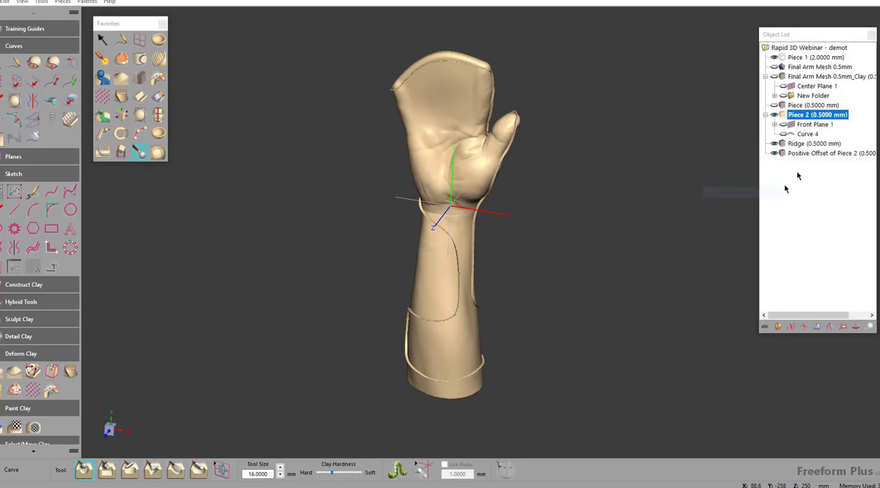
left_click(404, 216)
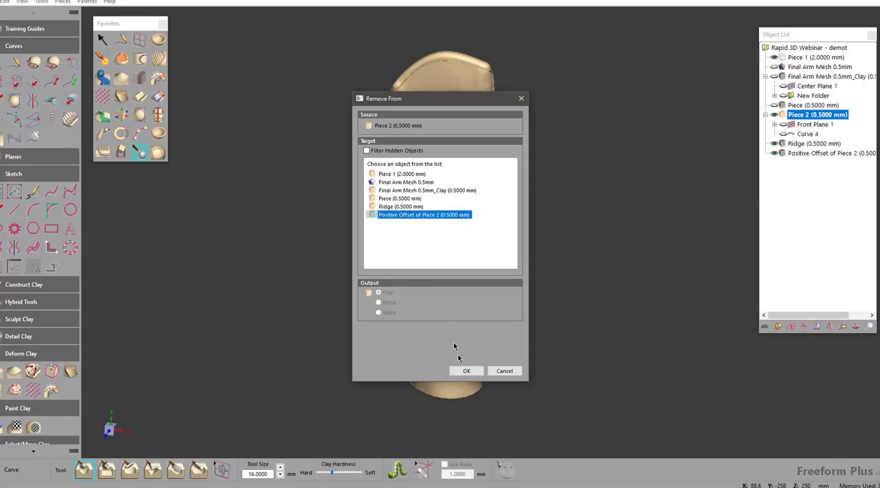
left_click(465, 370)
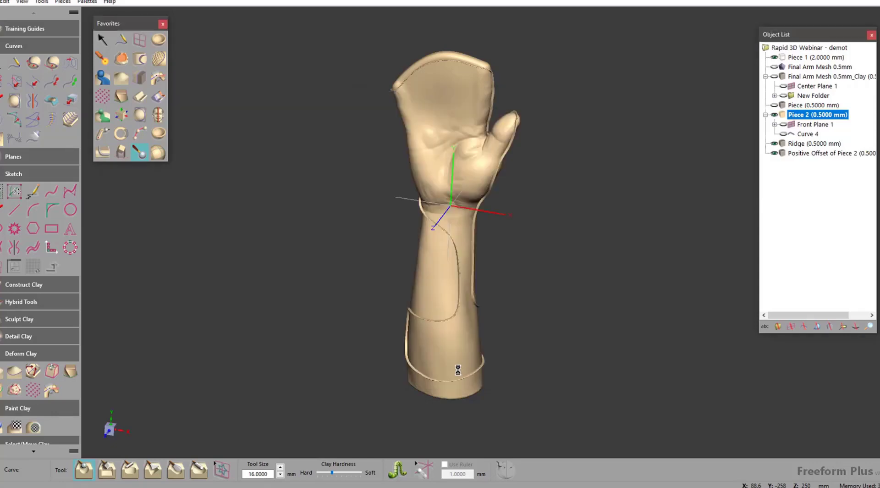
left_click(773, 115)
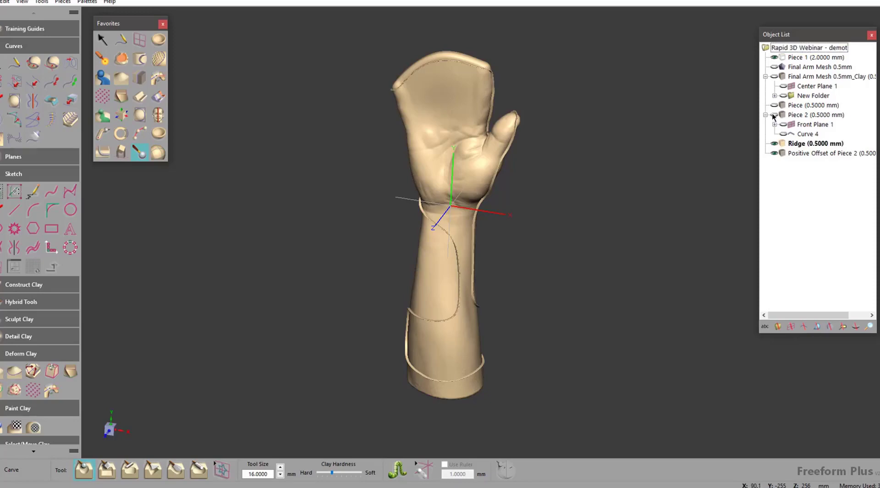
- Activate the ridge, remove it from Positive Offset of Piece 2 with a Boolean, and hide the ridge
right_click(782, 144)
left_click(806, 144)
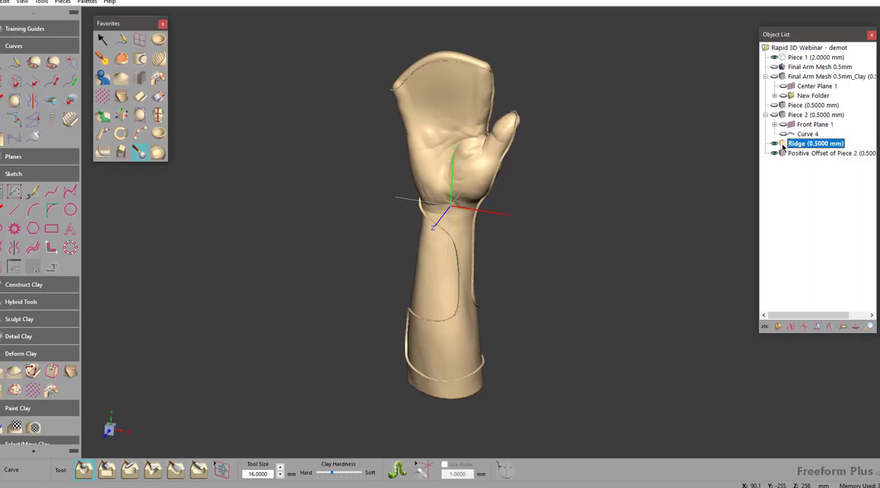
right_click(783, 144)
mouse_move(810, 212)
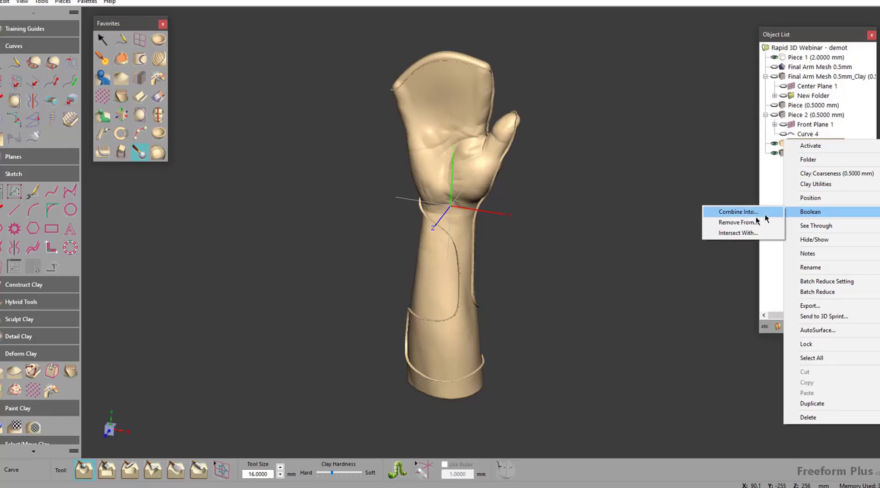
left_click(757, 222)
left_click(397, 215)
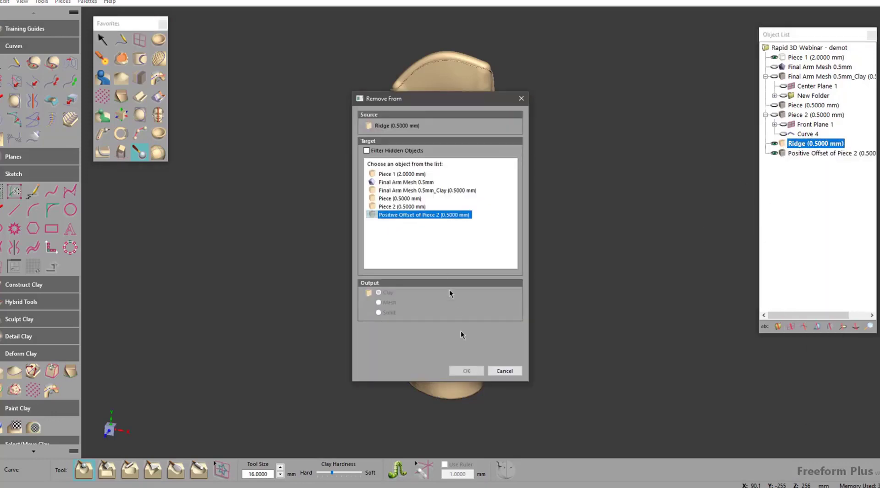
left_click(467, 371)
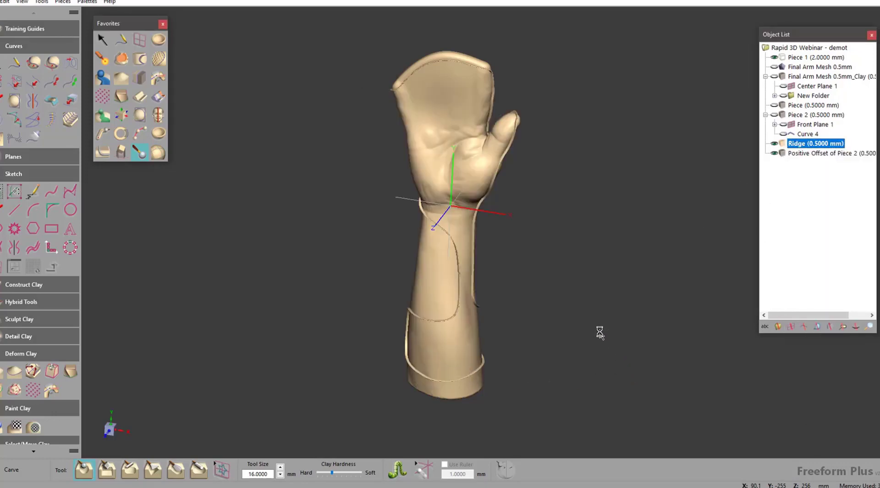
left_click(776, 143)
middle_click_drag(629, 161, 643, 60)
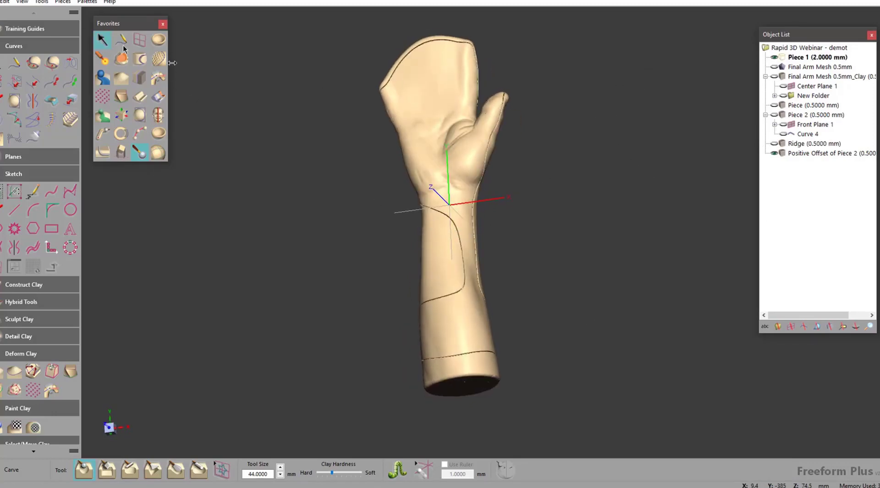
middle_click_drag(369, 210, 262, 127)
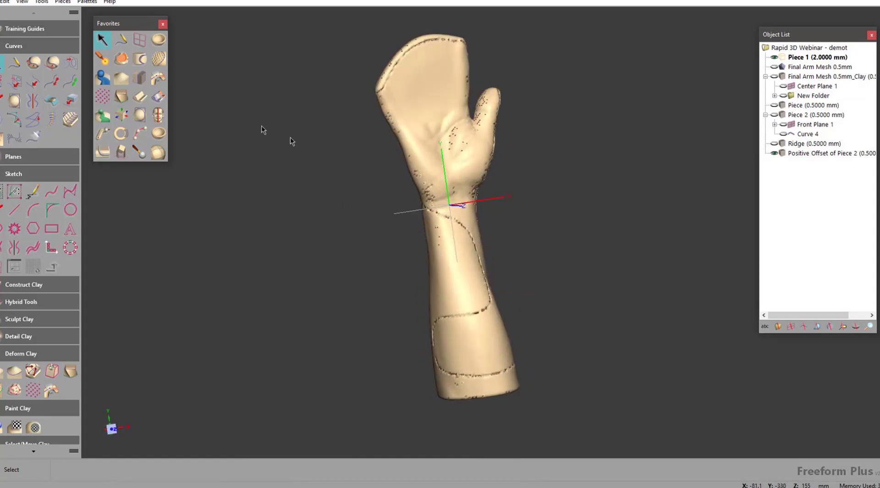
left_click(102, 115)
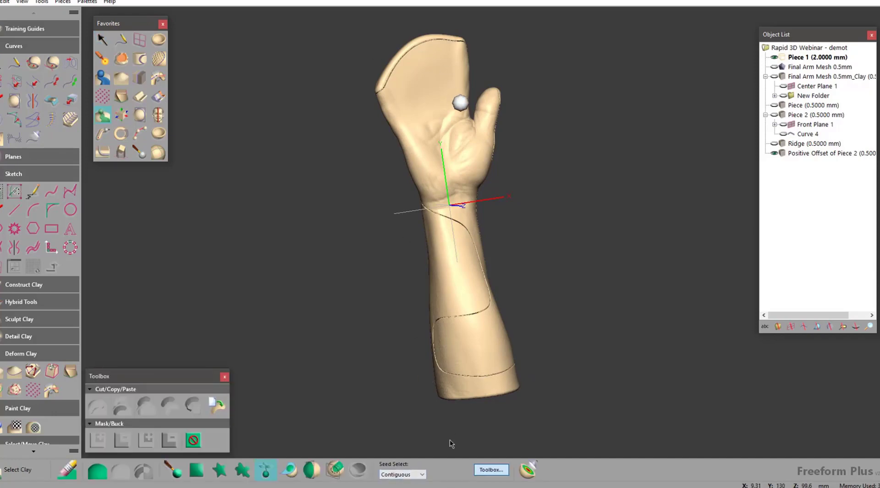
key("v")
key("v")
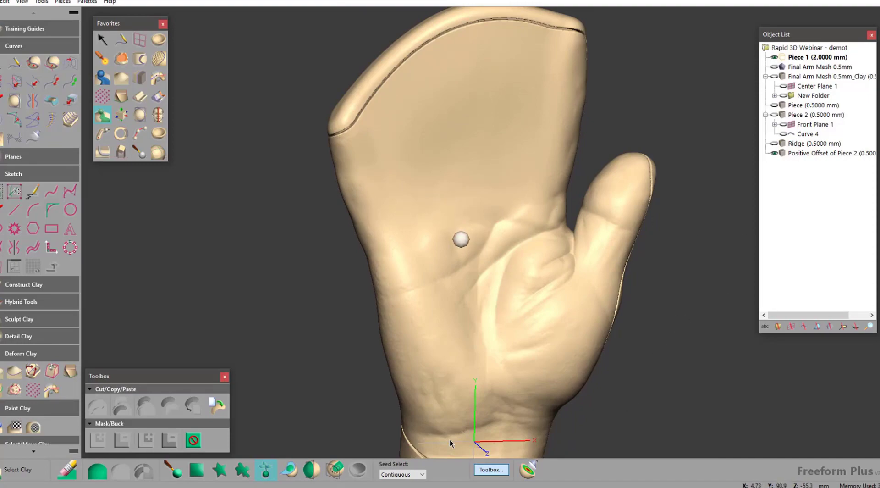
key("v")
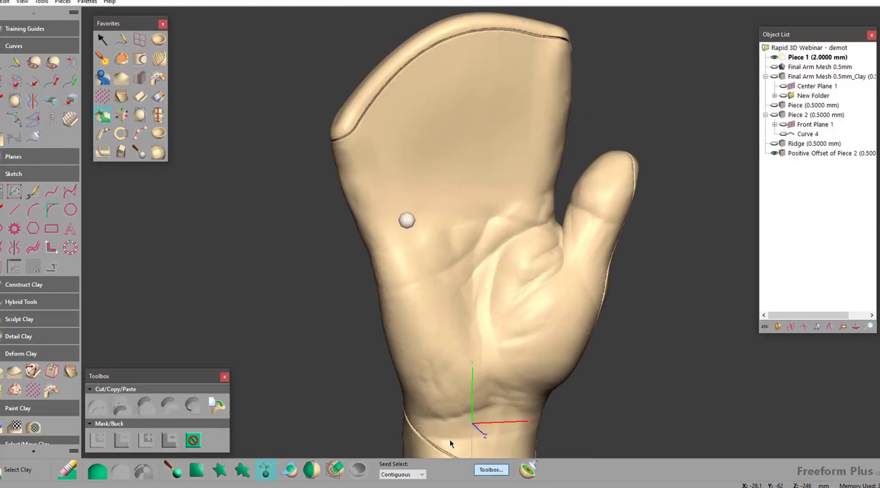
key("f")
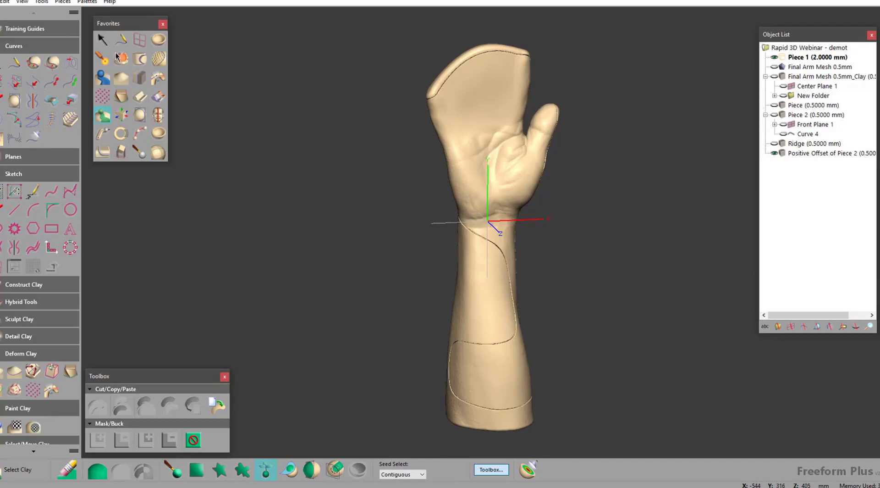
- Activate Positive Offset of Piece 2, select its outlined splint clay, invert the selection, and delete the surrounding clay
left_click(108, 41)
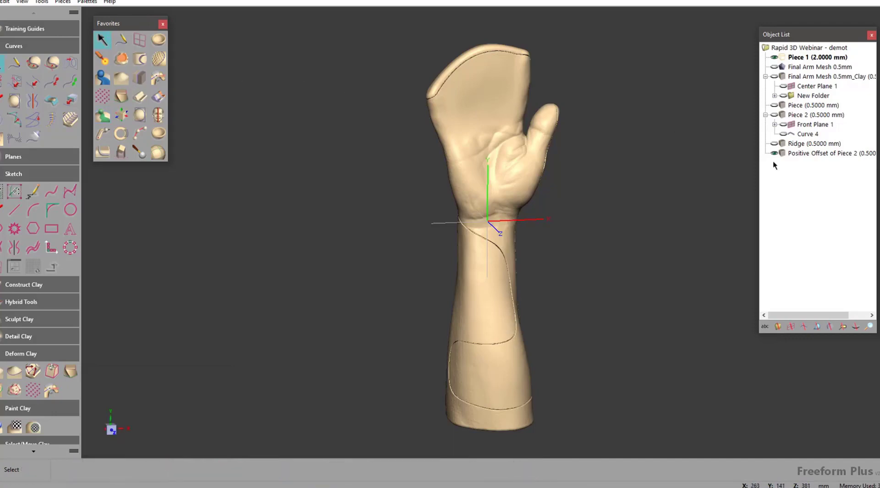
right_click(787, 153)
left_click(806, 152)
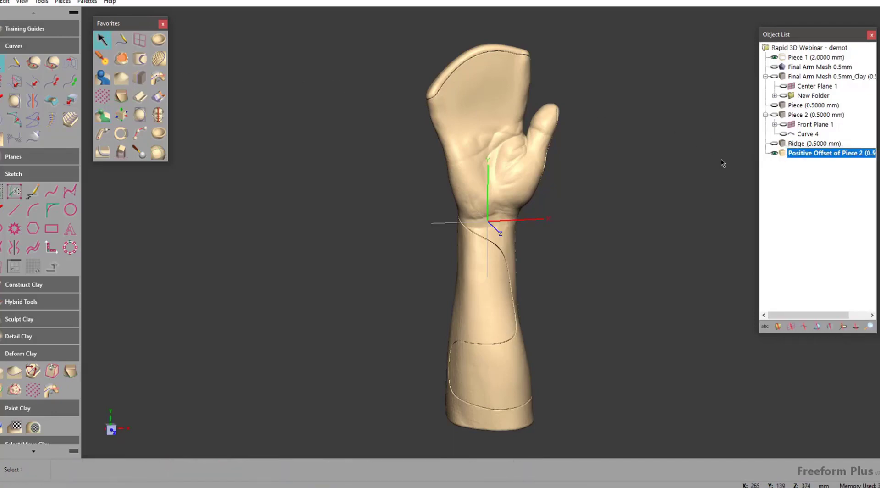
left_click(104, 116)
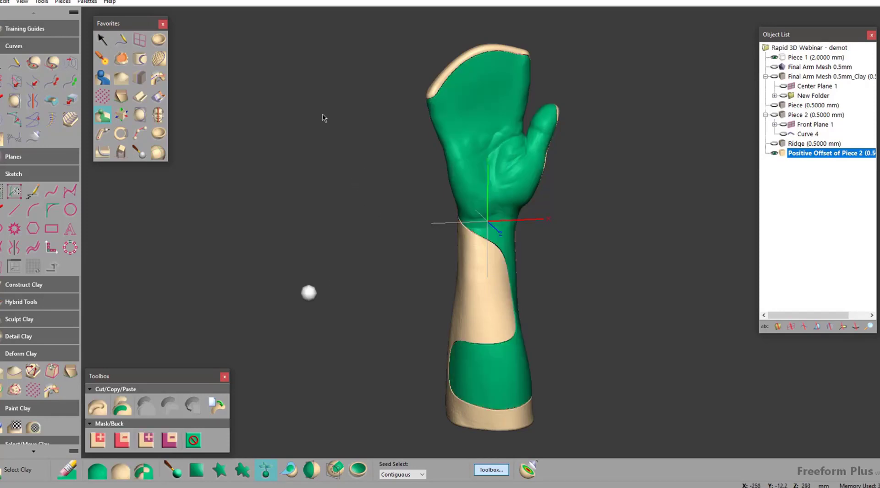
left_click(141, 472)
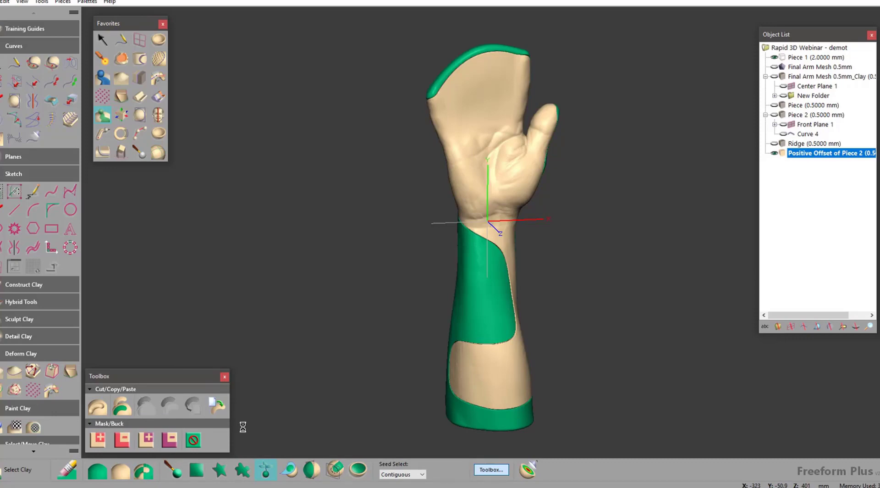
middle_click_drag(341, 305, 498, 304)
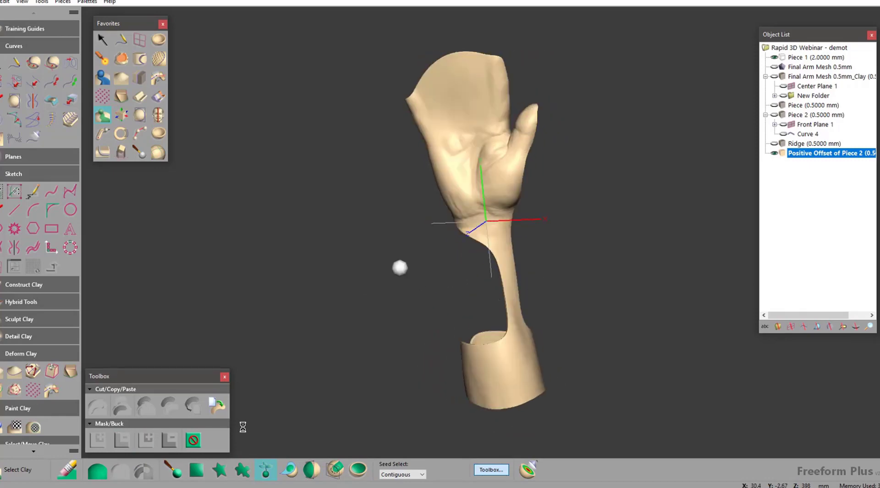
- Compare the splint with Piece 2 and Final Arm Mesh 0.5mm_Clay by toggling their visibility, leaving Piece 2 shown
key("space")
middle_click_drag(422, 243, 355, 243)
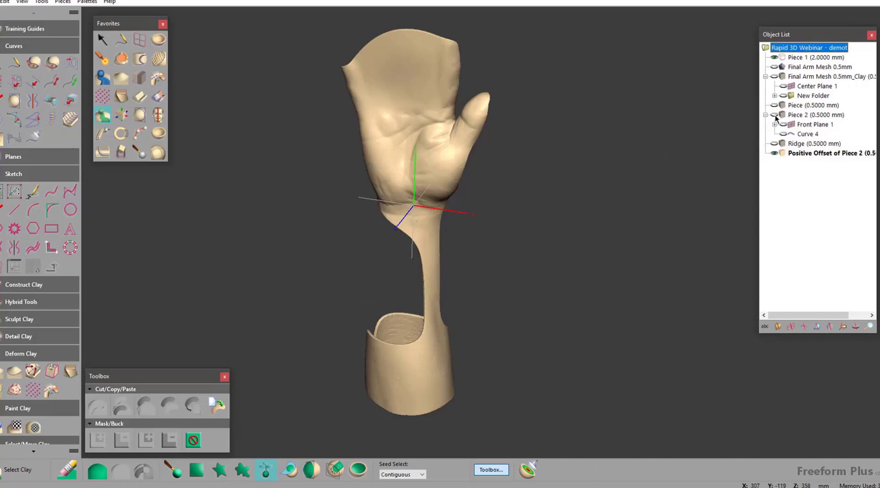
middle_click_drag(518, 238, 596, 202)
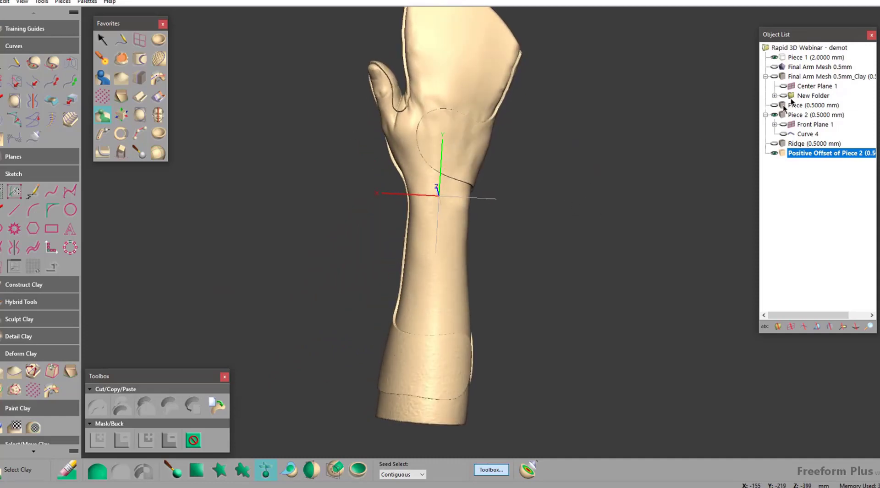
left_click(774, 115)
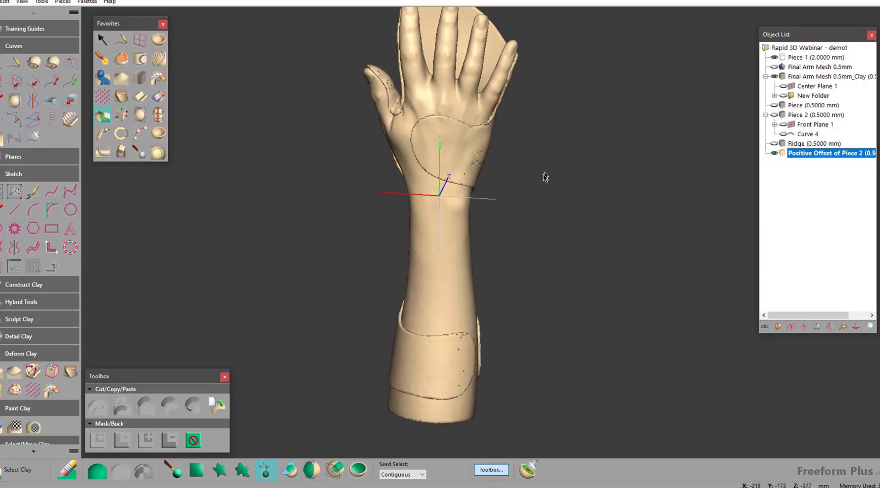
middle_click_drag(557, 214, 559, 195)
middle_click_drag(524, 252, 521, 217)
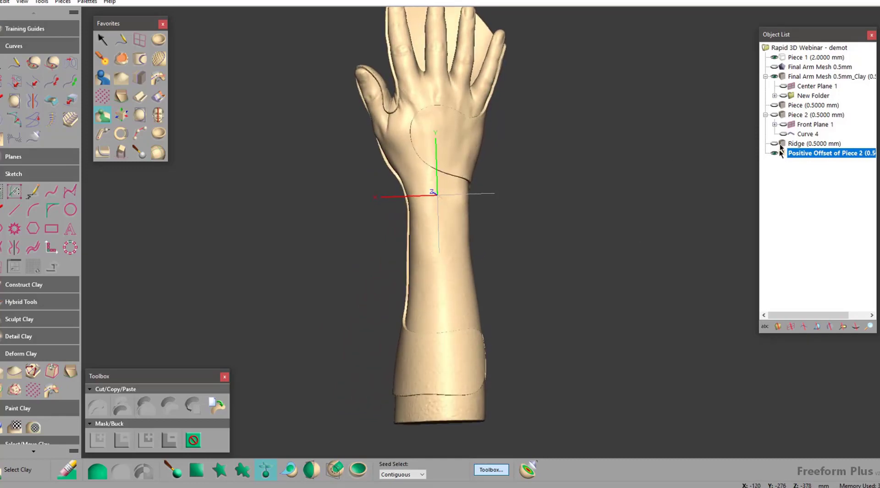
left_click(775, 77)
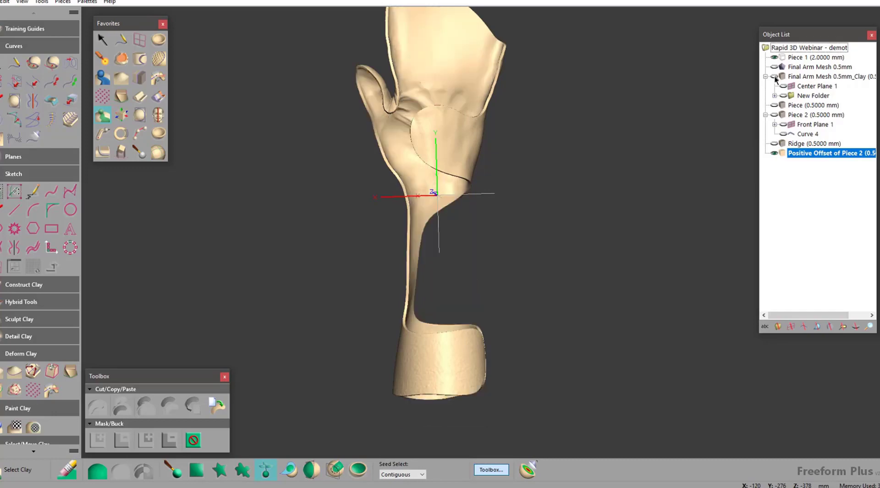
left_click(775, 115)
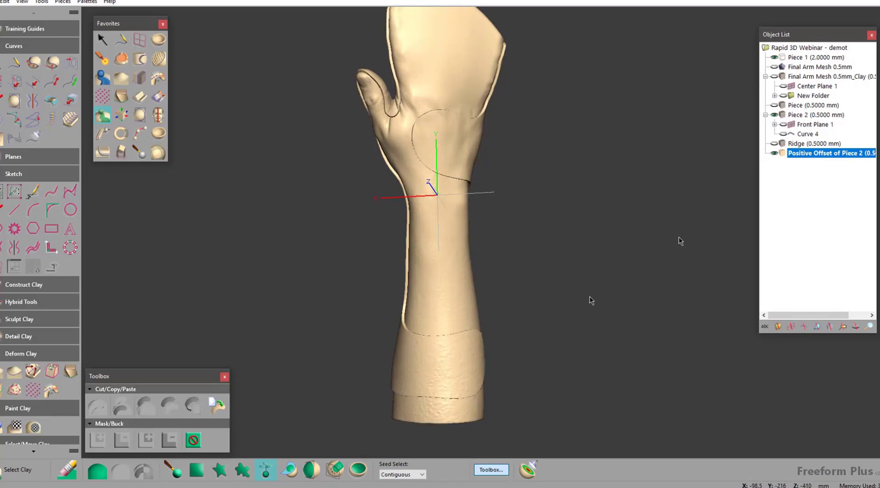
- Activate Piece 2 and draw a closed, rounded rectangular curve with ten points on the splint's forearm cuff
right_click(784, 117)
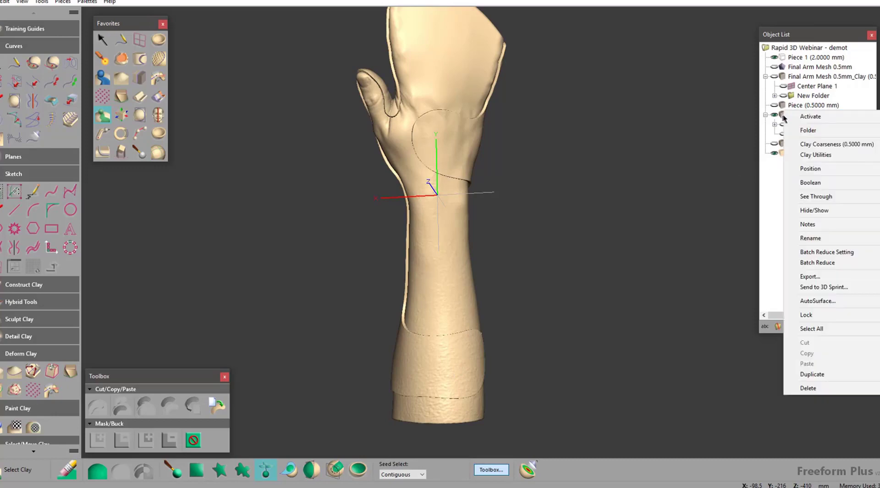
left_click(803, 115)
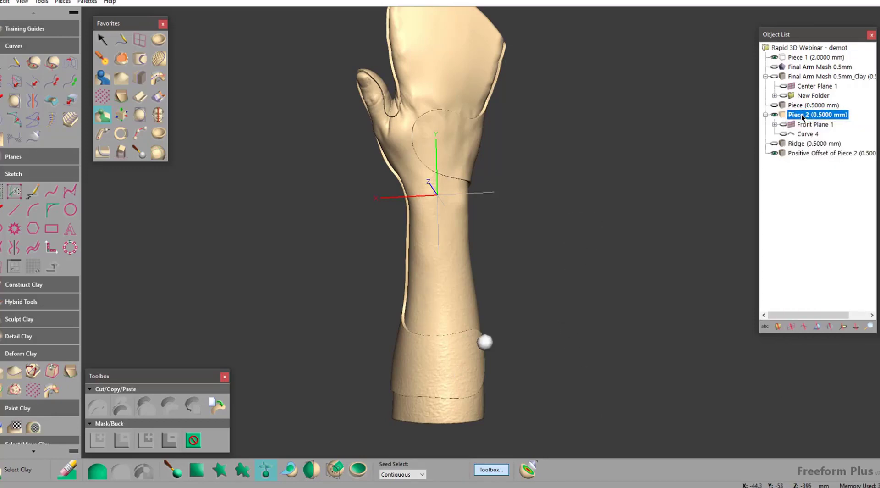
key("space")
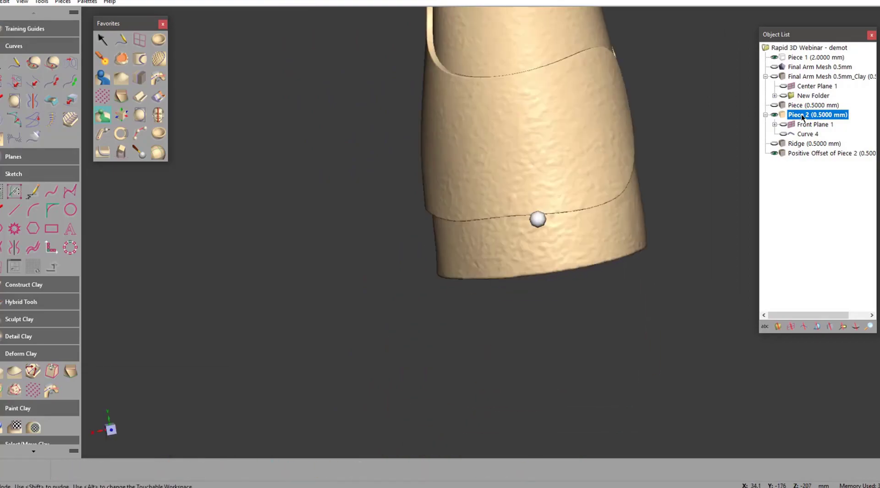
key("space")
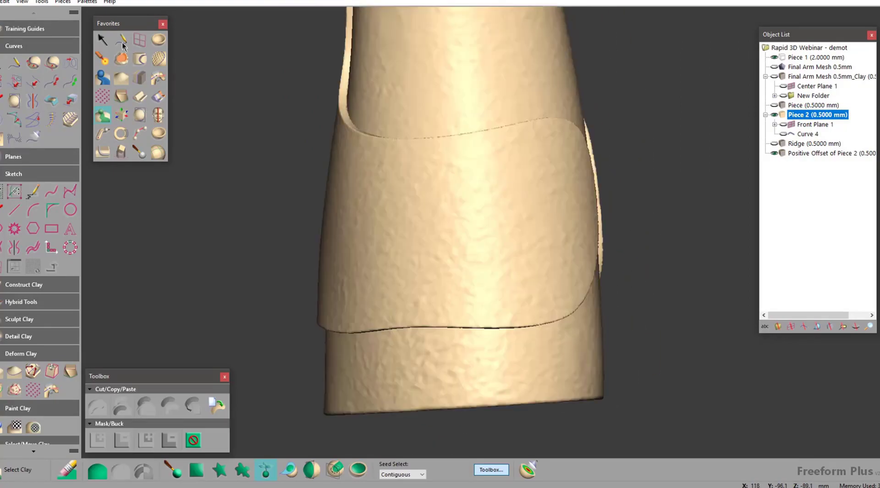
left_click(122, 42)
left_click(373, 174)
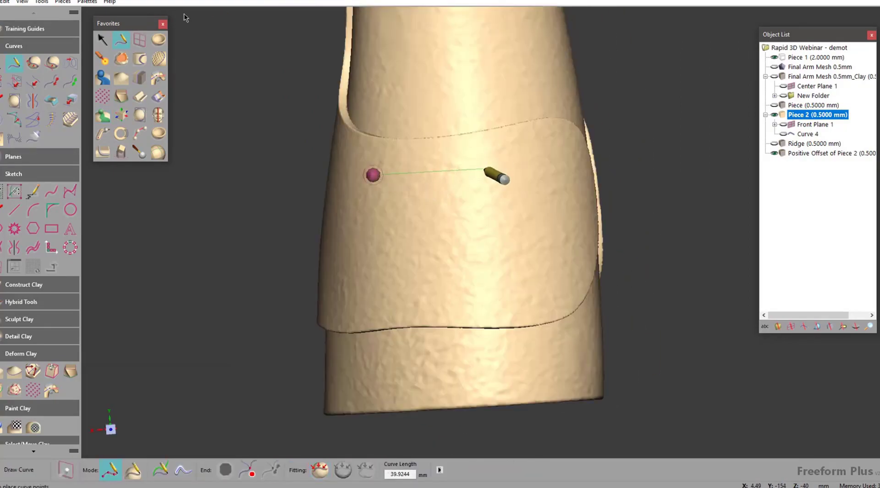
left_click(487, 166)
left_click(547, 170)
left_click(571, 229)
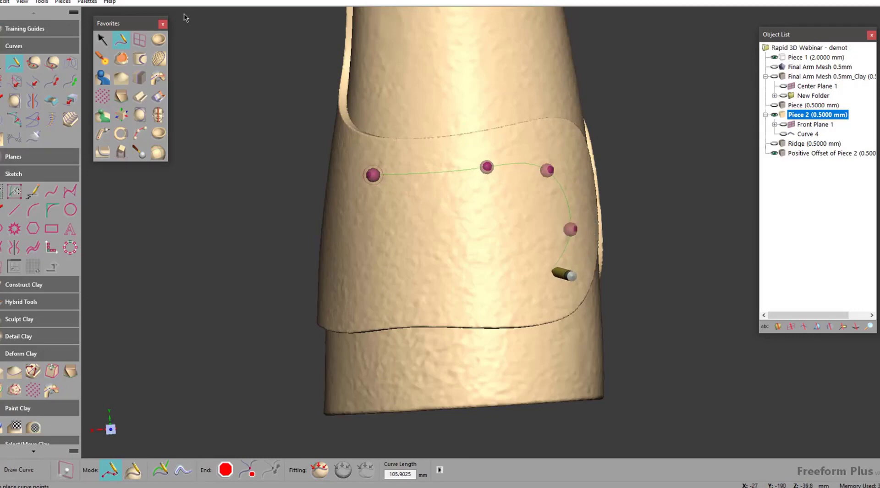
left_click(554, 274)
left_click(462, 290)
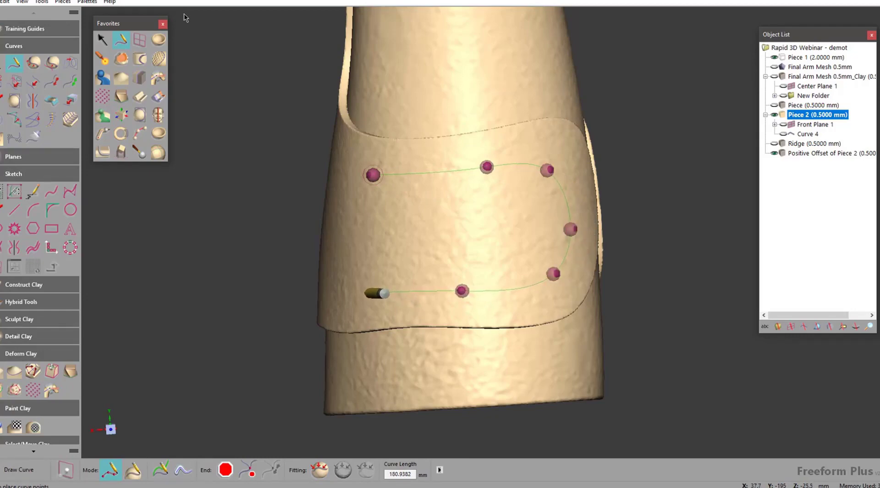
left_click(363, 293)
left_click(334, 291)
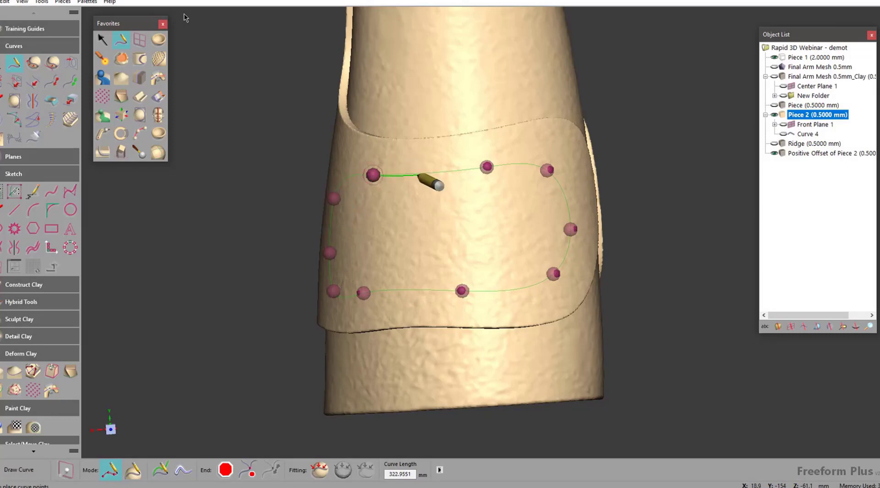
middle_click_drag(424, 179, 514, 236)
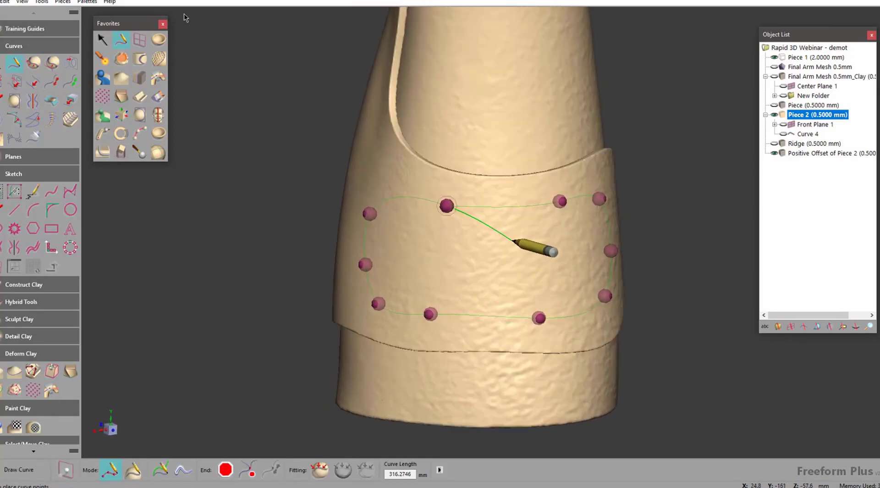
key("e")
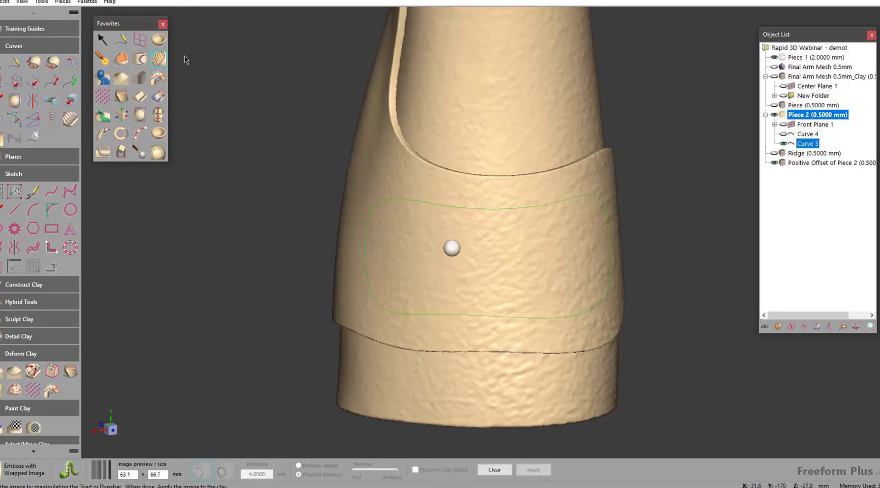
- Emboss the striped wrapped image inside the cuff curve on Piece 2, sized 89.5 x 94.7 mm, 4 mm distance, stripes diagonal, and hide the positive offset
mouse_move(616, 226)
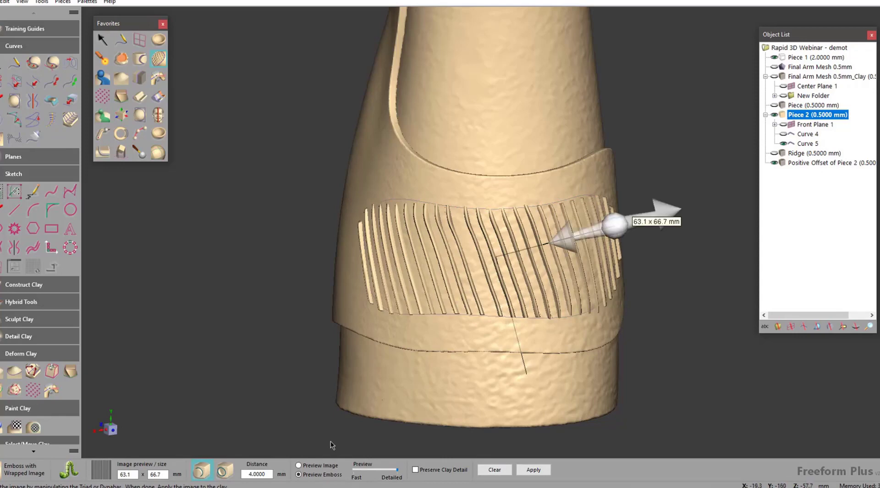
left_click_drag(615, 226, 662, 208)
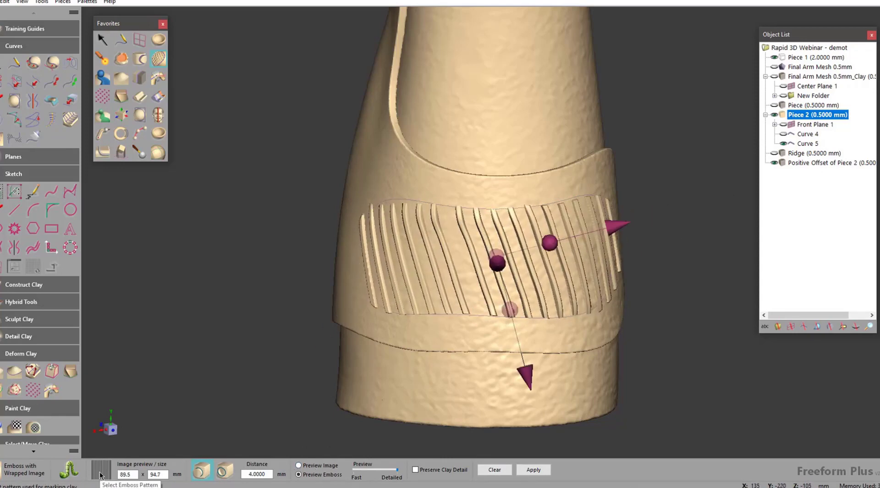
mouse_move(498, 263)
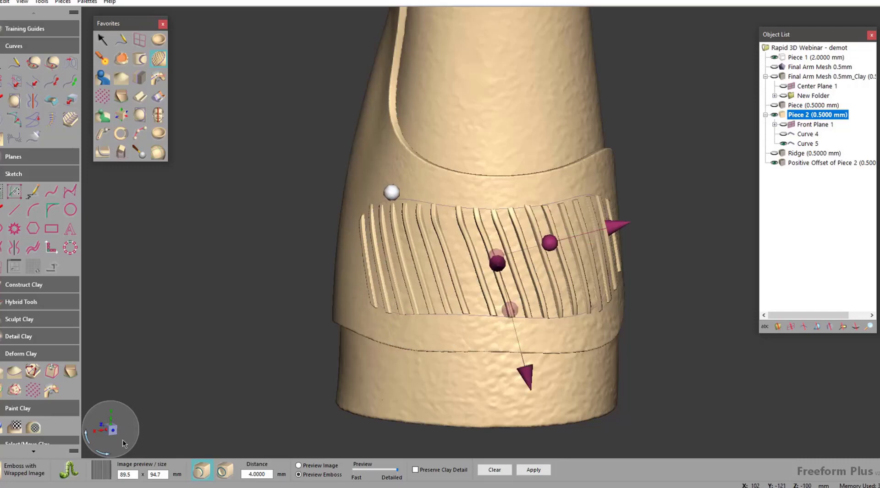
mouse_move(509, 310)
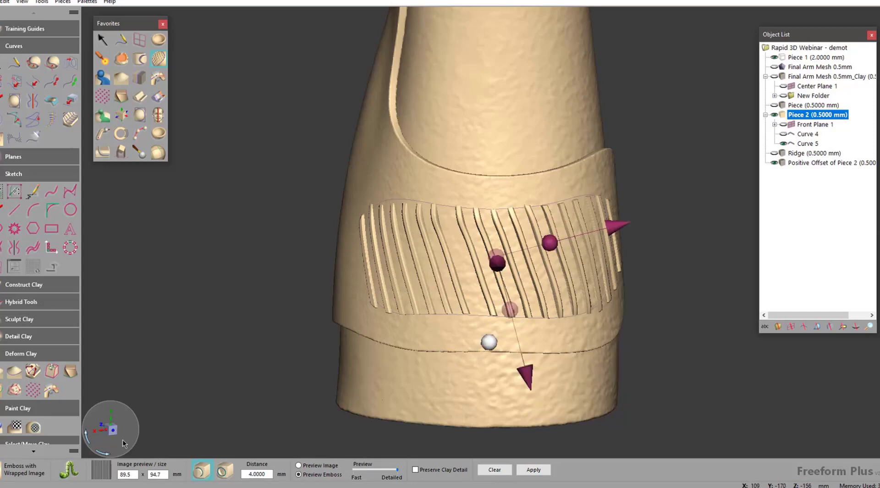
mouse_move(550, 243)
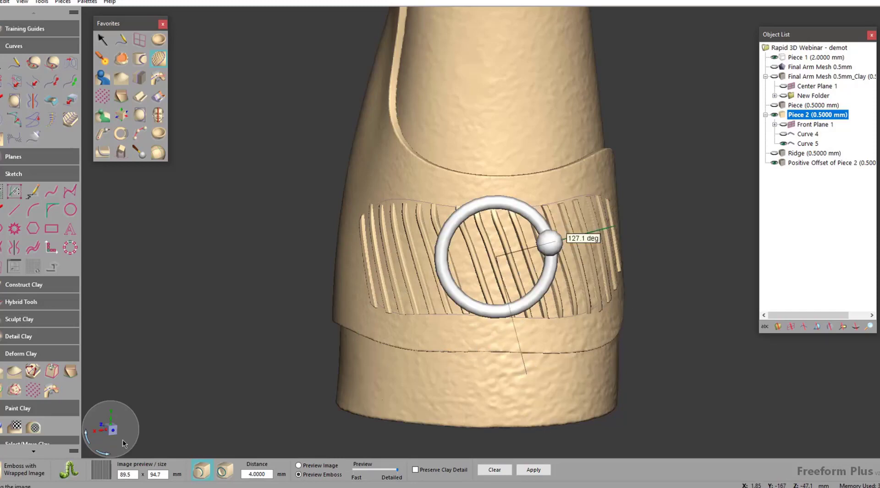
left_click_drag(549, 243, 536, 218)
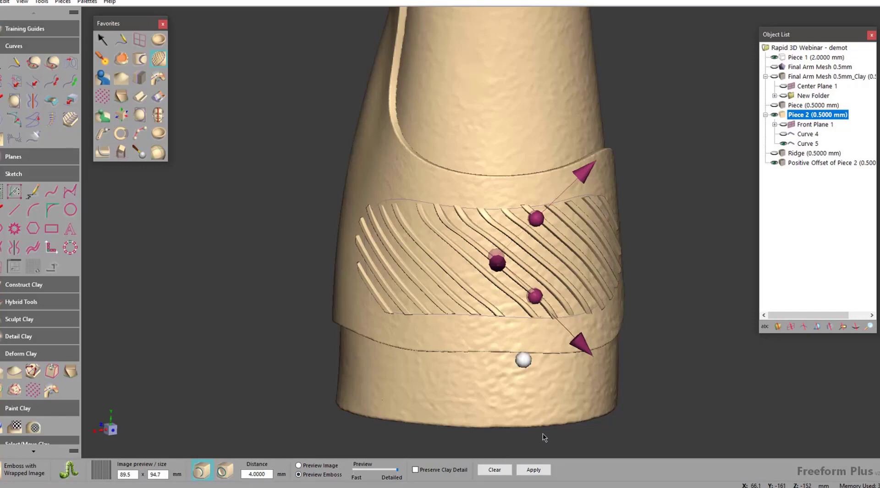
left_click(532, 470)
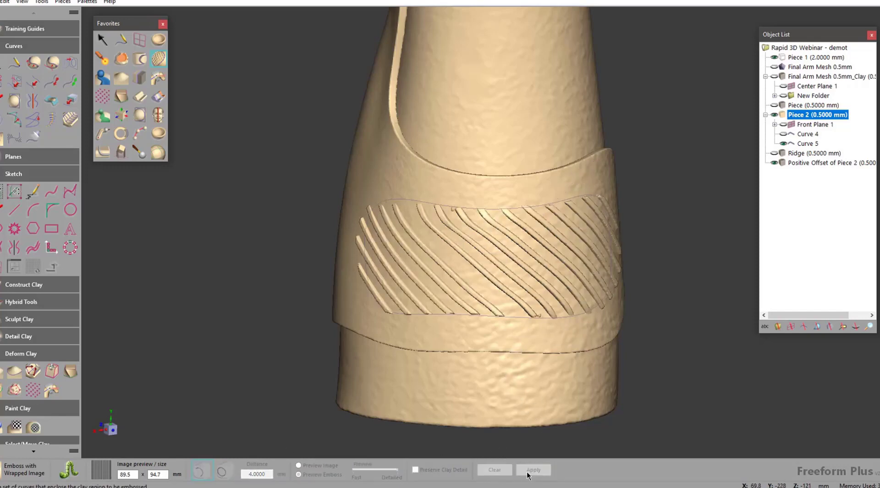
left_click(774, 162)
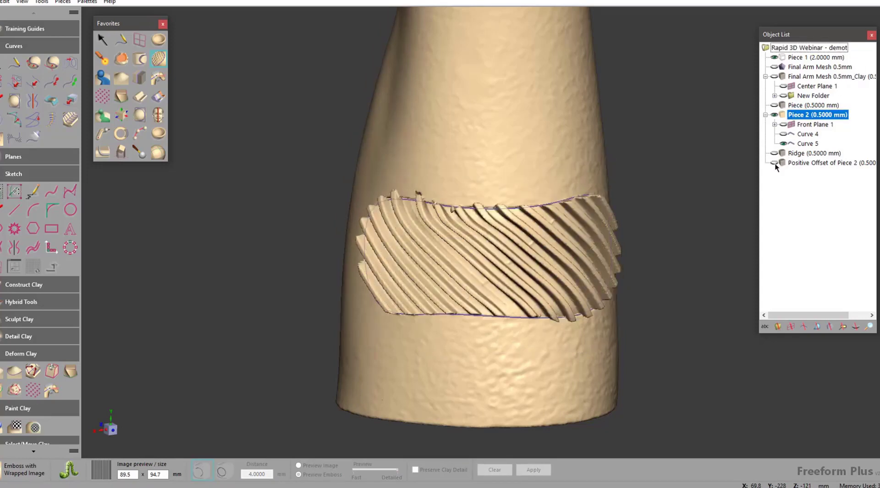
- Show Positive Offset of Piece 2 and Boolean-remove the stripe-embossed Piece 2 from it
left_click(775, 163)
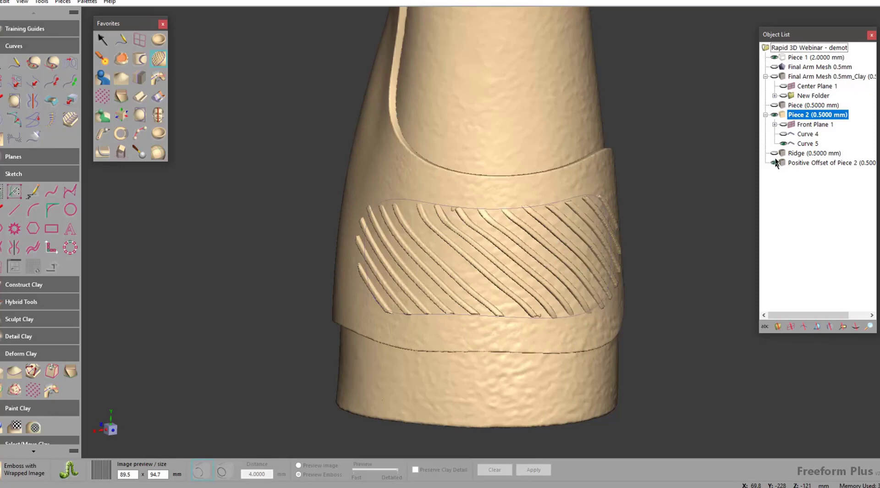
right_click(781, 121)
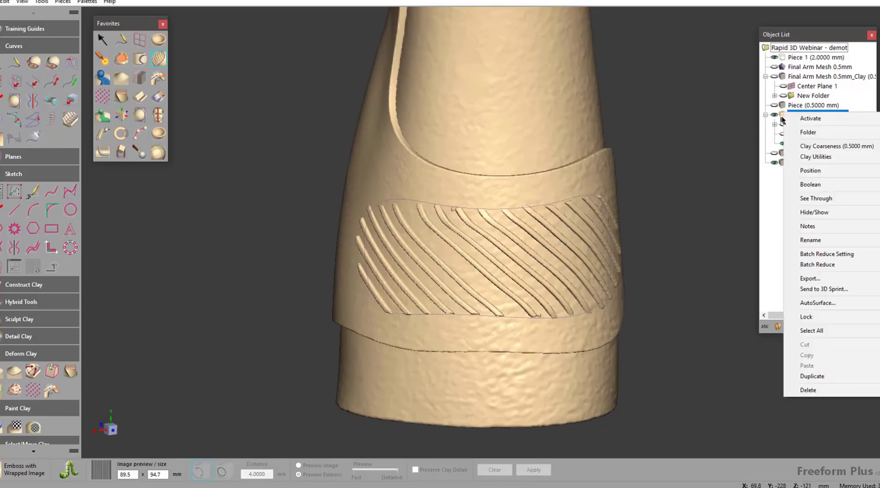
mouse_move(806, 185)
left_click(754, 199)
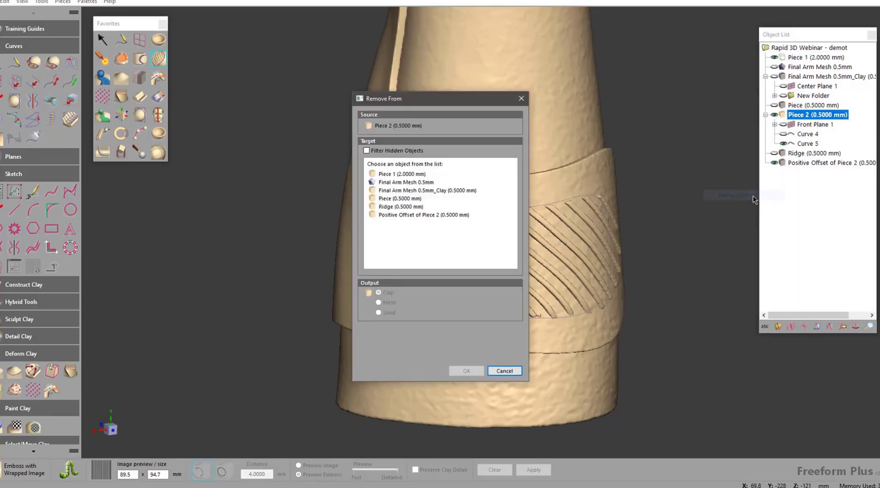
left_click(393, 215)
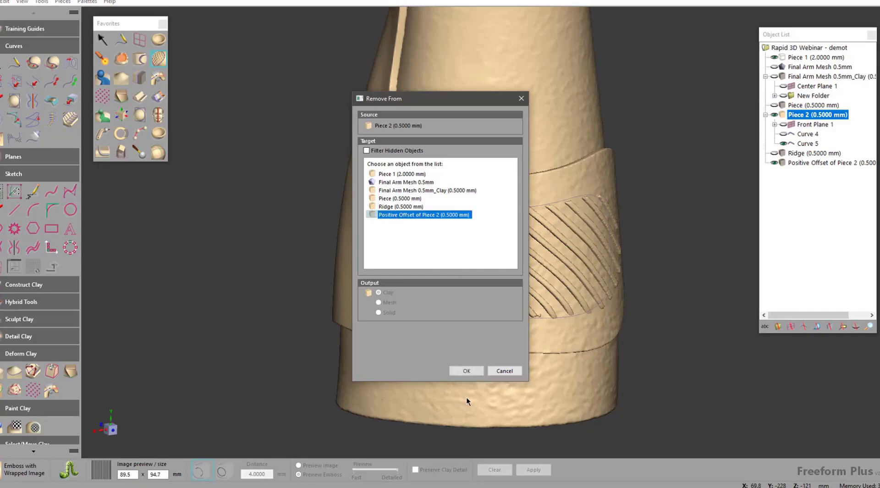
left_click(466, 372)
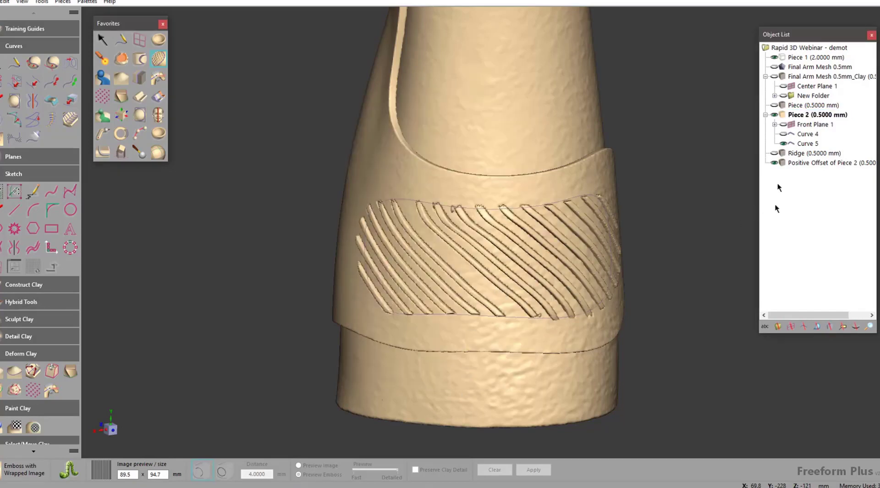
- Hide Piece 2 and Curve 5 so only the splint with its diagonal slots is shown
left_click(774, 116)
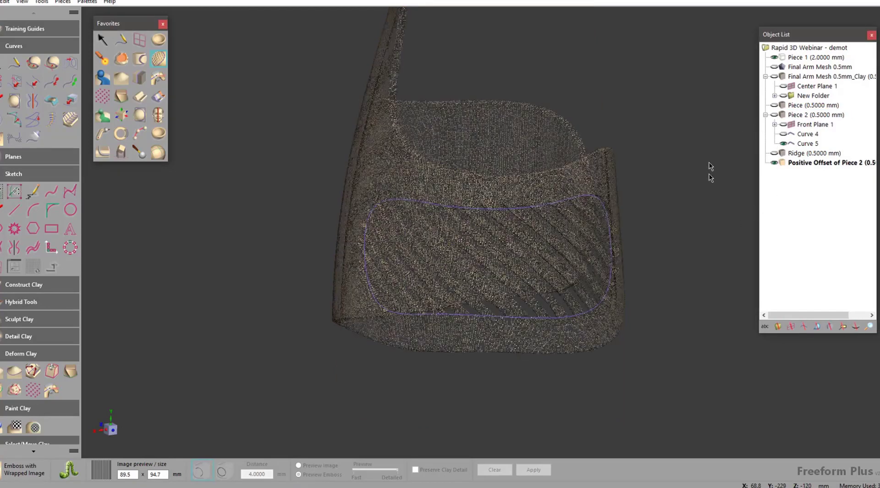
middle_click_drag(700, 173, 539, 321)
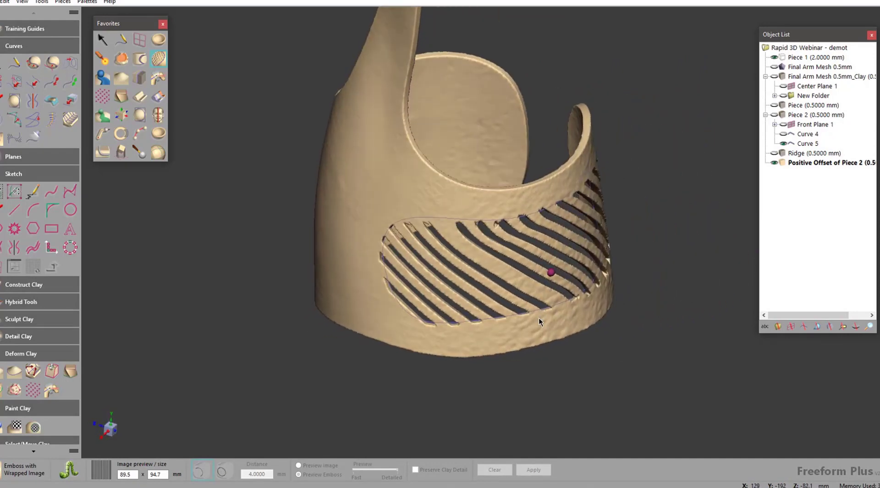
left_click(784, 143)
middle_click_drag(632, 294, 598, 298)
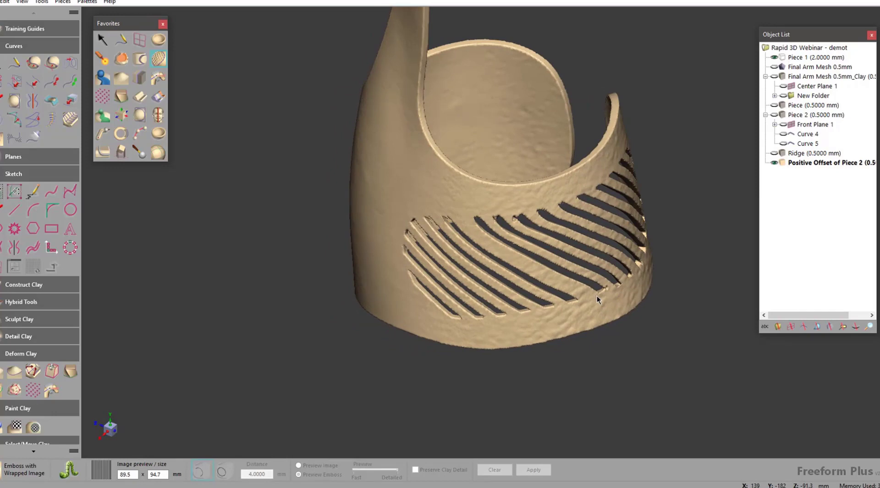
left_click(102, 469)
scroll(503, 229, "down", 5)
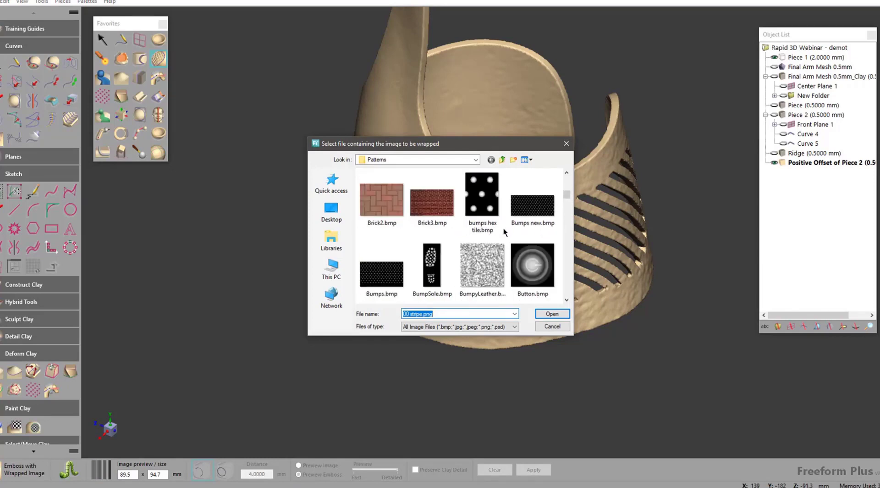
scroll(502, 233, "down", 10)
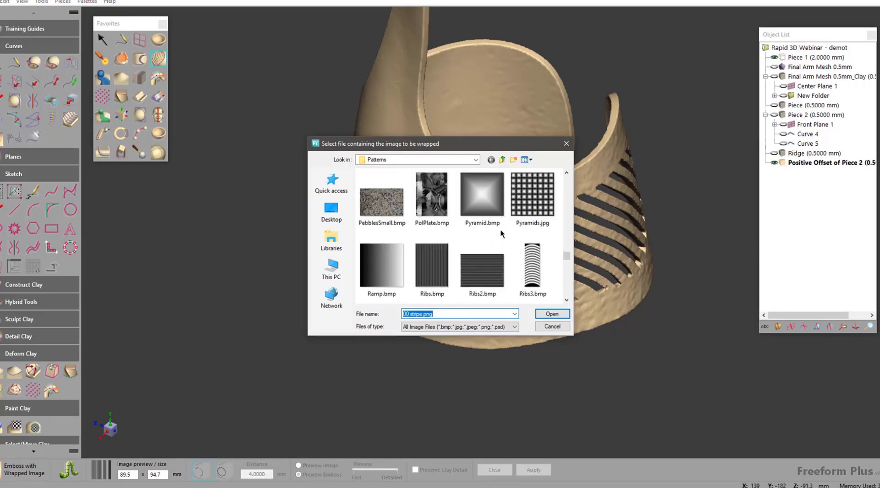
left_click(555, 326)
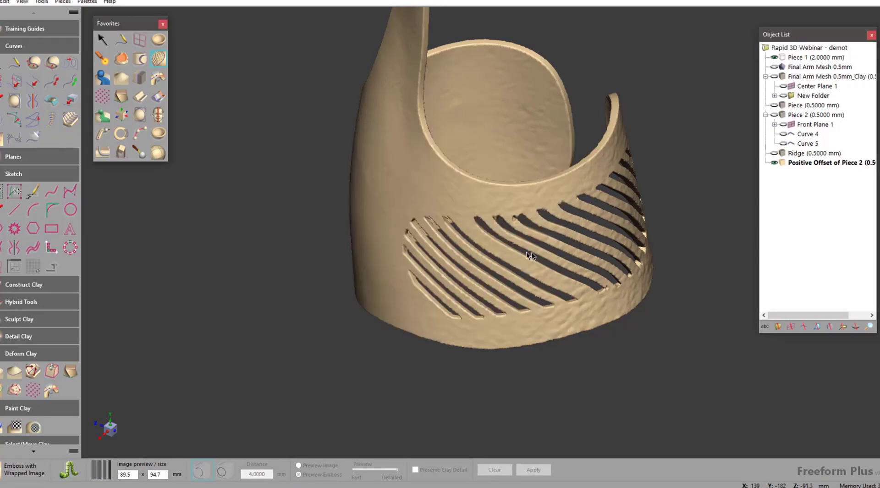
- Refine the splint's clay coarseness to a custom edge sharpness of 0.2 mm
middle_click_drag(646, 366, 681, 234)
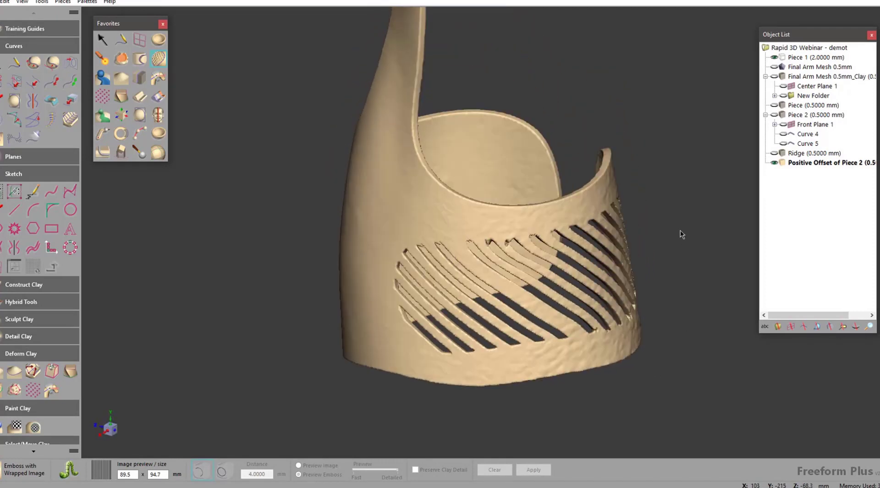
right_click(696, 210)
left_click(576, 289)
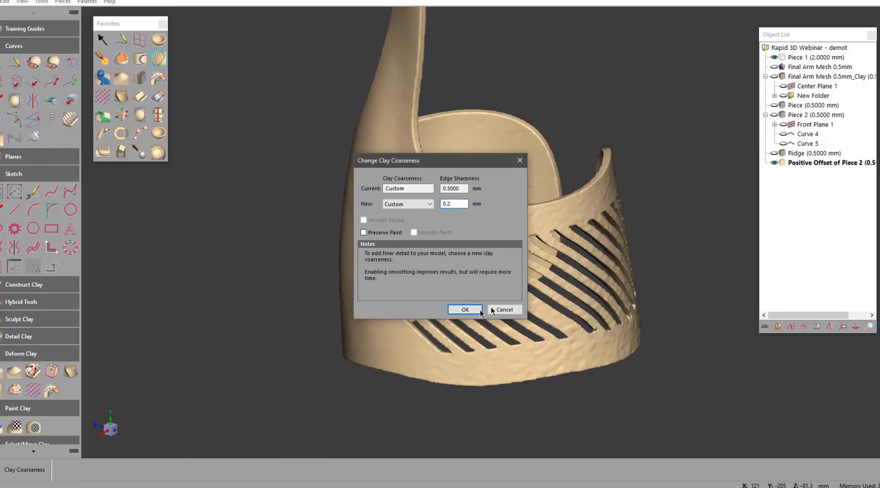
left_click(465, 310)
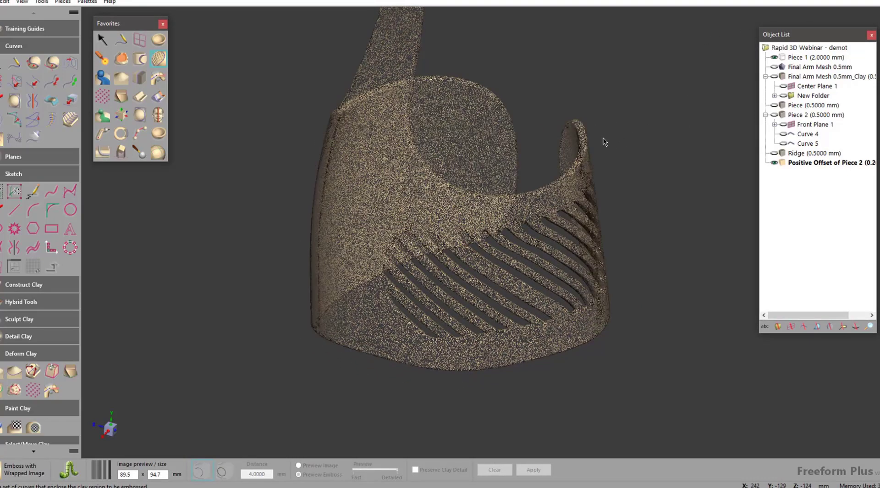
middle_click_drag(473, 423, 565, 445)
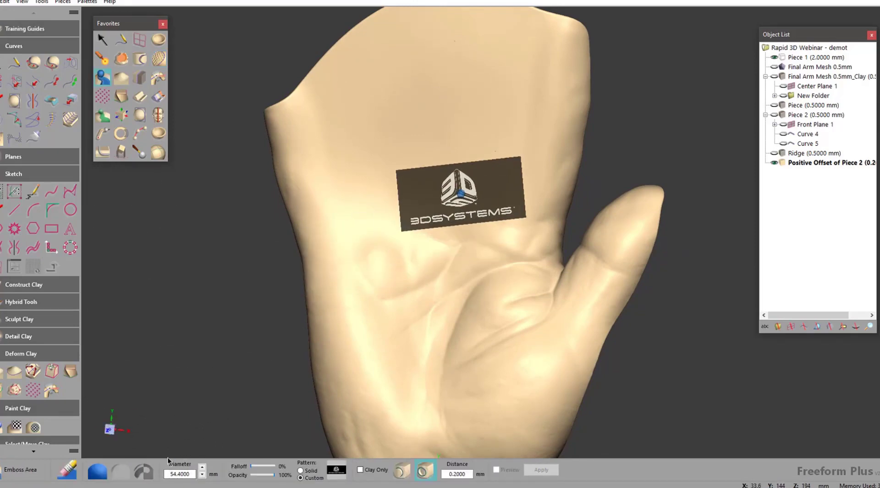
left_click(336, 468)
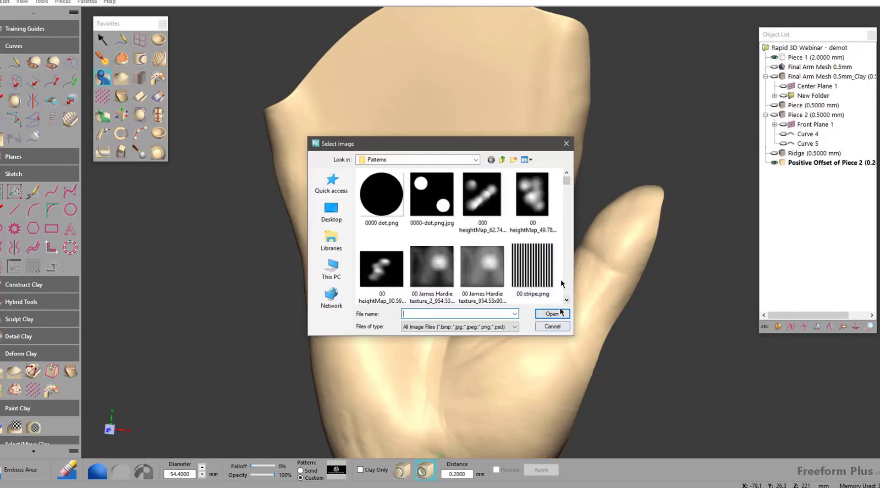
left_click_drag(566, 182, 558, 139)
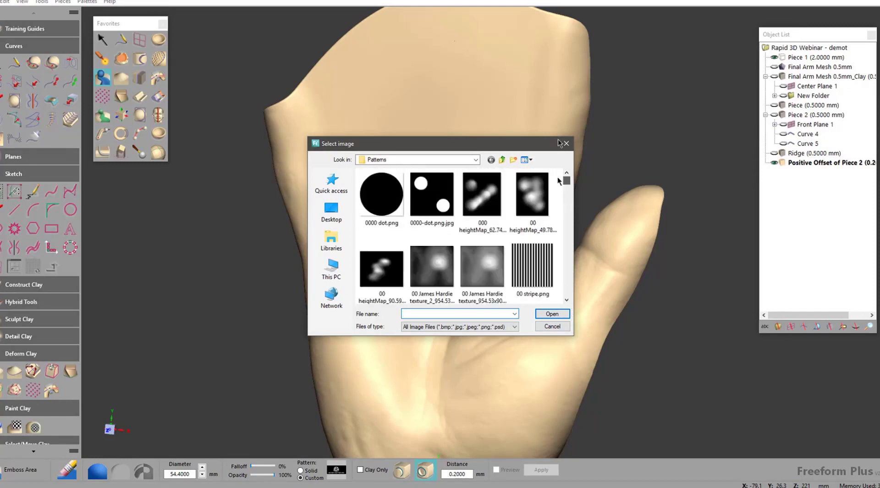
left_click(551, 328)
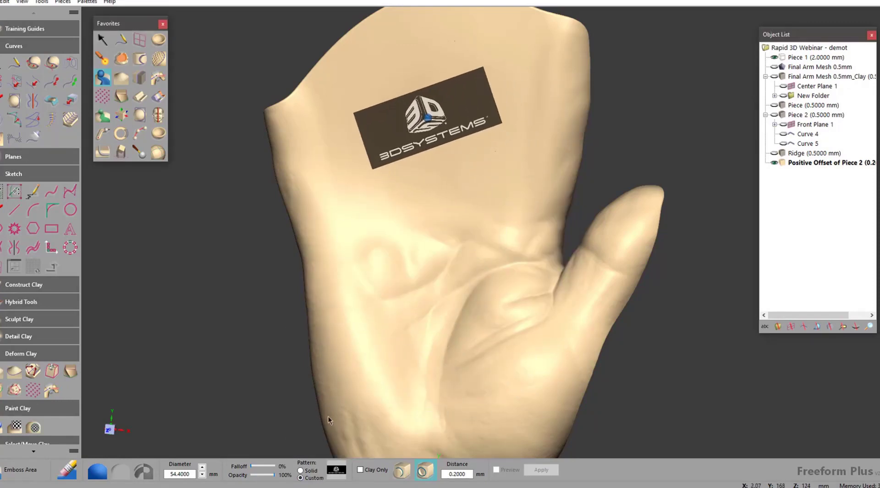
- Emboss the custom 3D Systems logo pattern onto the splint's palm with Emboss Area, 76.2 mm diameter and 0.2 mm distance
key("plus")
key("plus")
key("minus")
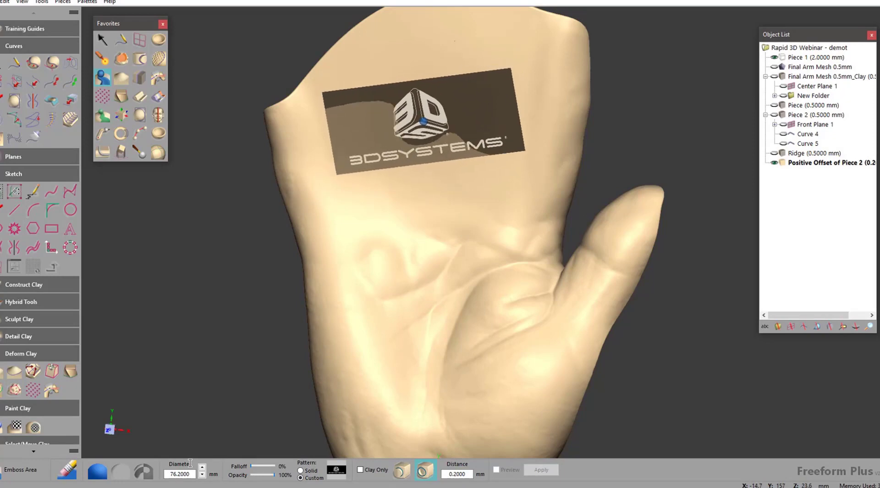
left_click(425, 120)
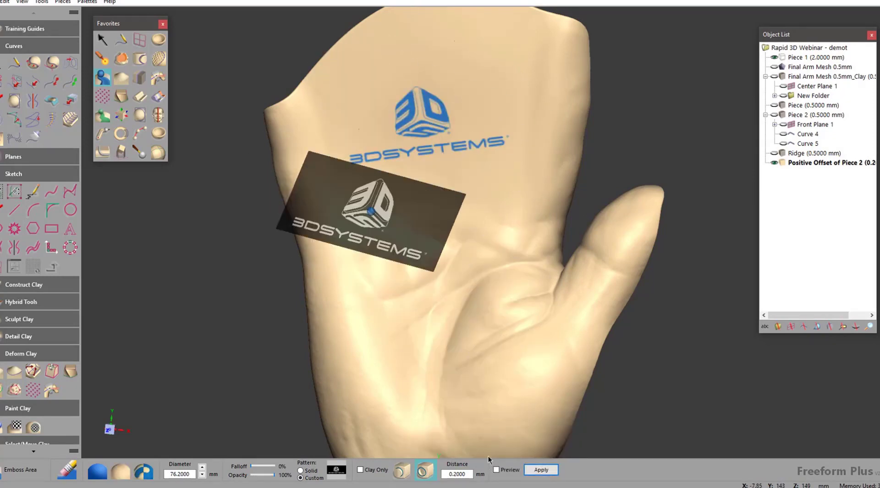
double_click(461, 475)
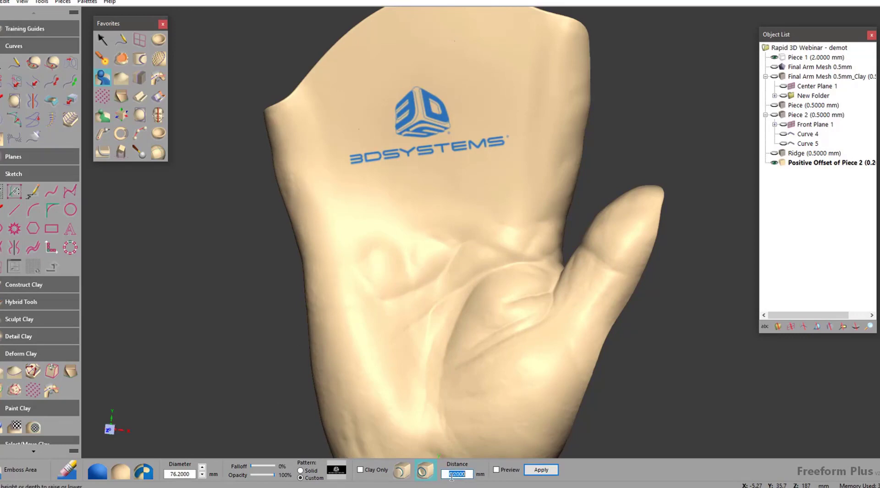
left_click(426, 471)
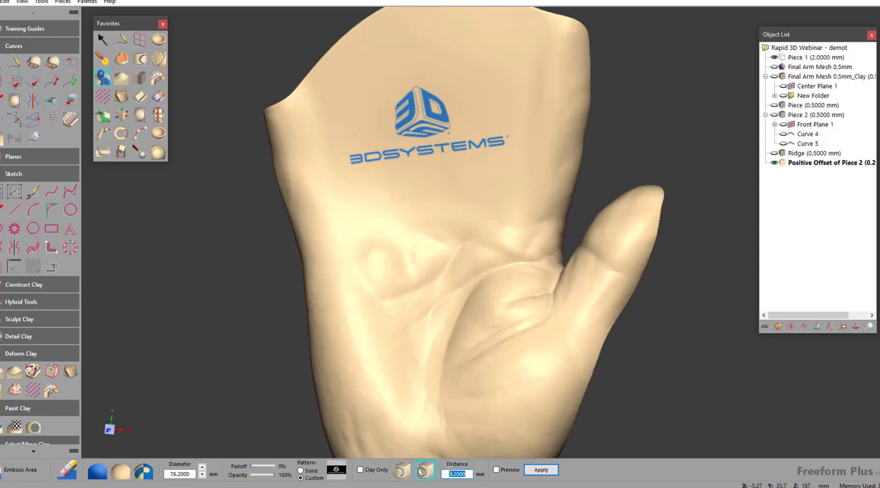
left_click(539, 470)
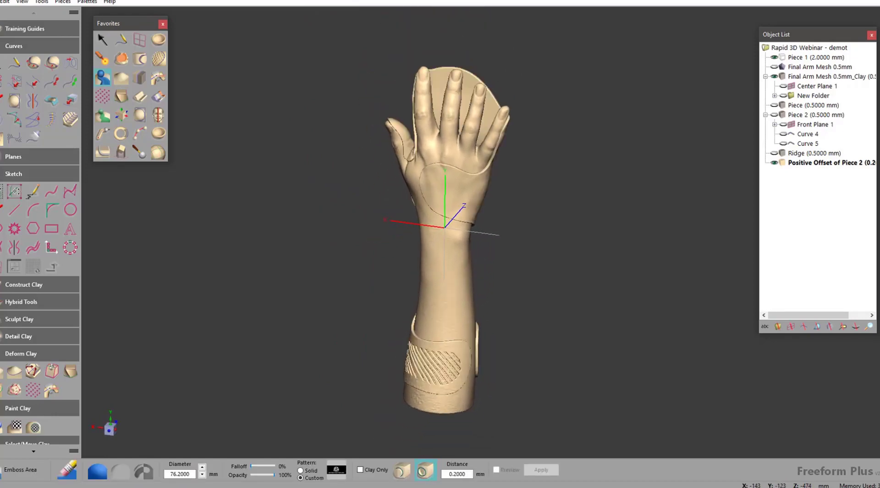
- Paint the whole Positive Offset of Piece 2 splint light cyan (RGB 128, 255, 255) and return to the Select tool
left_click(1, 427)
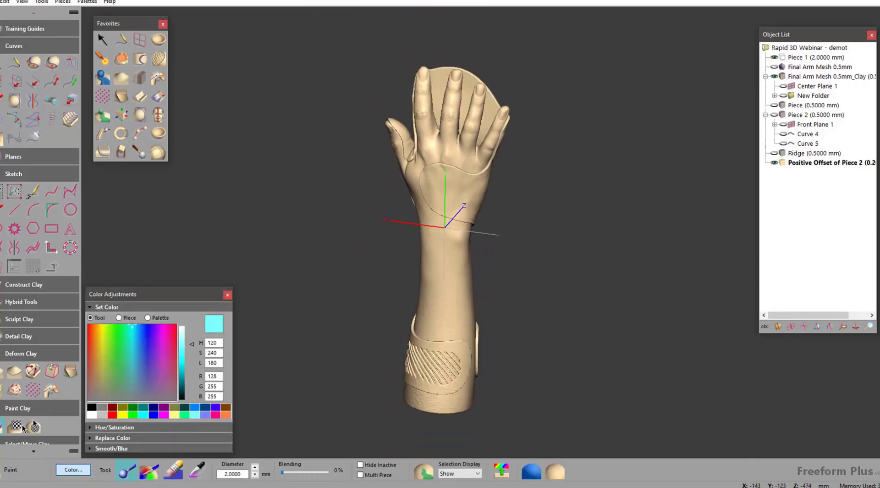
left_click(819, 164)
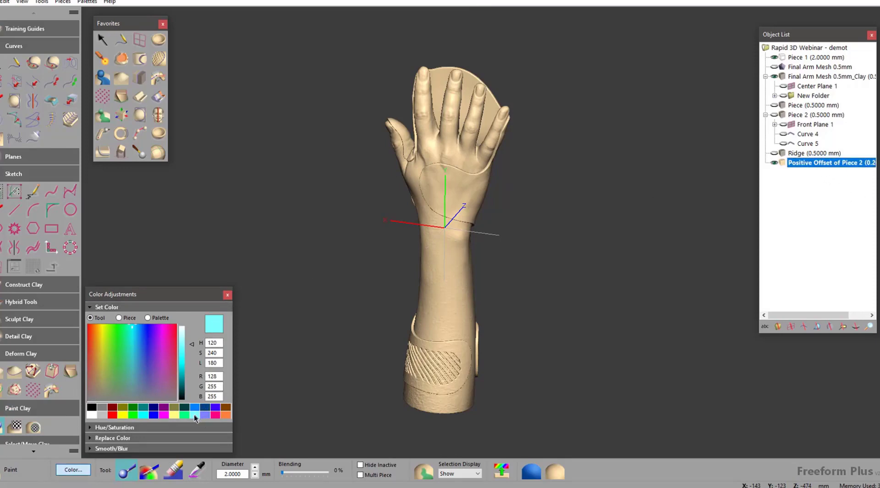
left_click(530, 471)
middle_click_drag(545, 359, 496, 344)
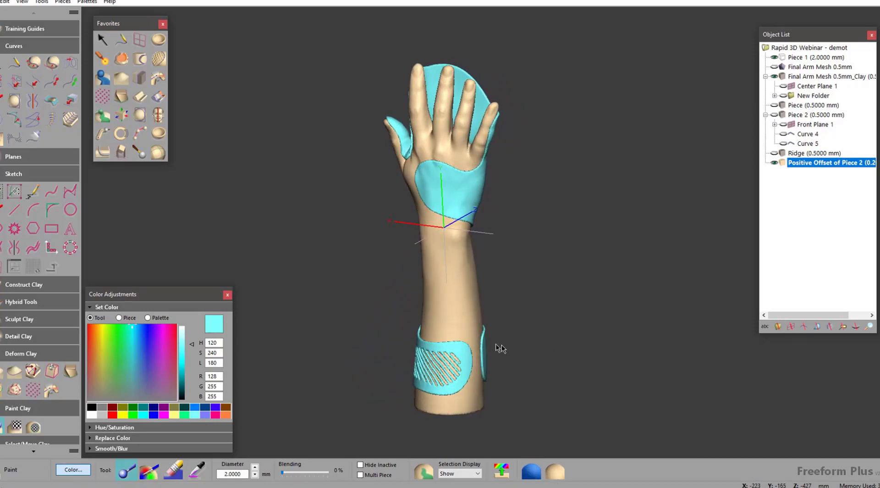
left_click(103, 40)
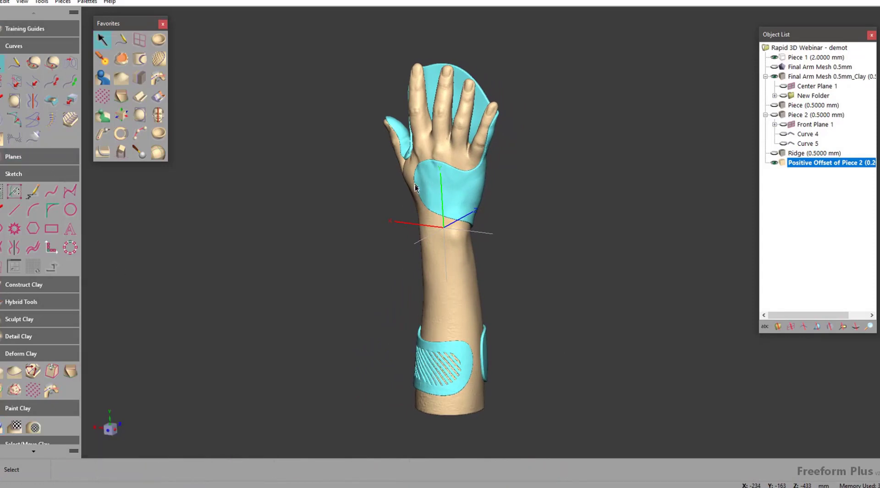
middle_click_drag(574, 232, 431, 485)
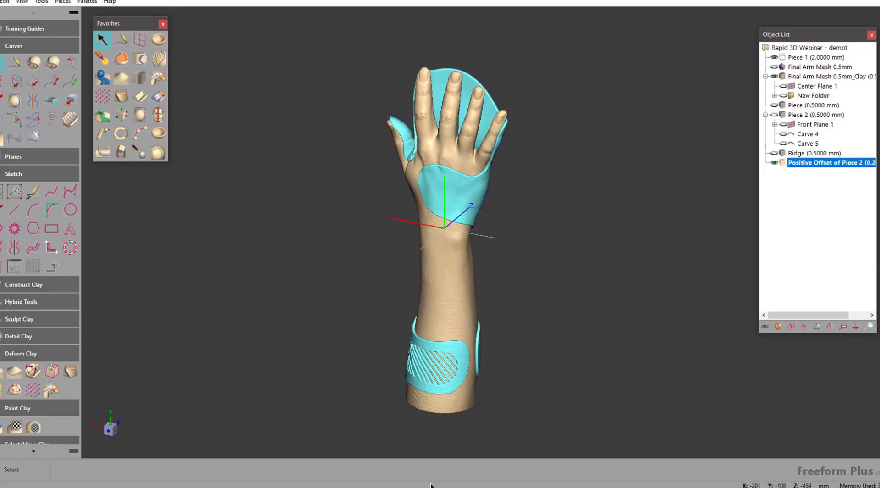